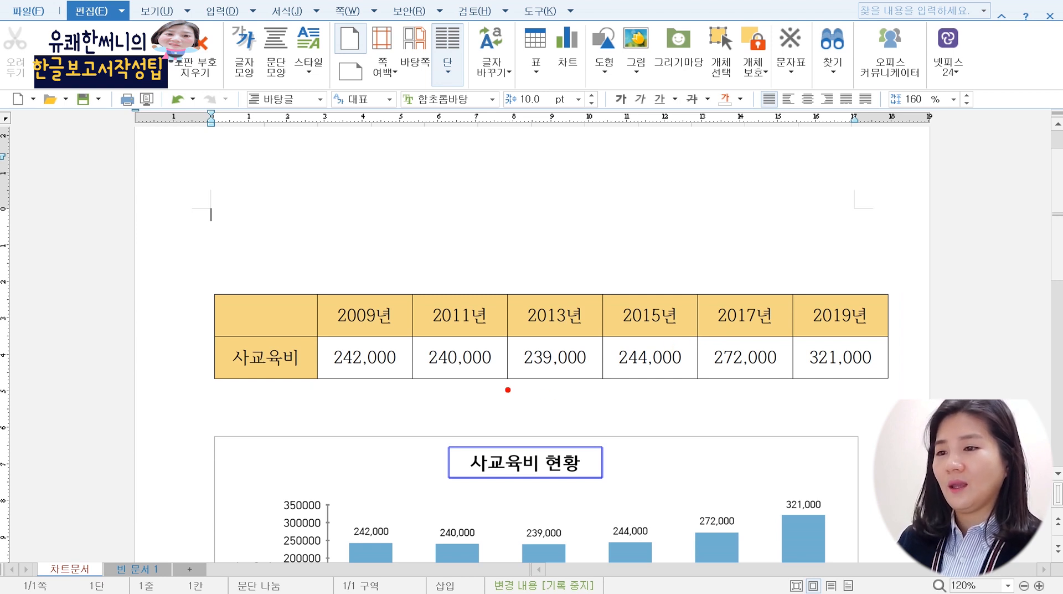
scroll(394, 225, "down", 3)
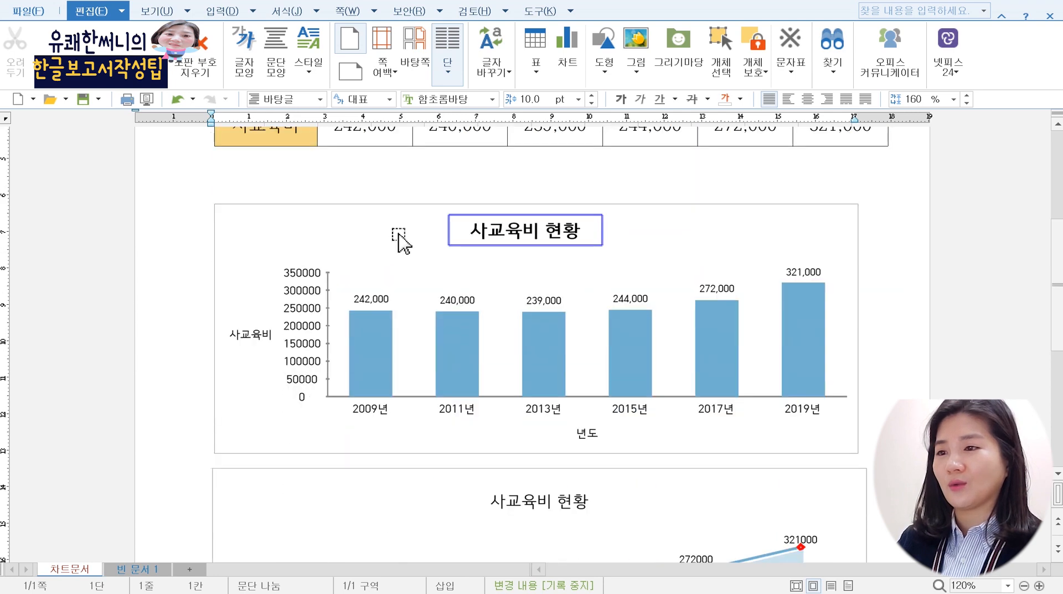
scroll(392, 243, "down", 3)
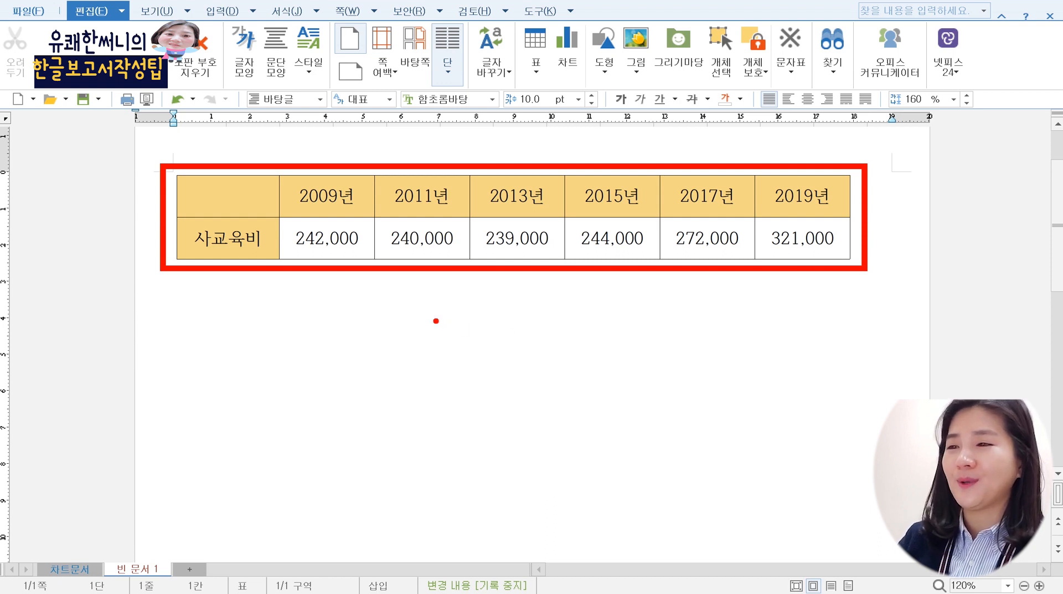
Step: Create a chart from all cells of the 사교육비 table covering 2009년 to 2019년
left_click_drag(225, 200, 804, 239)
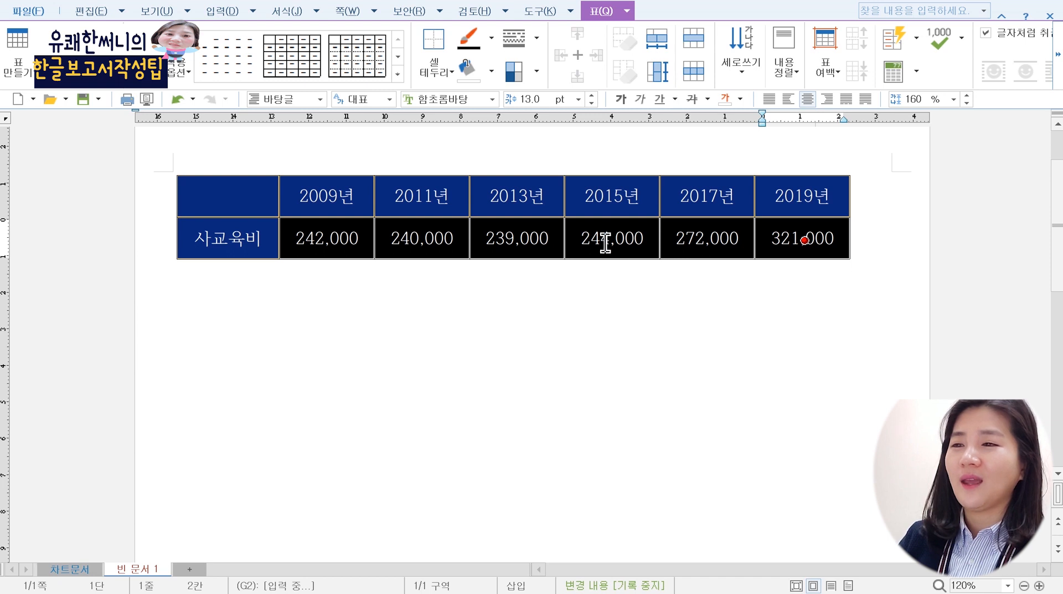
right_click(347, 197)
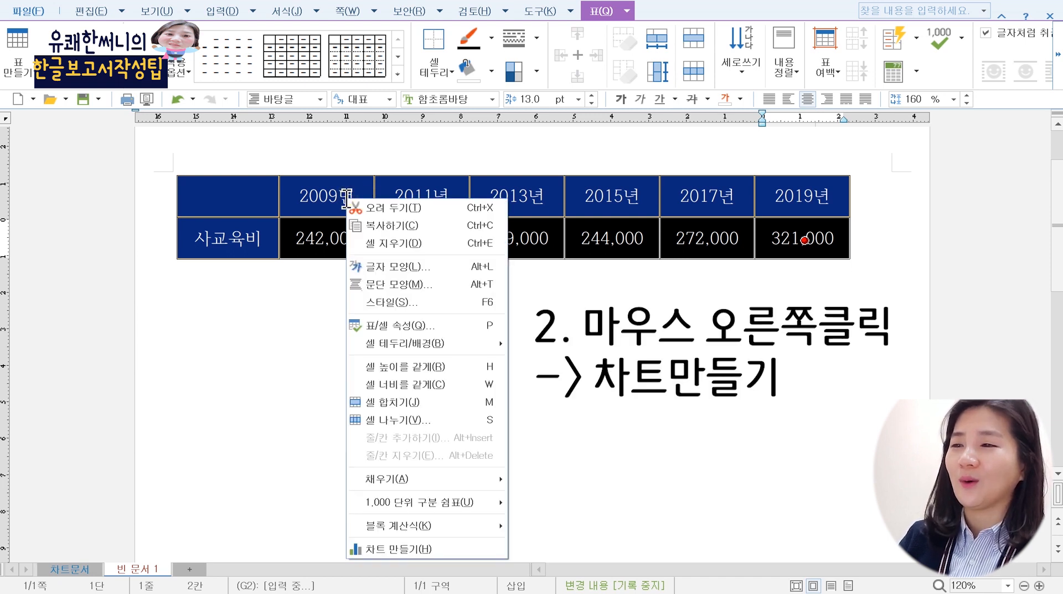
left_click(426, 548)
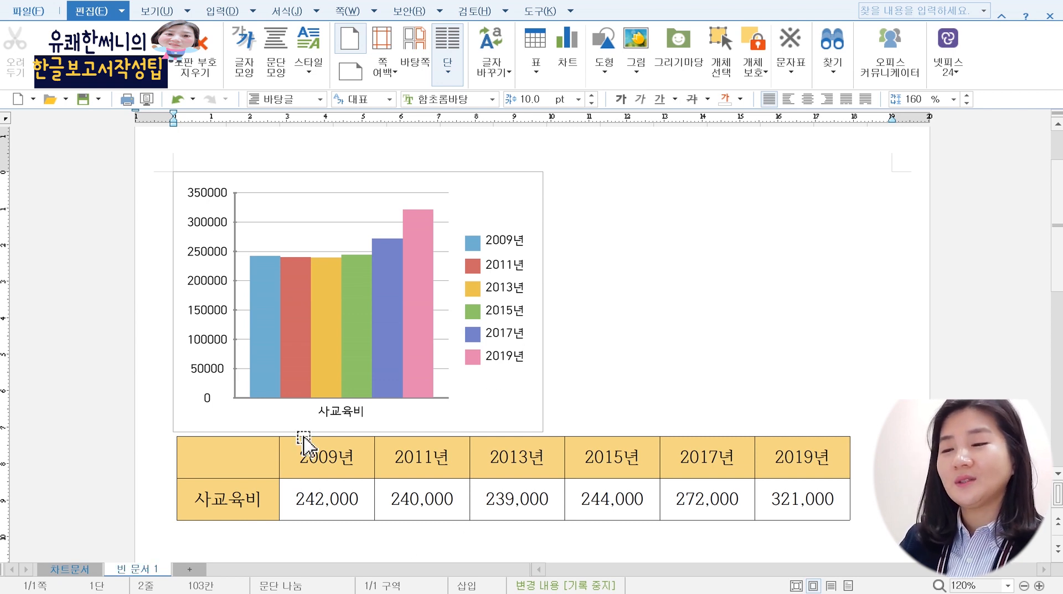
Step: Open the chart wizard for the new chart and accept the first clustered shape of the 세로 막대형 type
left_click(371, 321)
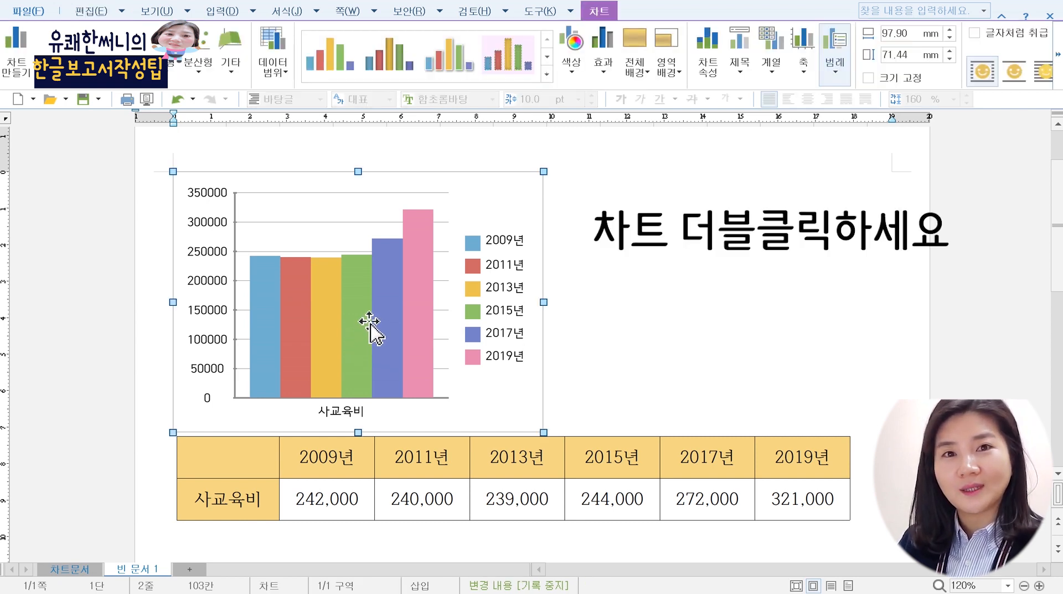
double_click(369, 326)
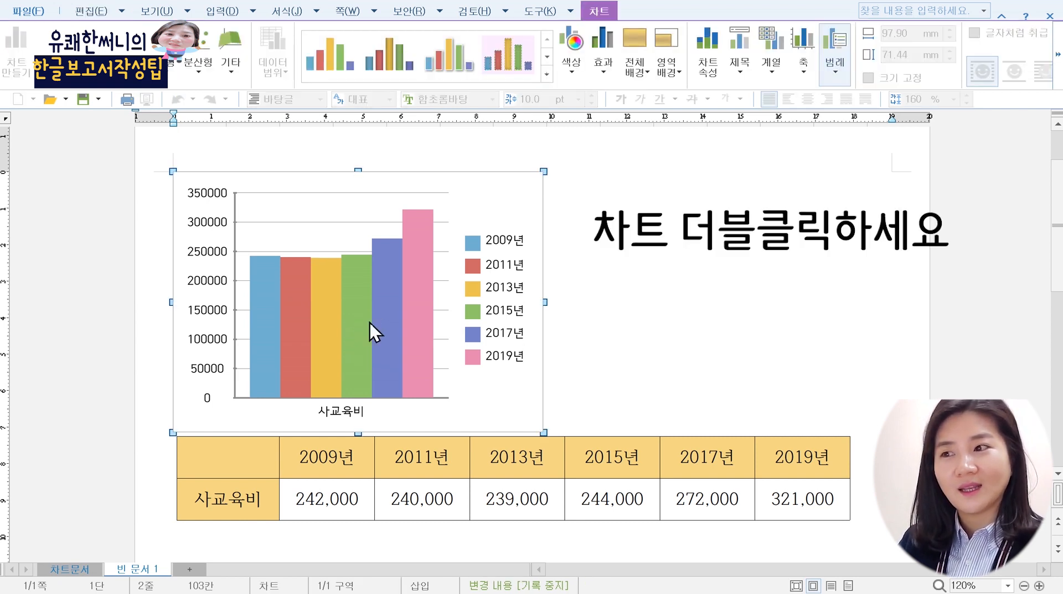
right_click(364, 223)
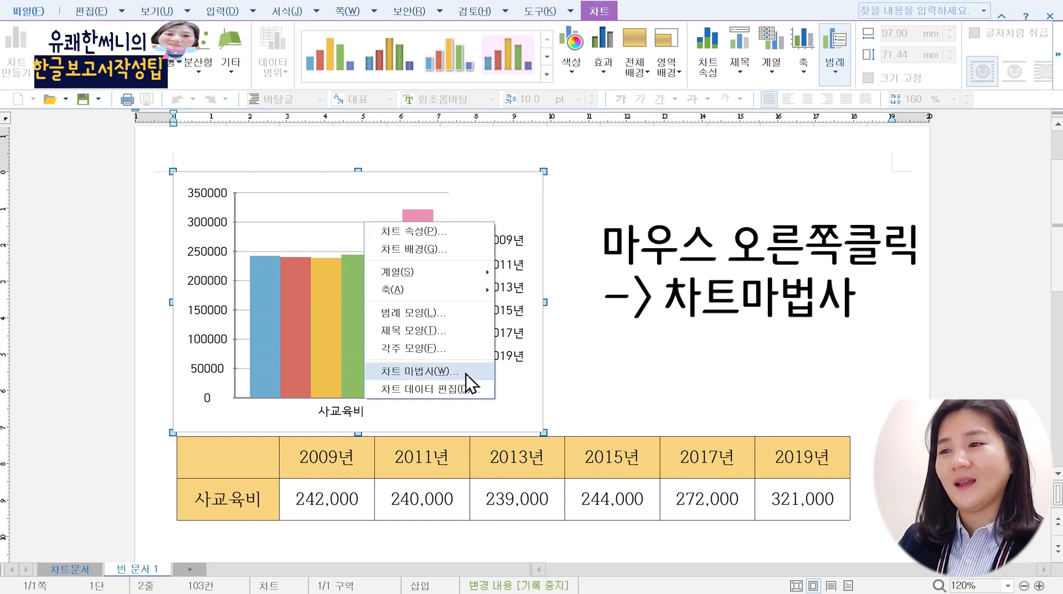
left_click(431, 381)
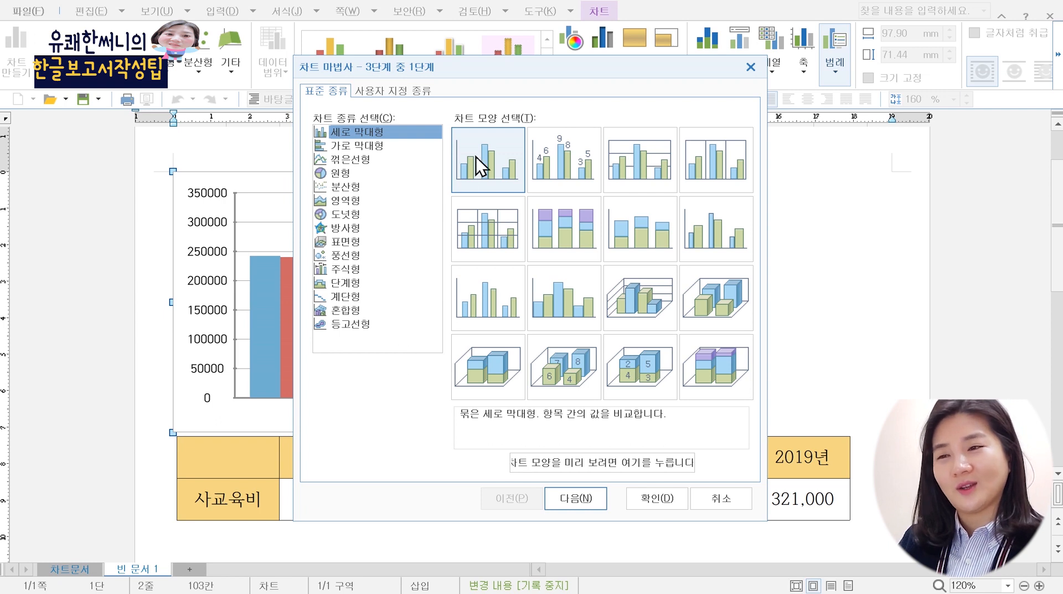
left_click(579, 500)
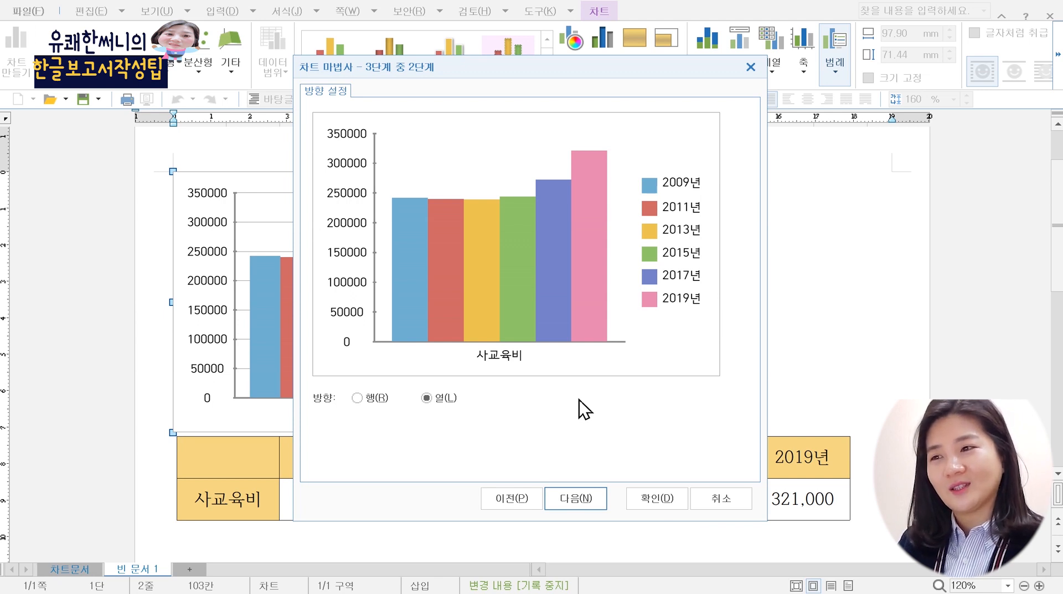
Step: Set the chart's data direction to 행 (rows) and continue to the wizard's final stage
left_click(357, 398)
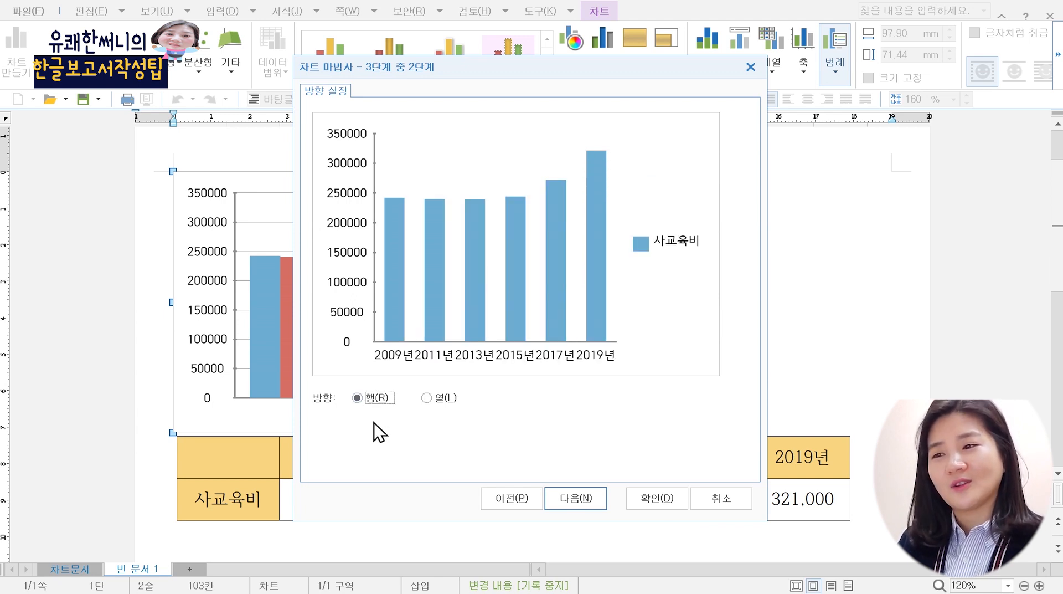
left_click(426, 398)
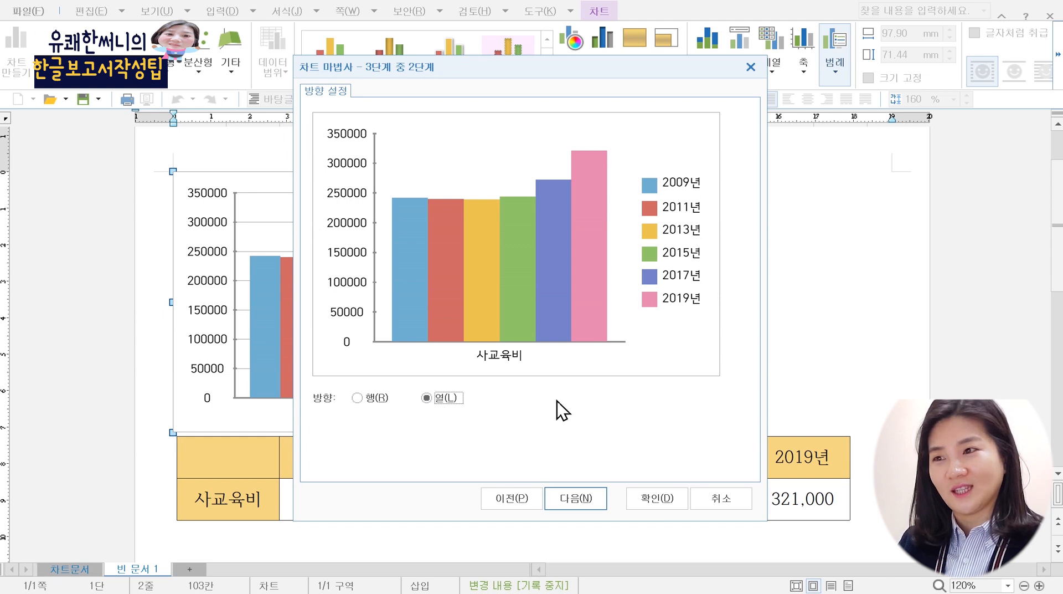
left_click(358, 397)
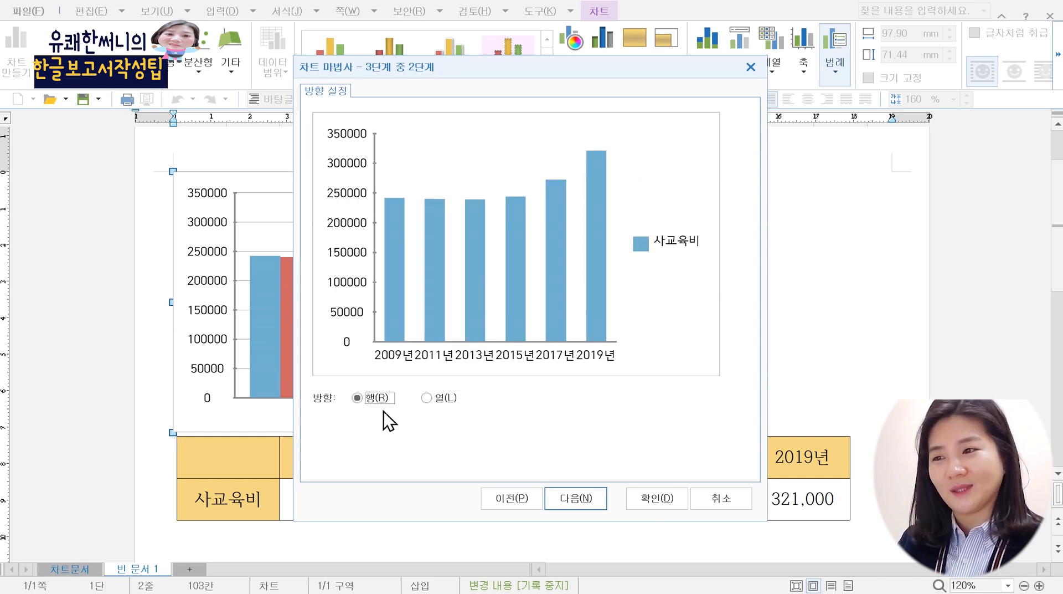
left_click(577, 501)
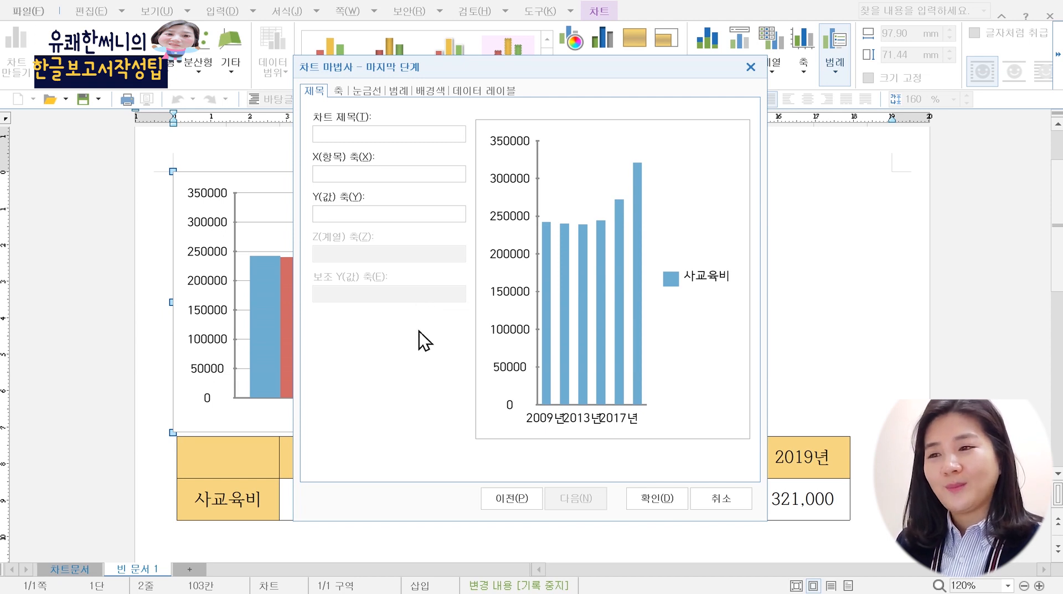
Step: Enter "1인당 평균 사교육비" as the chart title
left_click(405, 135)
type("1인당 ")
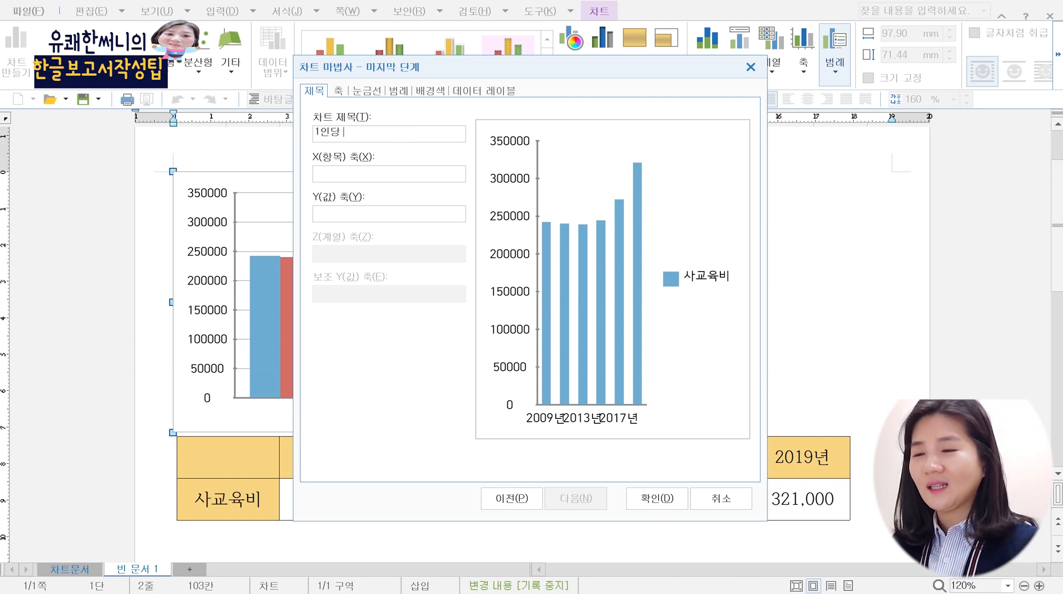
type("평균 사교육비")
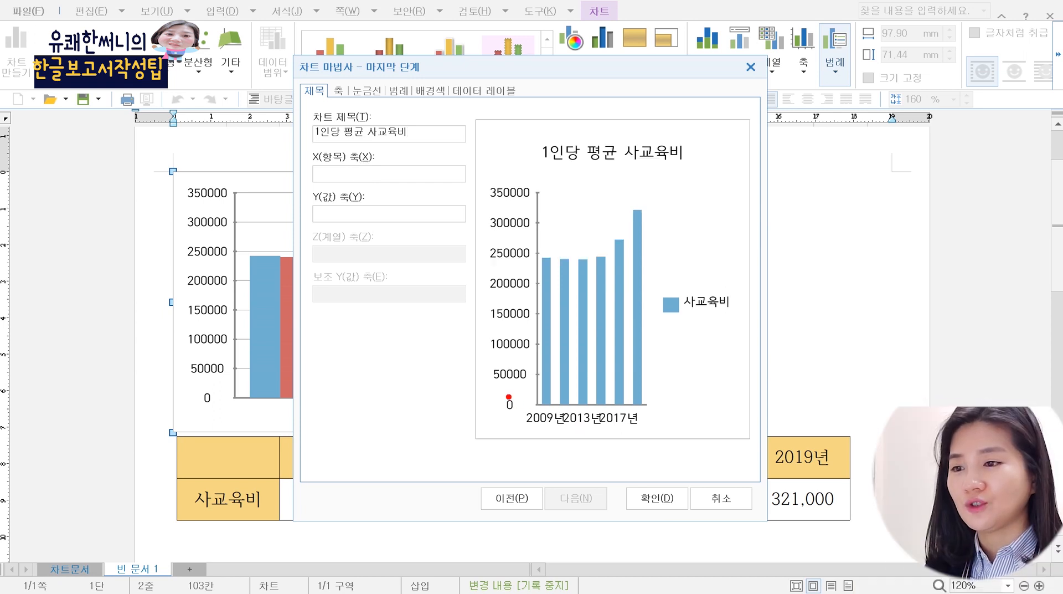
mouse_move(508, 396)
left_mouse_down()
mouse_move(616, 431)
mouse_move(664, 427)
left_mouse_up()
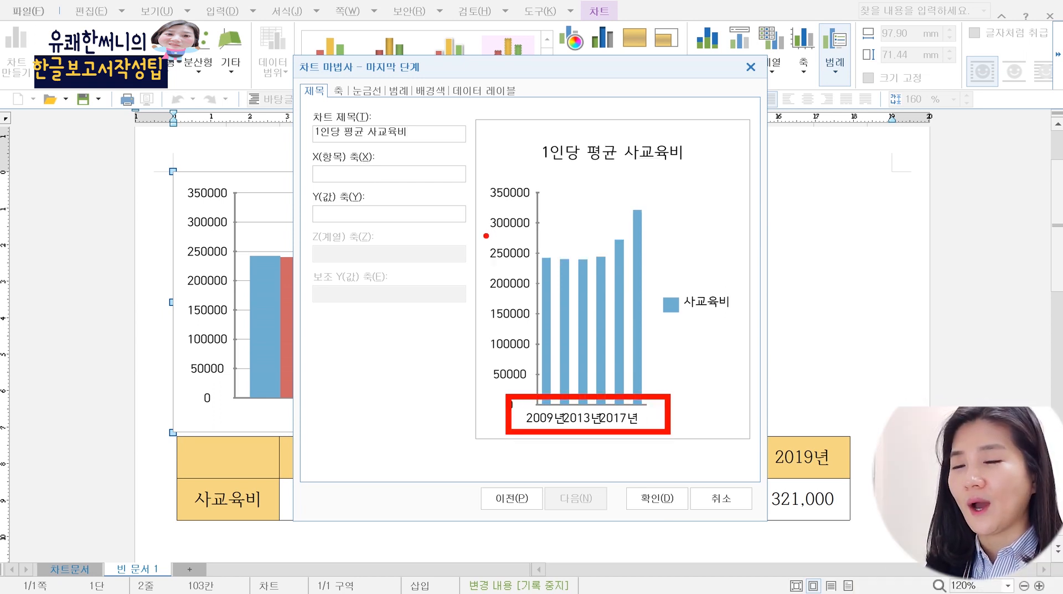
mouse_move(467, 170)
left_mouse_down()
mouse_move(482, 180)
mouse_move(540, 410)
mouse_move(588, 470)
mouse_move(621, 470)
left_mouse_up()
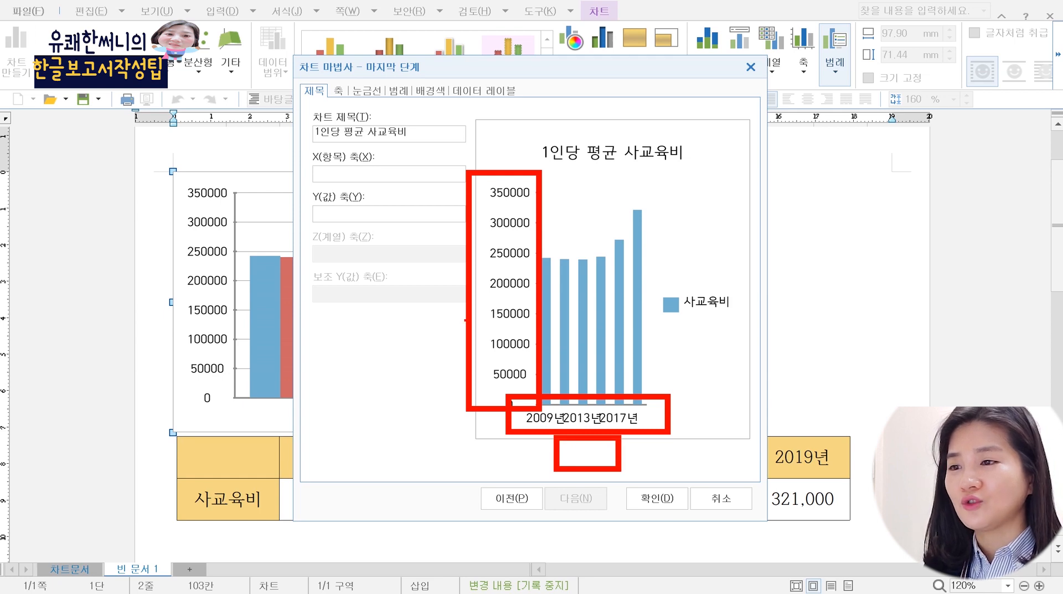
left_click_drag(426, 222, 463, 322)
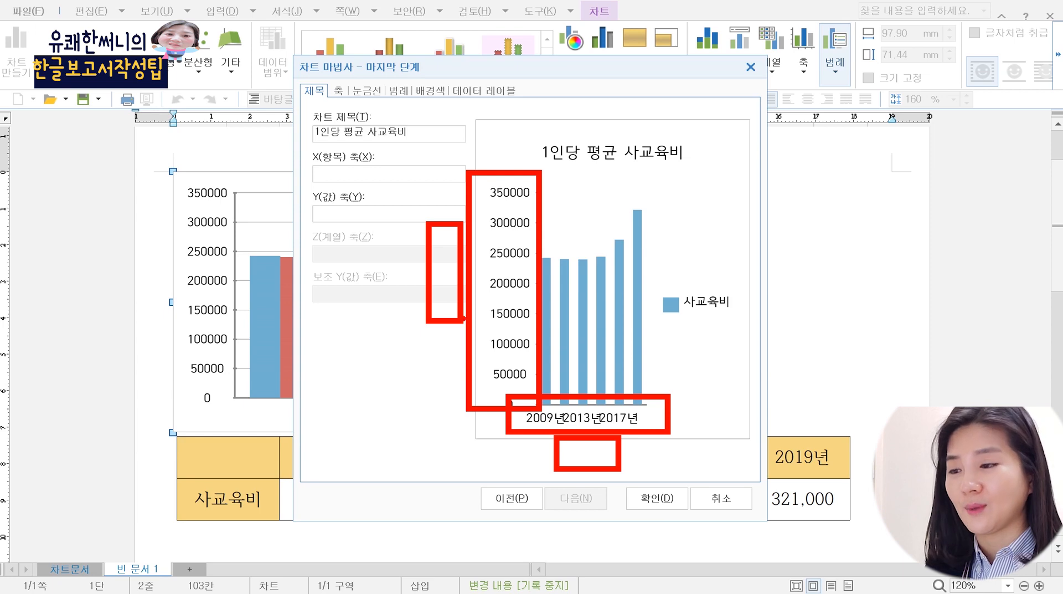
key("Escape")
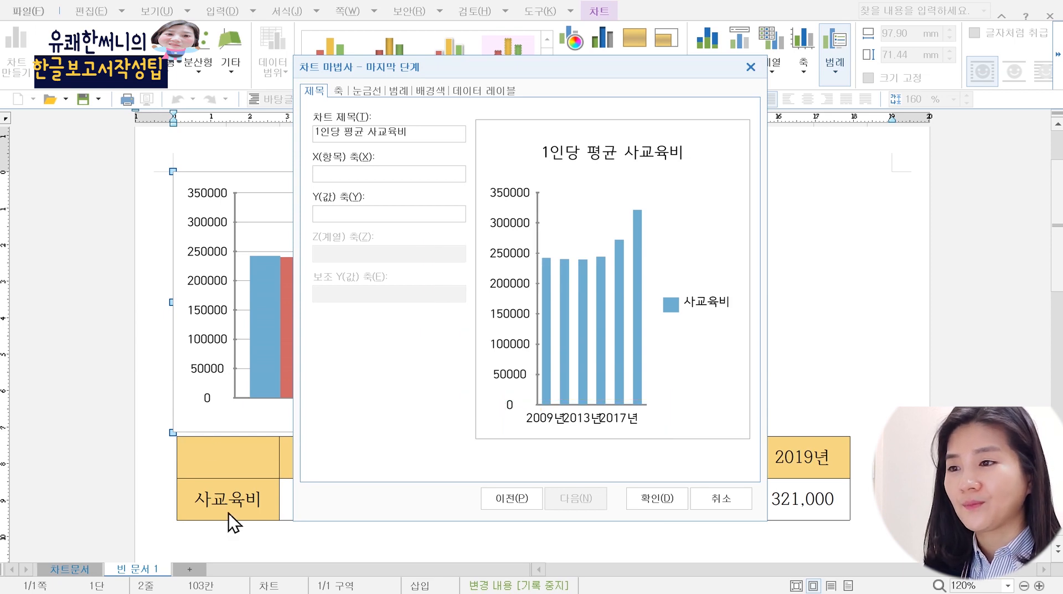
Step: Title the X axis "년도" and the Y axis "사교육비"
left_click(353, 172)
type("년도")
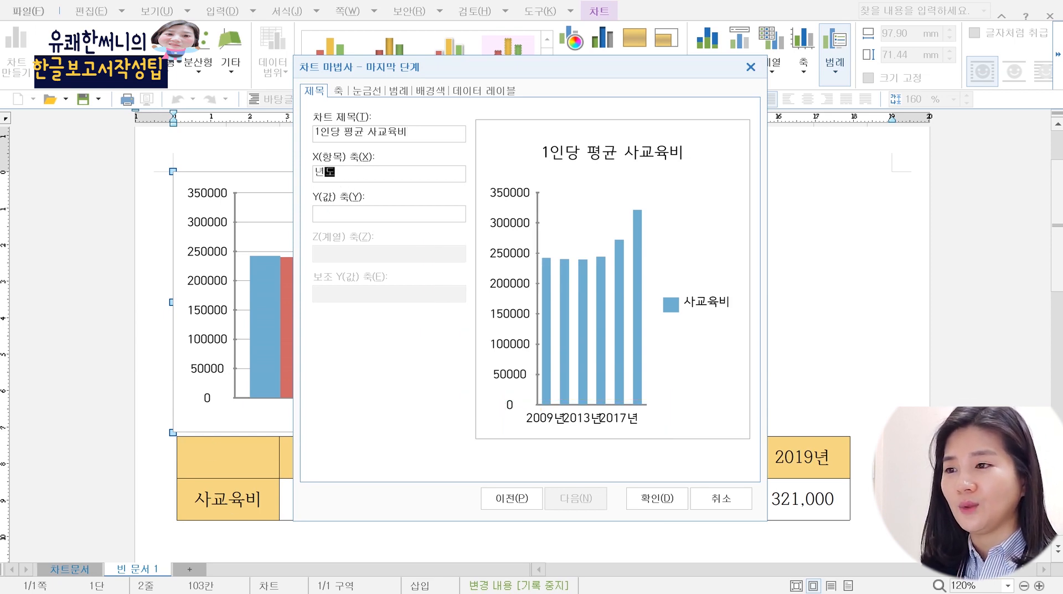
key("Tab")
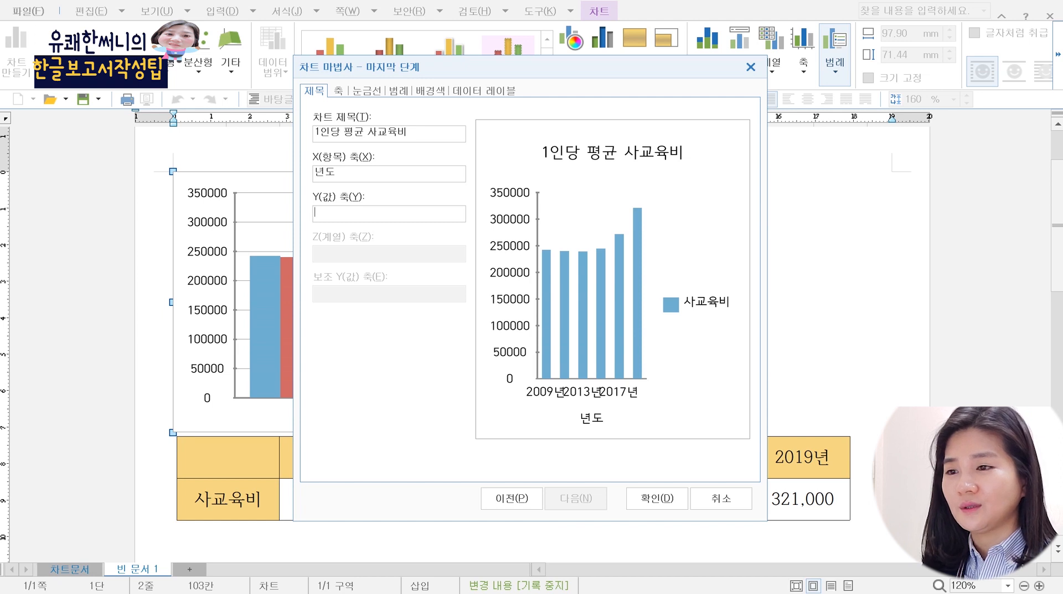
type("사교육비")
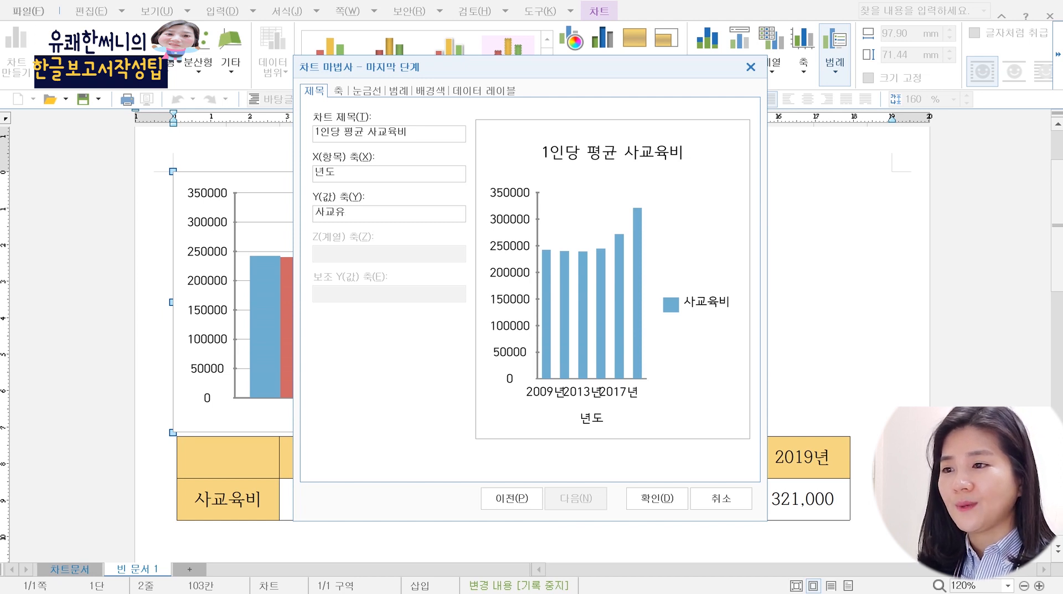
left_click(372, 172)
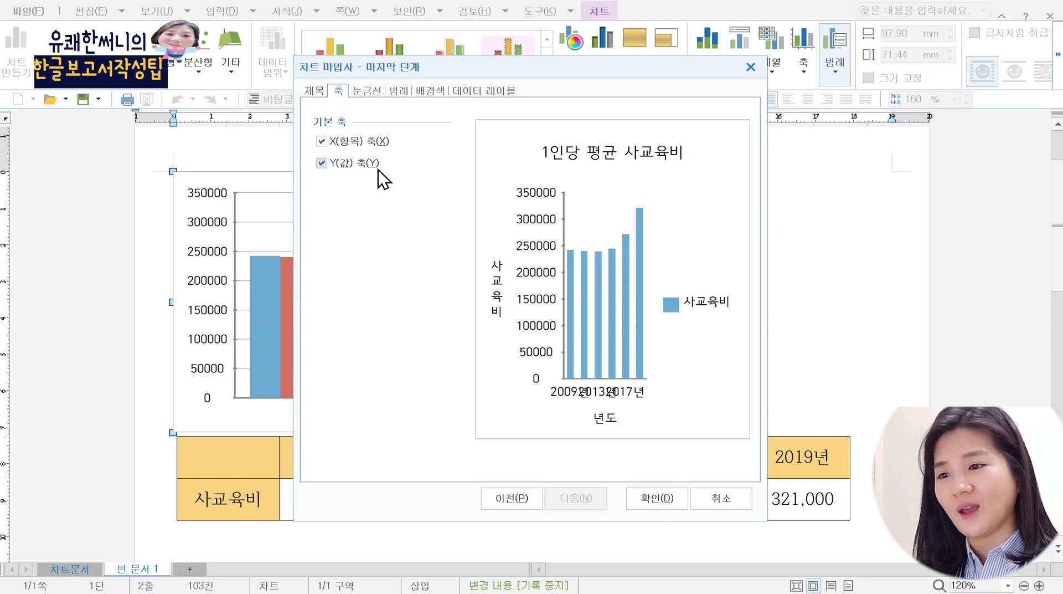
Step: Hide the chart's Y (value) axis while keeping the X (category) axis
left_click(321, 163)
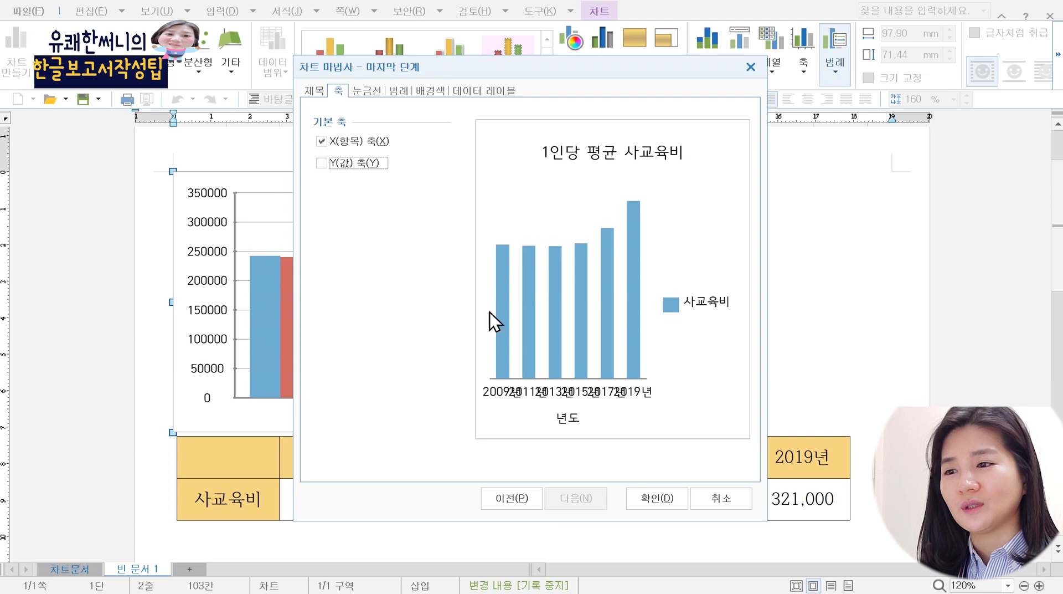
left_click(322, 167)
left_click(322, 167)
left_click(322, 167)
left_click(323, 167)
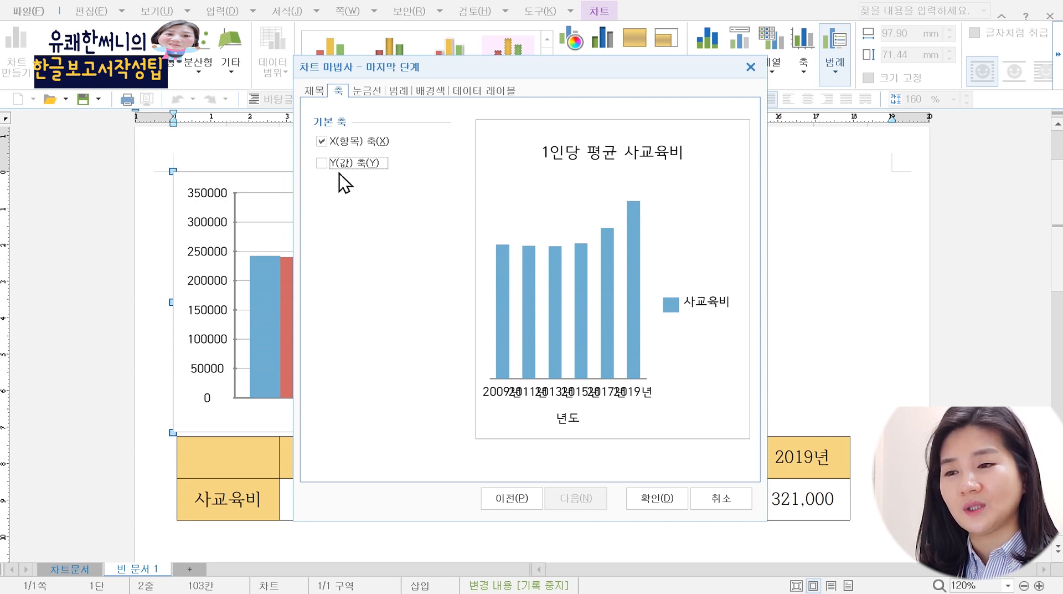
Step: Try the major gridlines of the X and Y axes in the chart preview, switching each on and off again
left_click(366, 91)
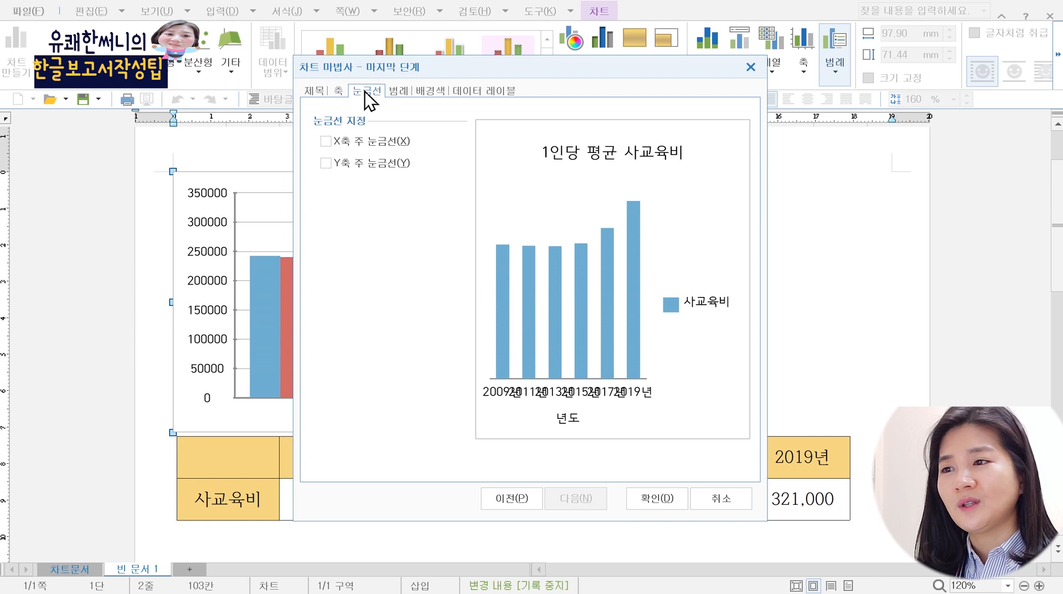
left_click(326, 141)
left_click(328, 142)
left_click(334, 164)
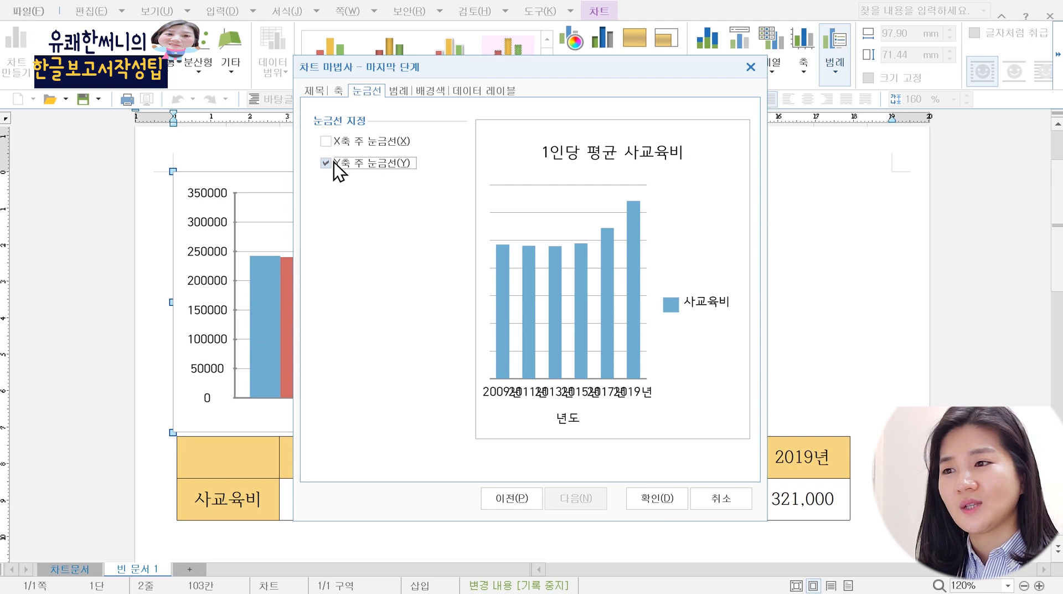
left_click(334, 164)
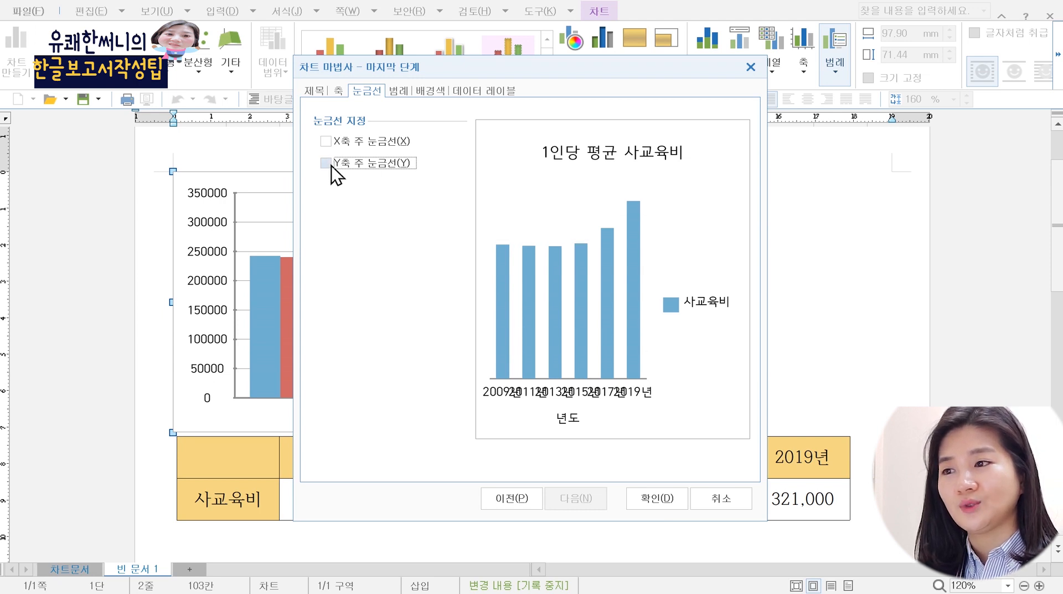
left_click(328, 164)
left_click(330, 166)
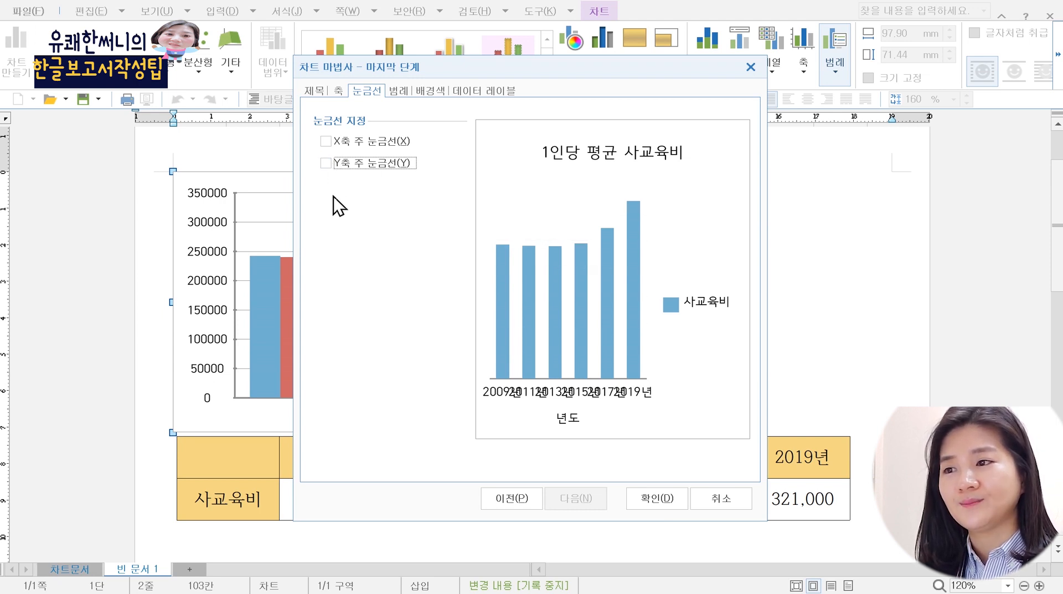
Step: Turn off the chart's legend
left_click(399, 91)
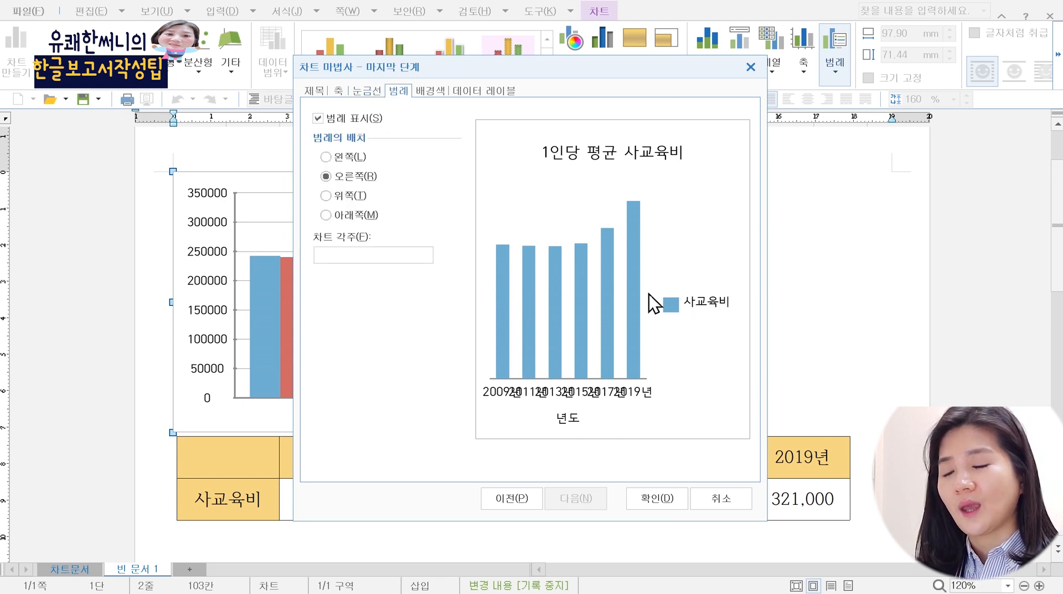
left_click_drag(648, 280, 738, 320)
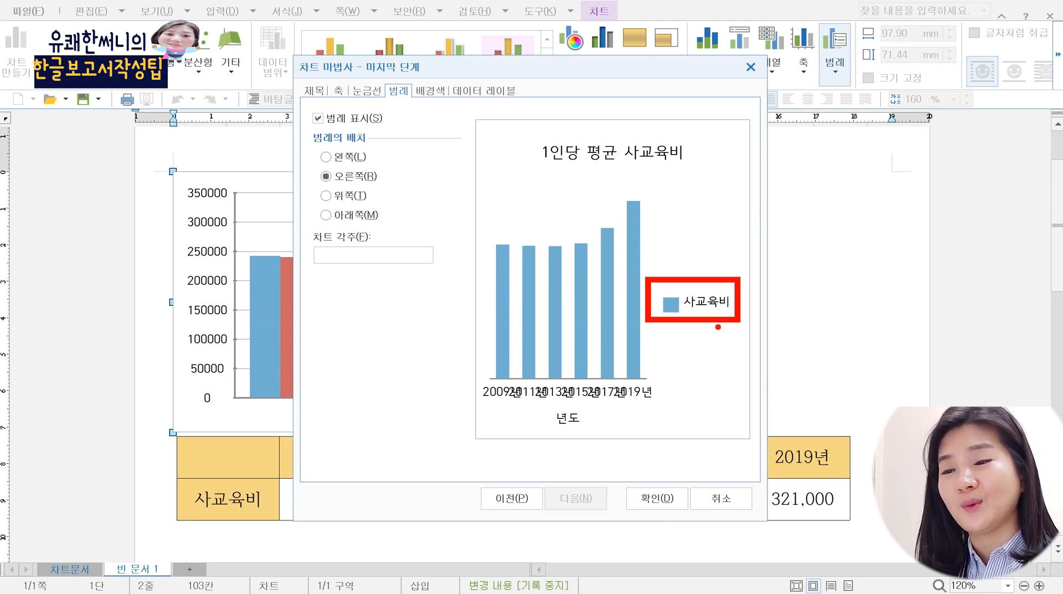
key("Escape")
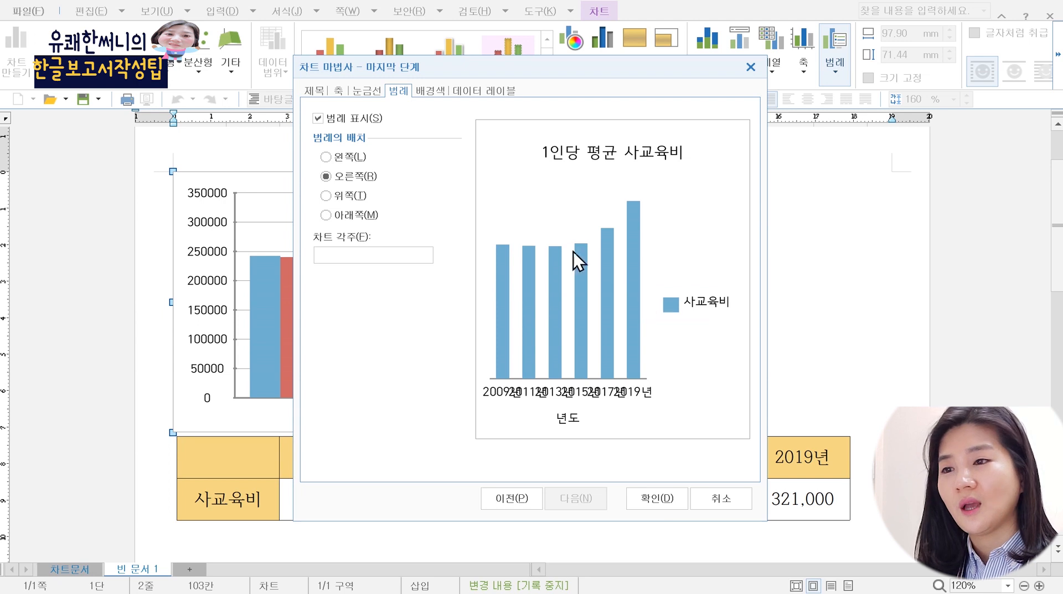
left_click(318, 118)
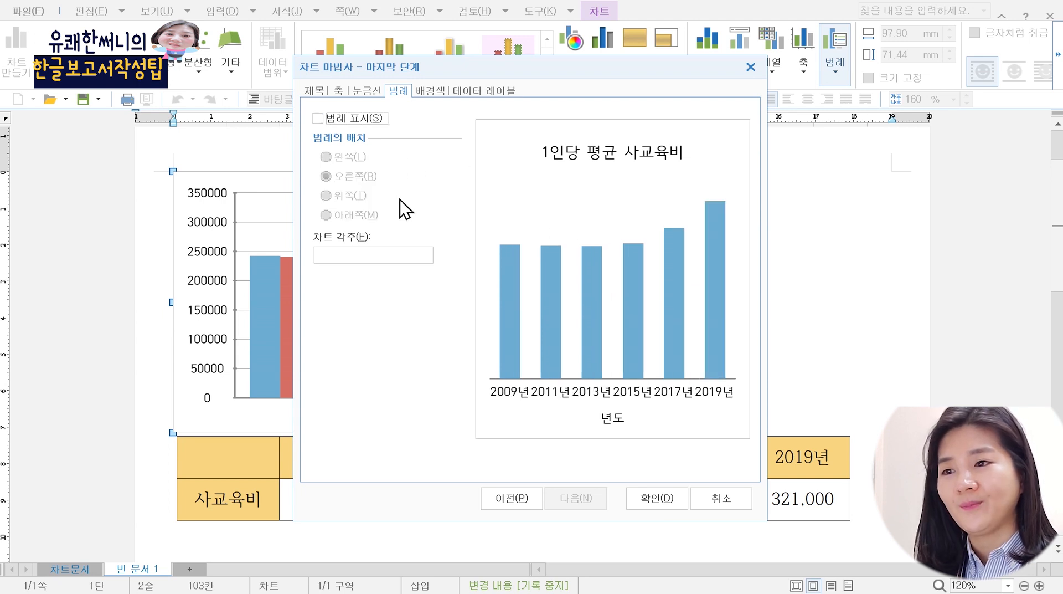
Step: Show the values (값) as data labels above the columns and finish the chart wizard
left_click(469, 92)
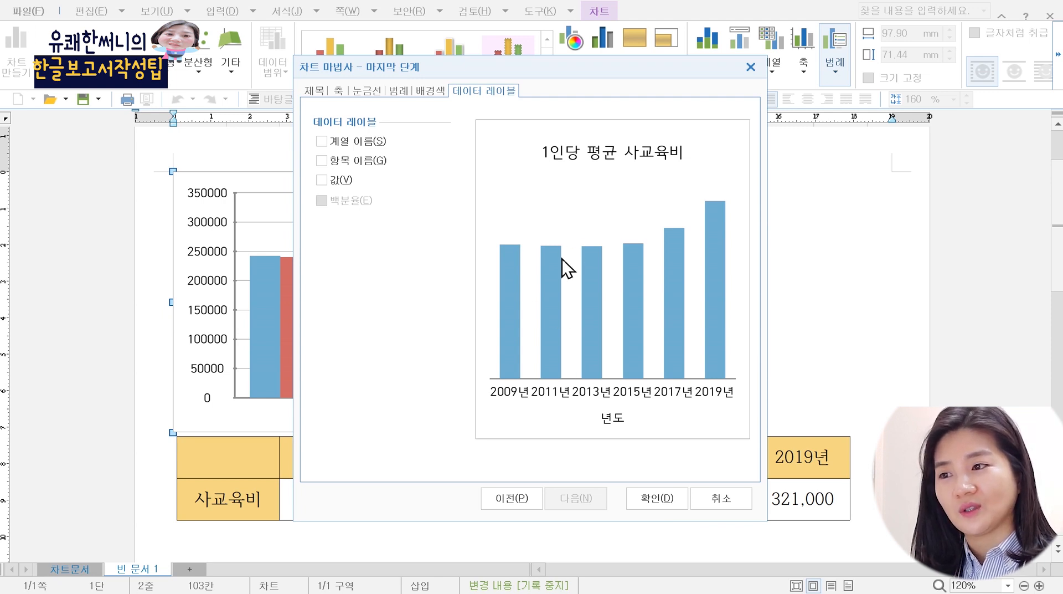
left_click(322, 180)
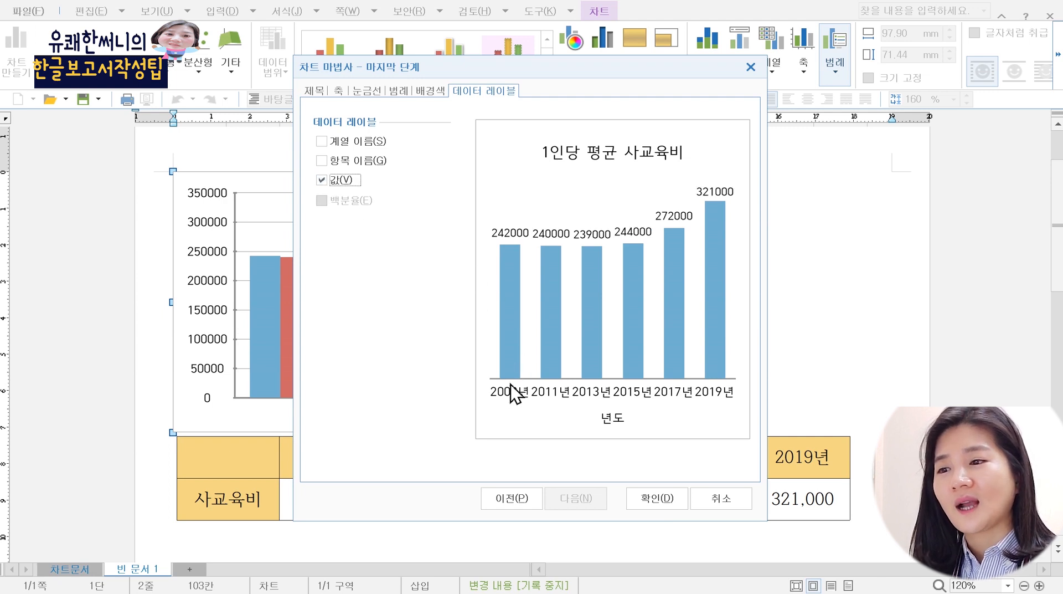
left_click(656, 498)
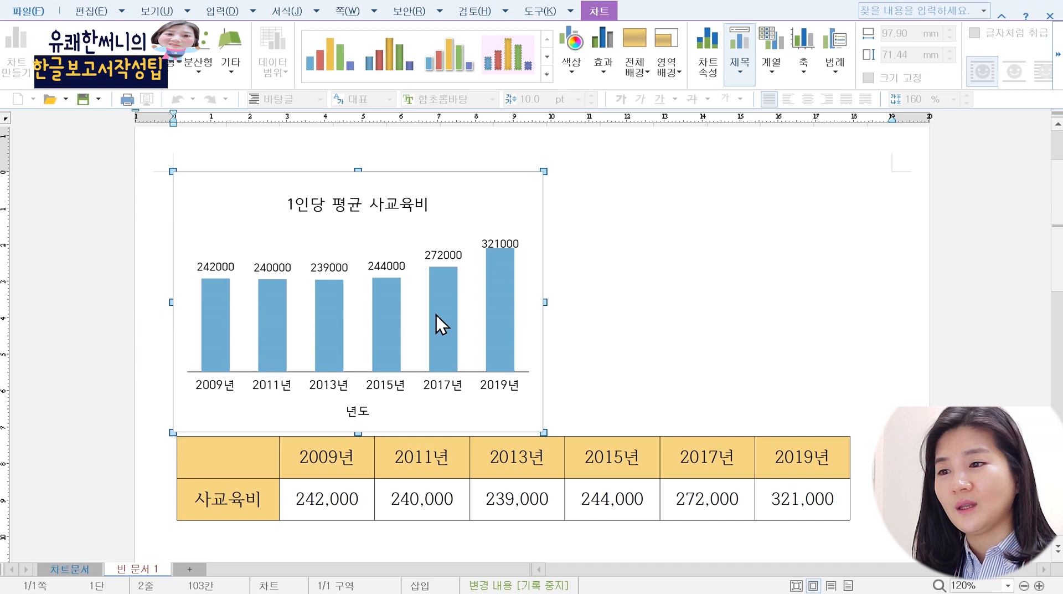
Step: Enlarge the chart to about 182 mm wide and 83 mm high, spanning the width of the table below it
left_click(670, 277)
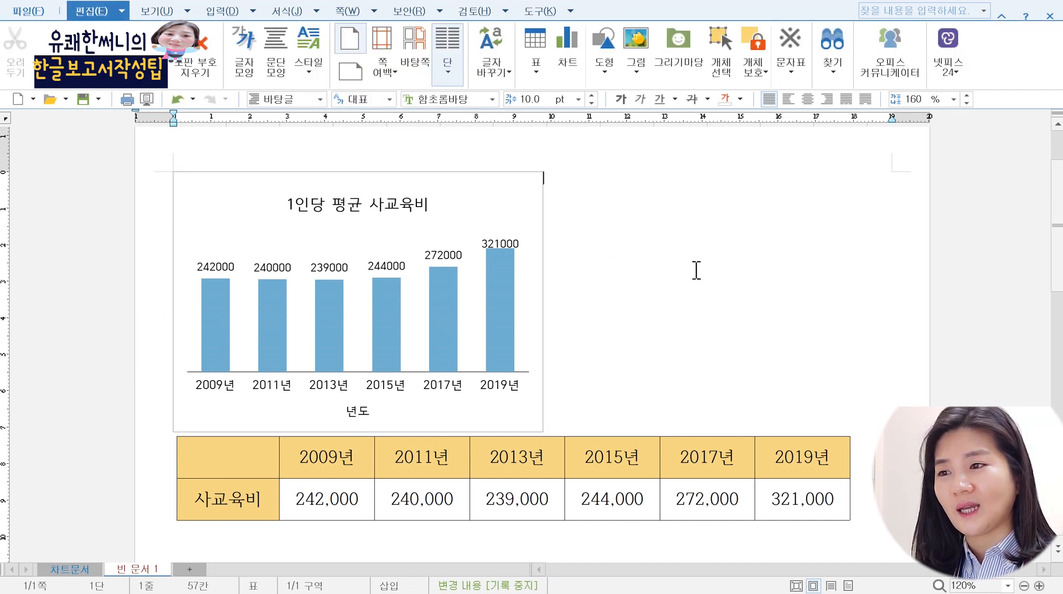
left_click(485, 199)
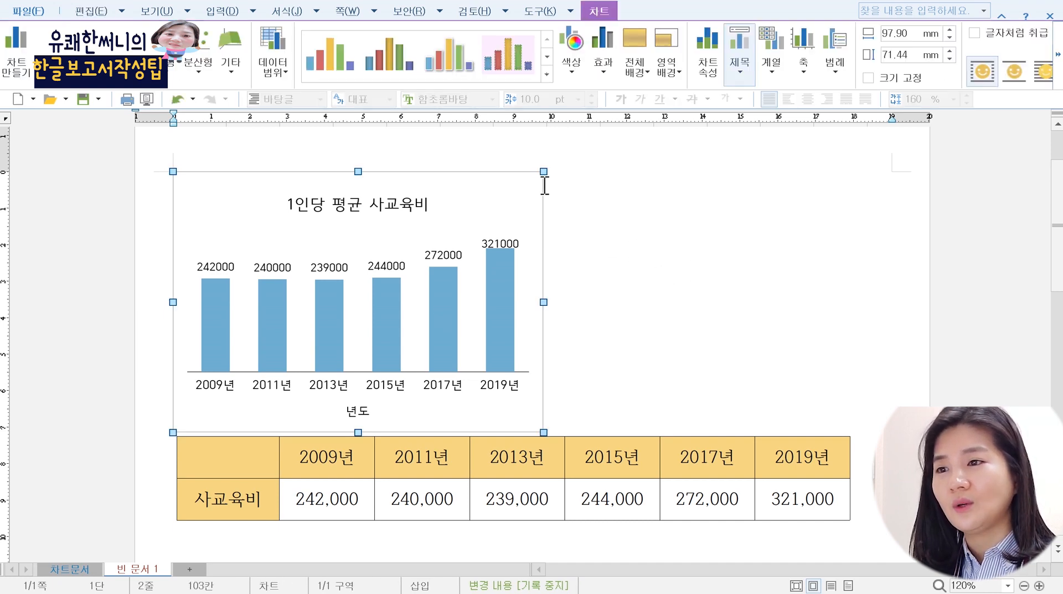
left_click_drag(545, 172, 865, 174)
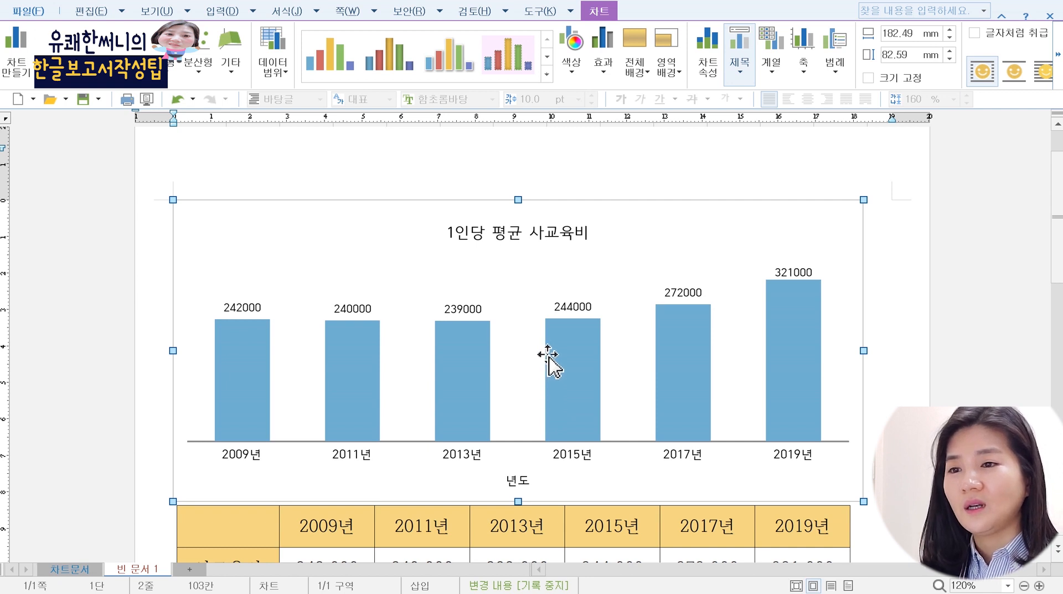
Step: Set the font size of the chart's X-axis year labels to 13 pt
left_click(667, 242)
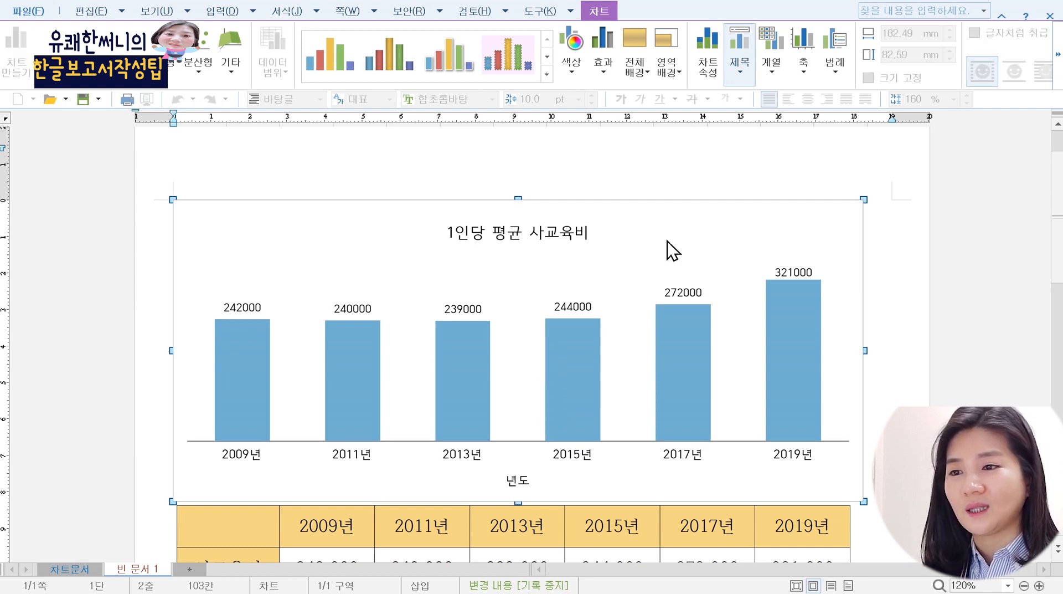
double_click(450, 458)
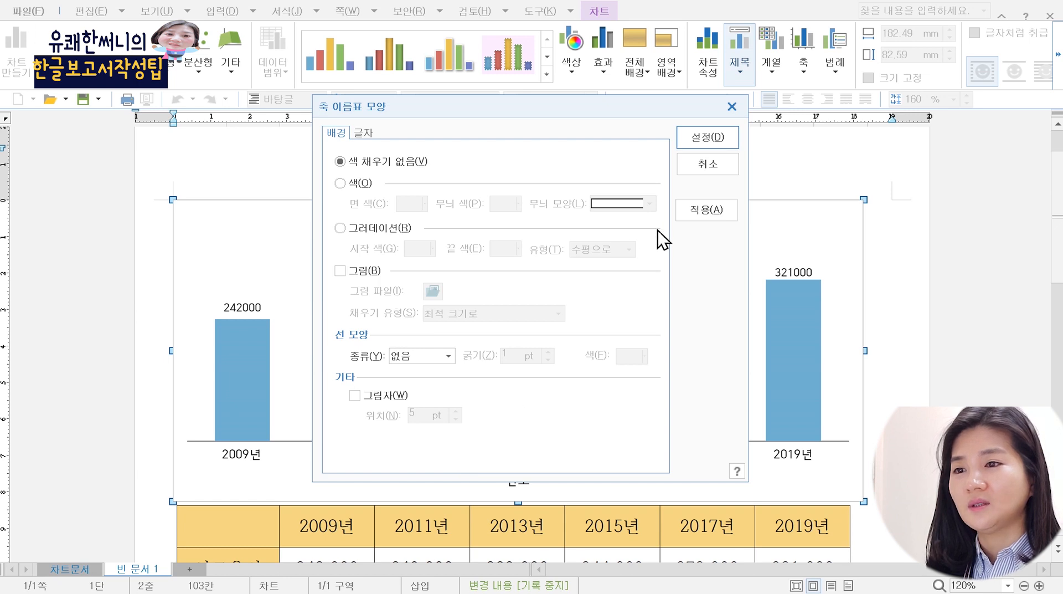
left_click(702, 164)
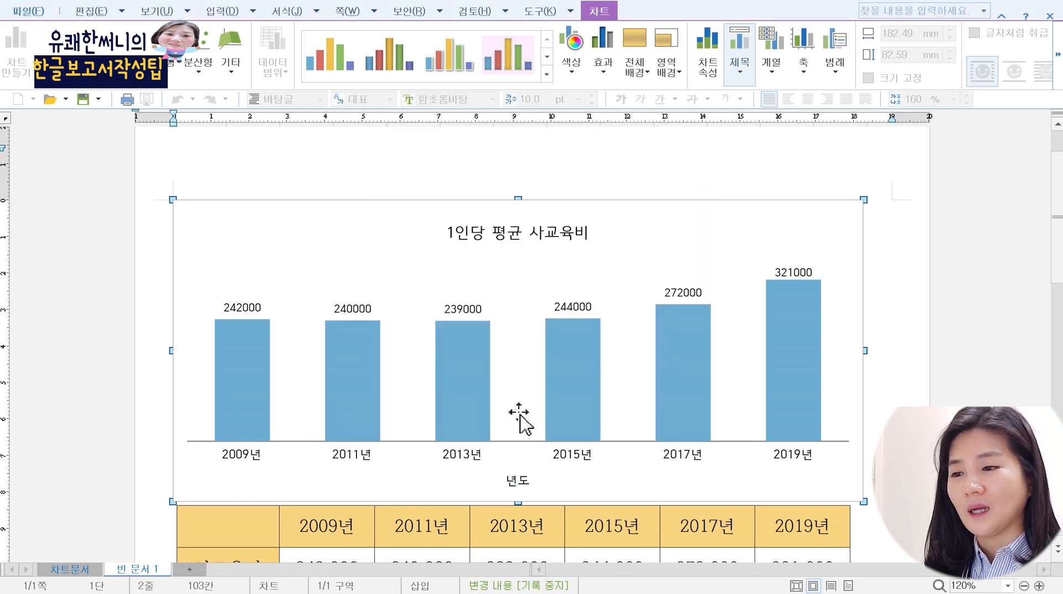
double_click(464, 457)
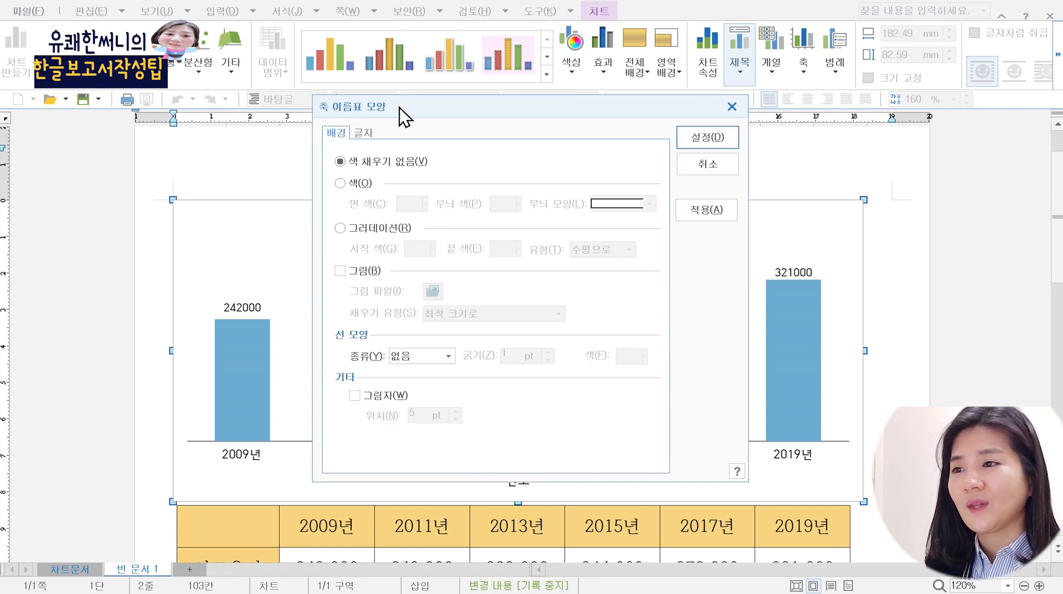
left_click_drag(399, 108, 397, 36)
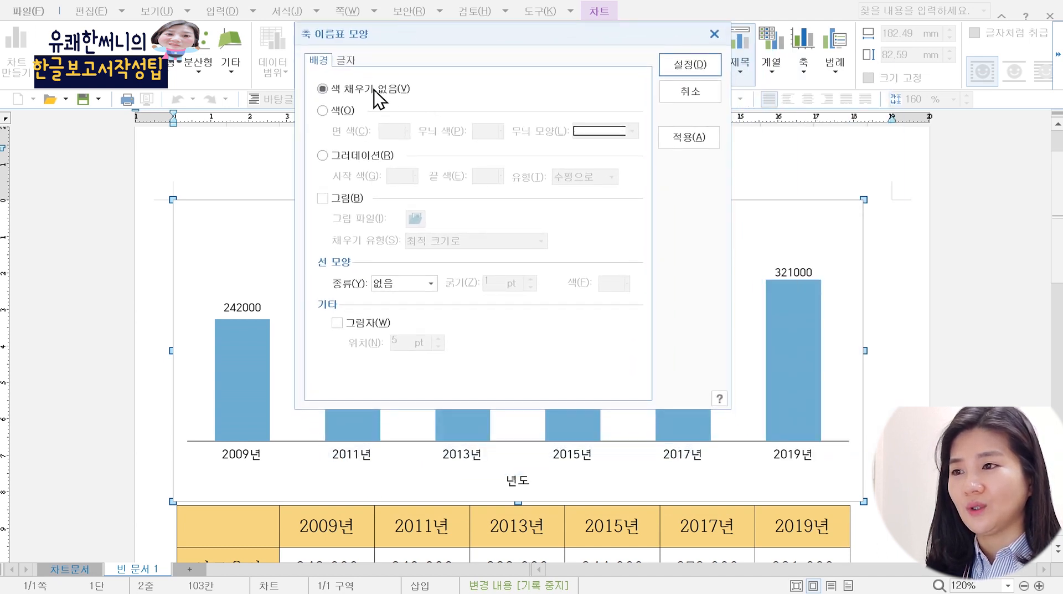
left_click(347, 60)
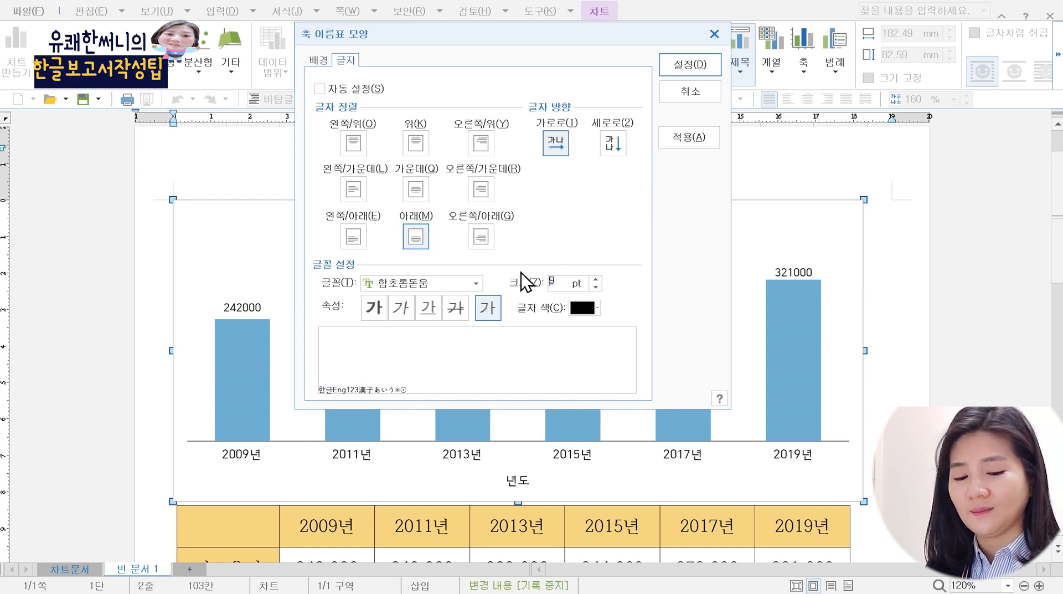
type("13")
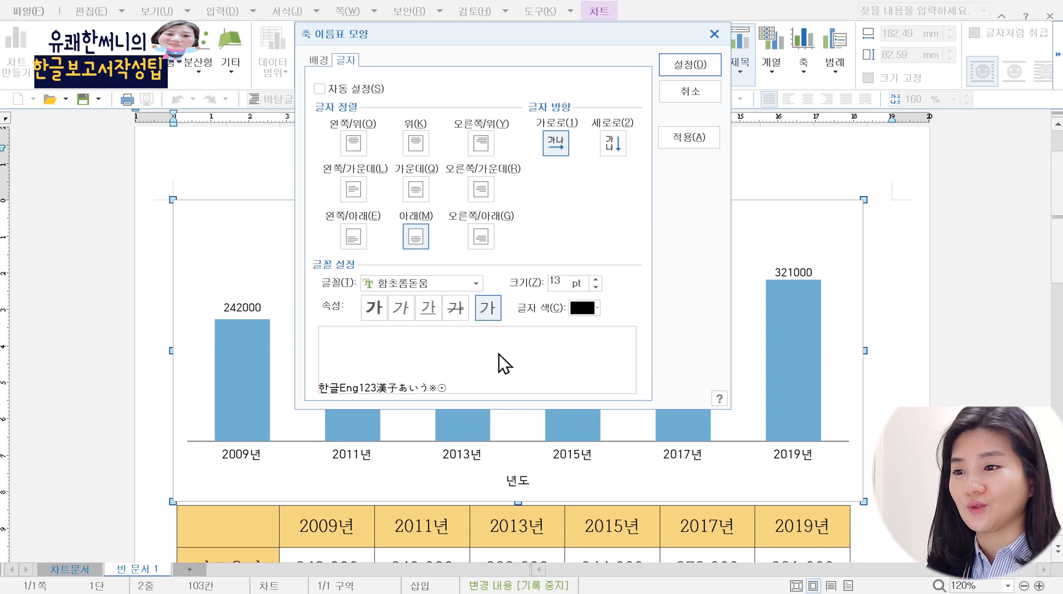
left_click(689, 66)
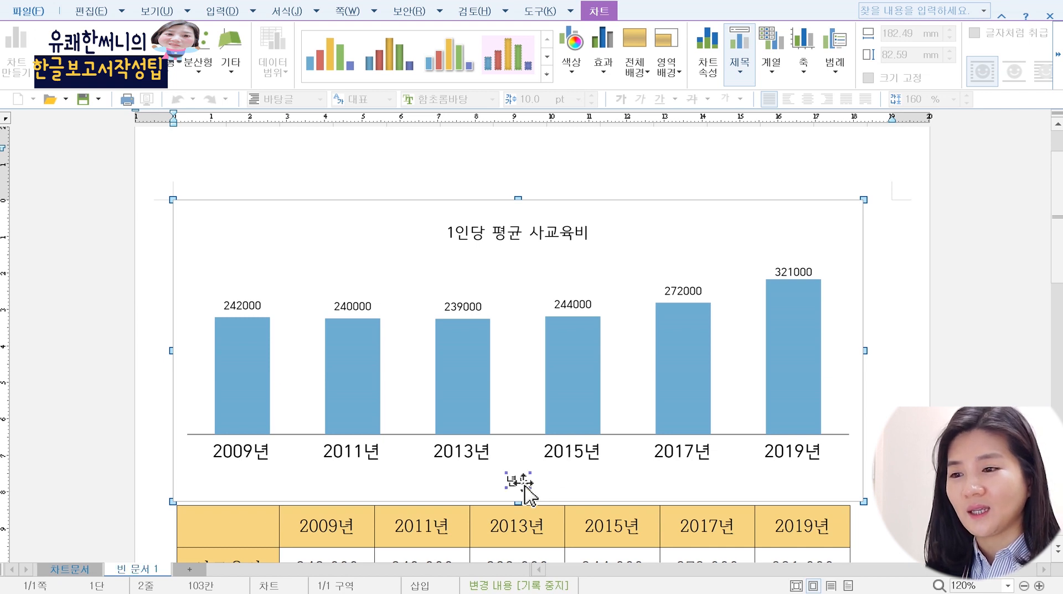
Step: Hide the X-axis title "년도" below the year labels
double_click(518, 481)
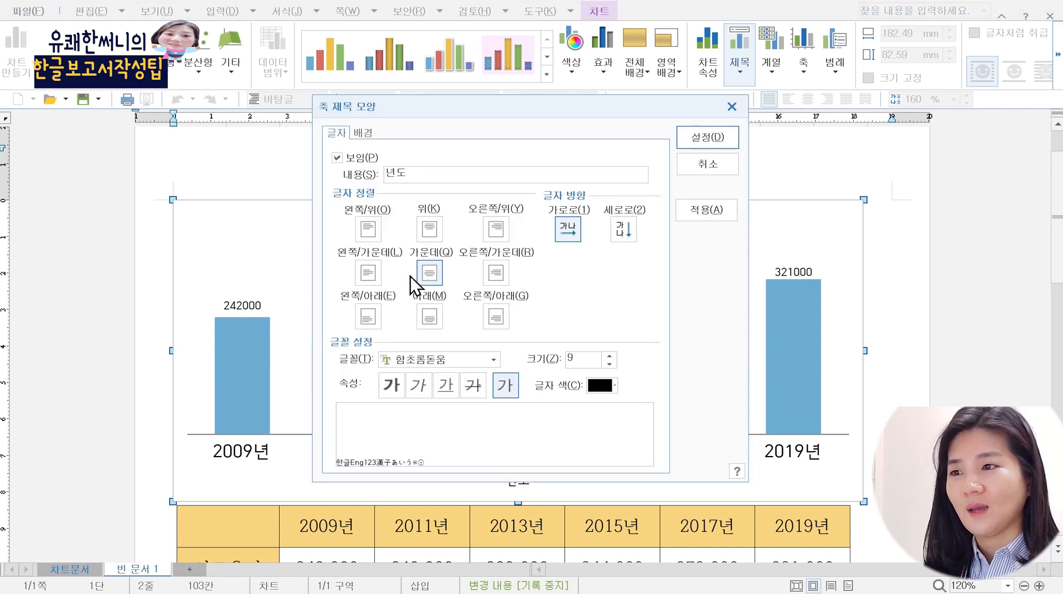
left_click_drag(382, 114, 372, 94)
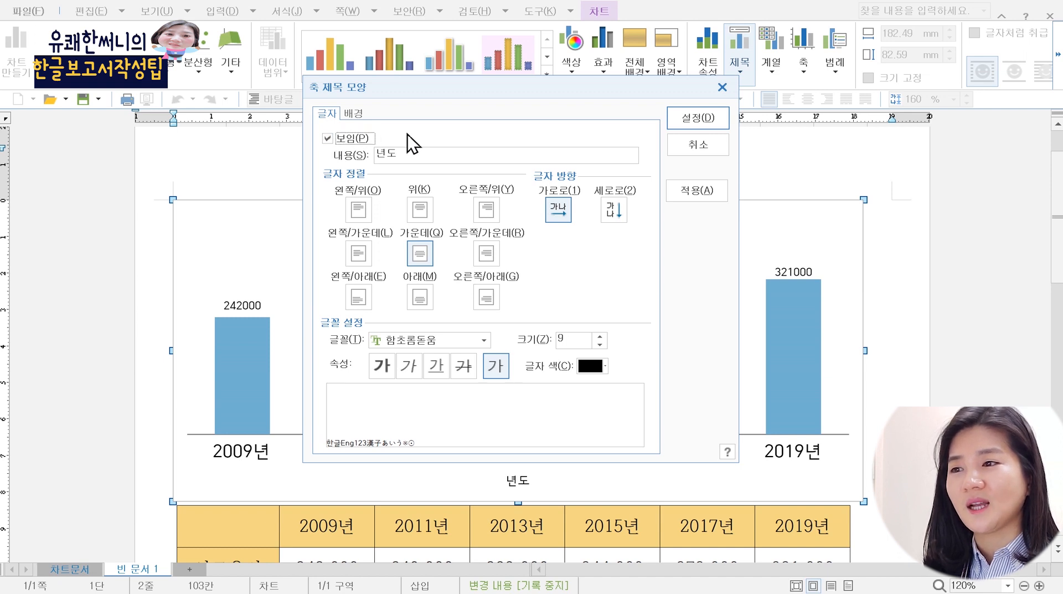
left_click(352, 141)
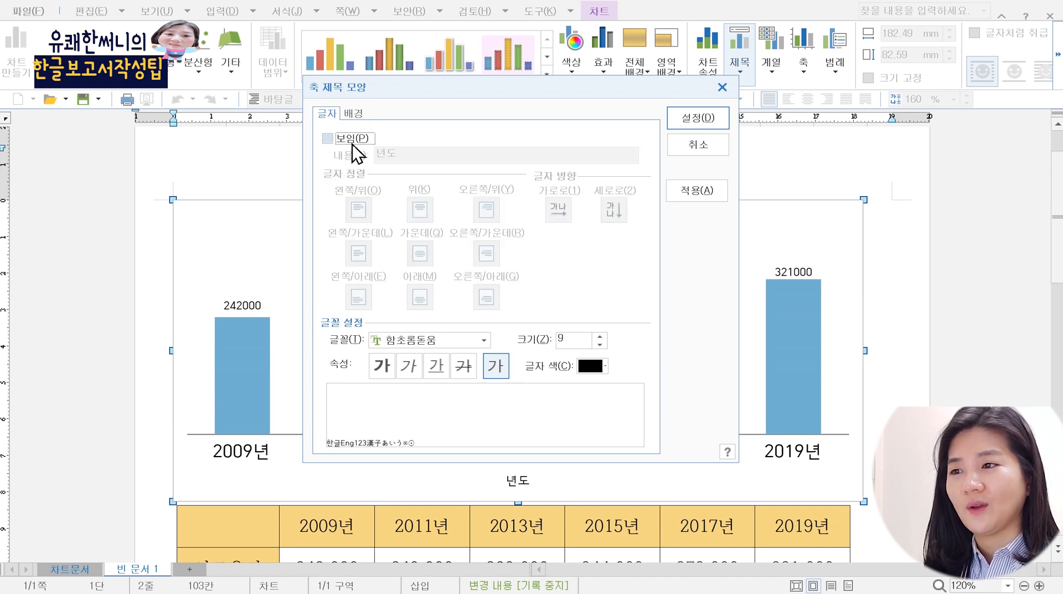
left_click(684, 123)
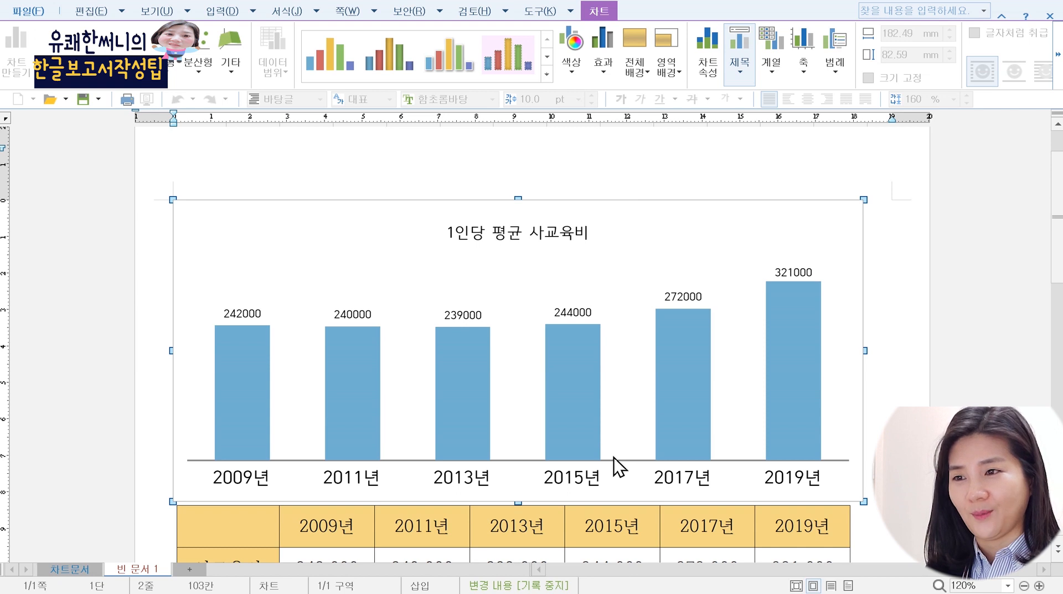
Step: Set the font size of the chart title "1인당 평균 사교육비" to 15
left_click(536, 231)
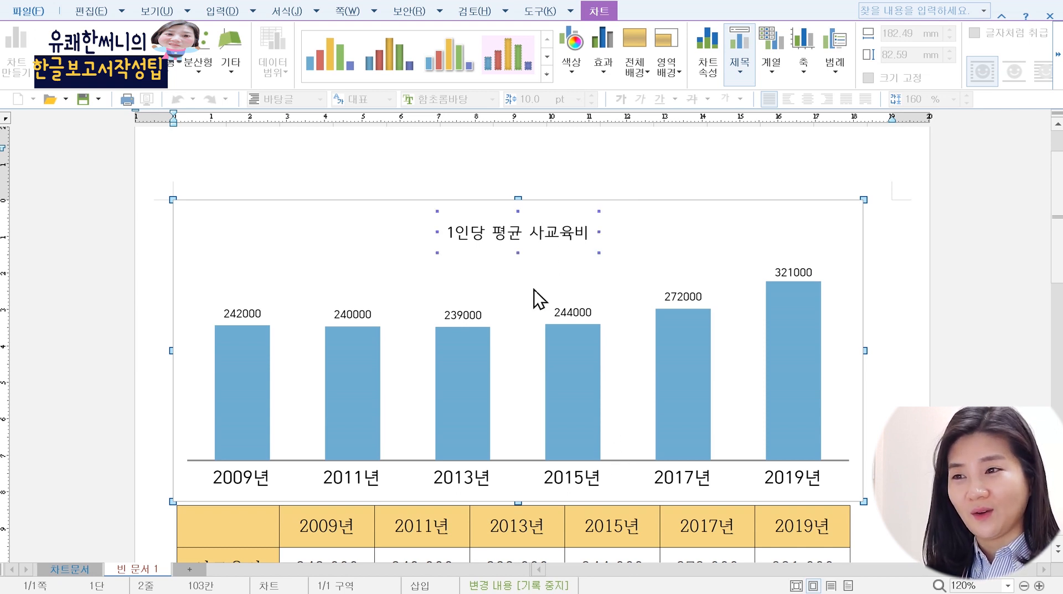
double_click(547, 234)
left_click(364, 133)
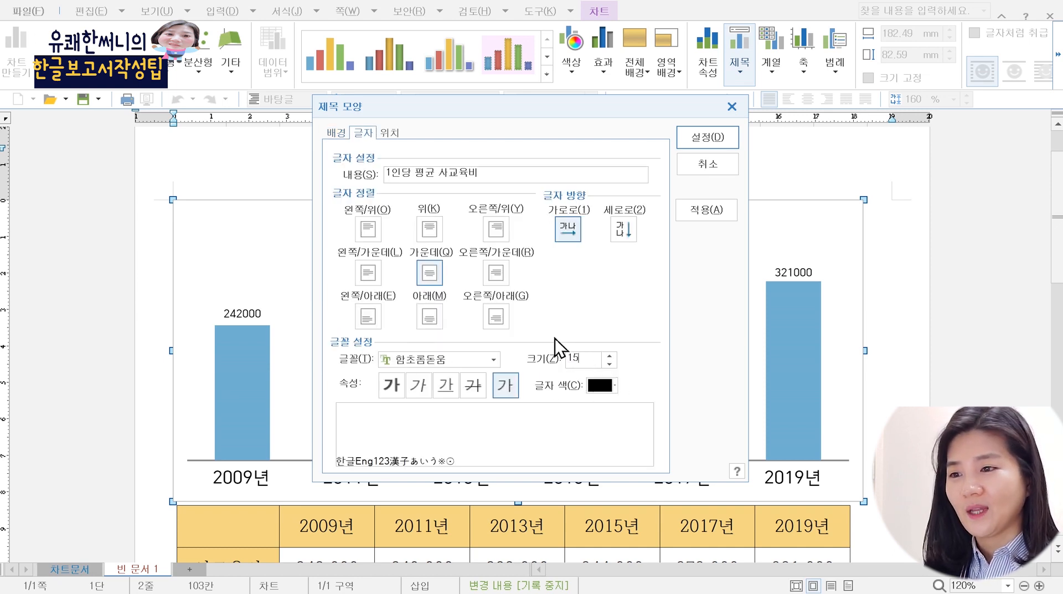
Step: Give the chart title a 2 pt orange double-line border (두 줄로) with a shadow, and apply the title settings
left_click(336, 133)
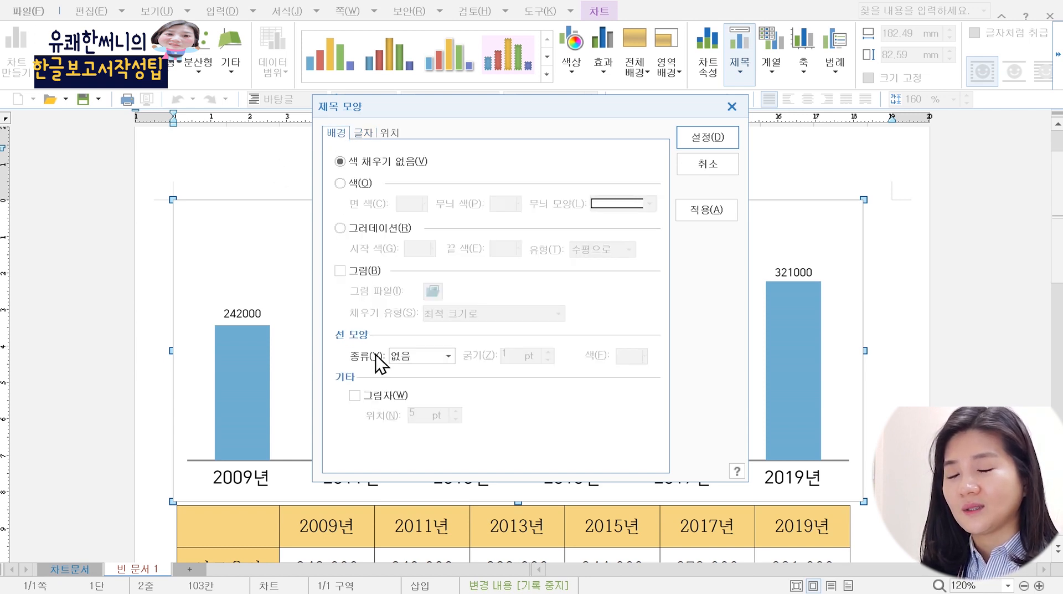
left_click(403, 357)
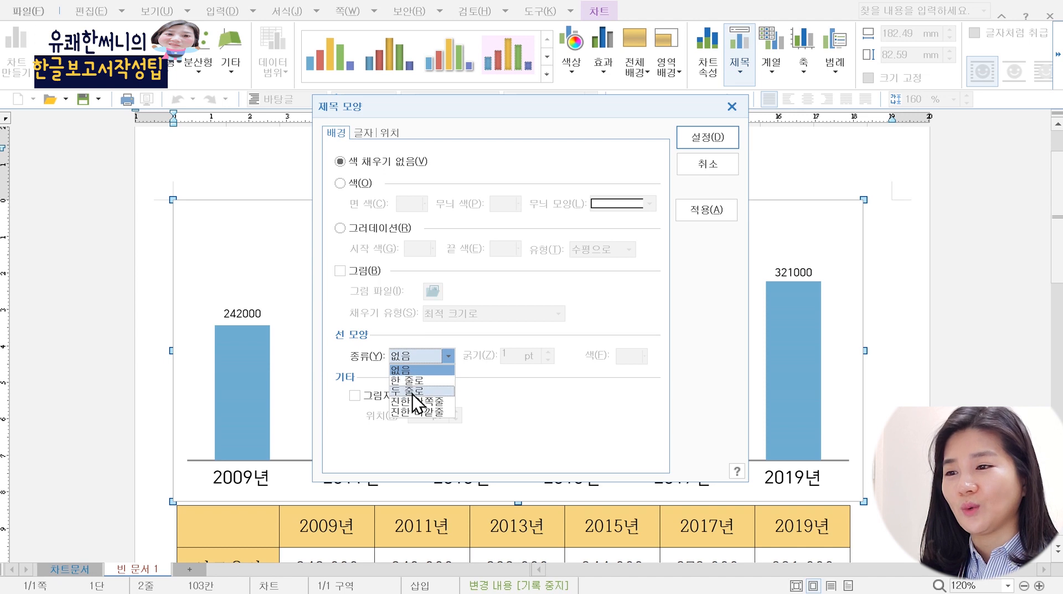
left_click(416, 391)
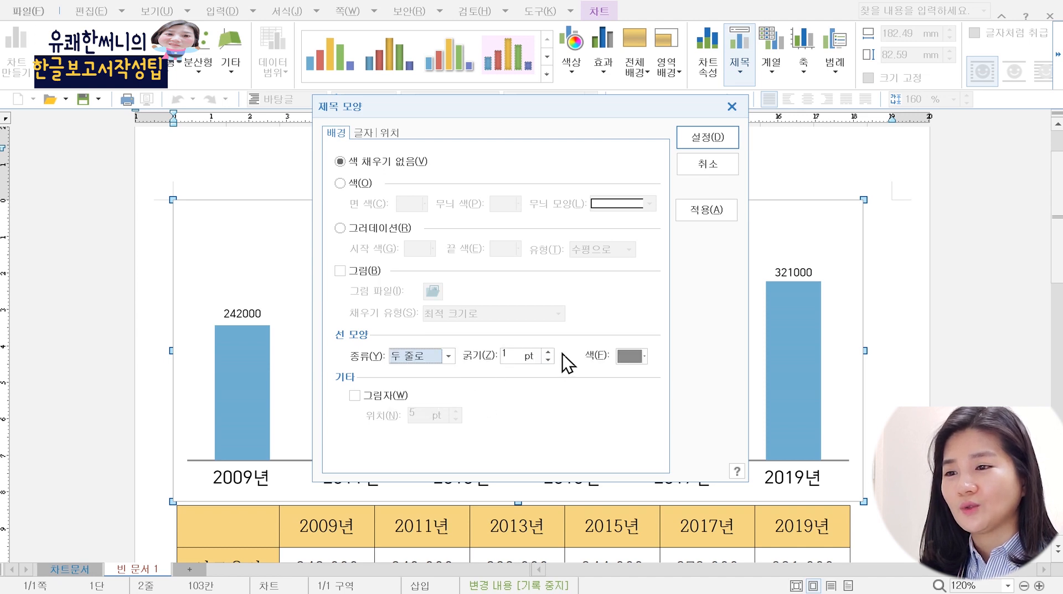
left_click(548, 351)
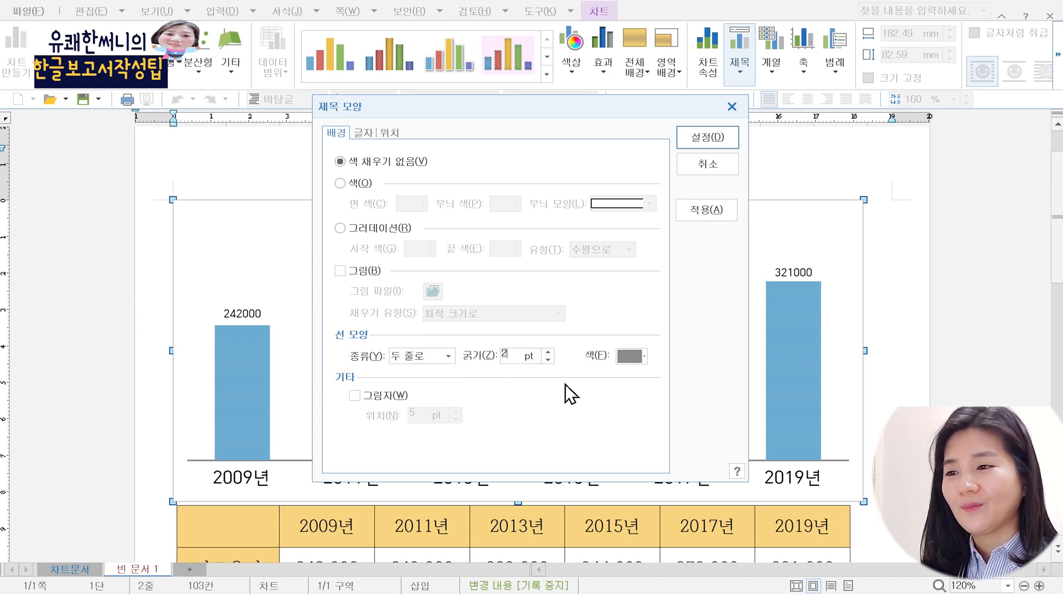
left_click(629, 356)
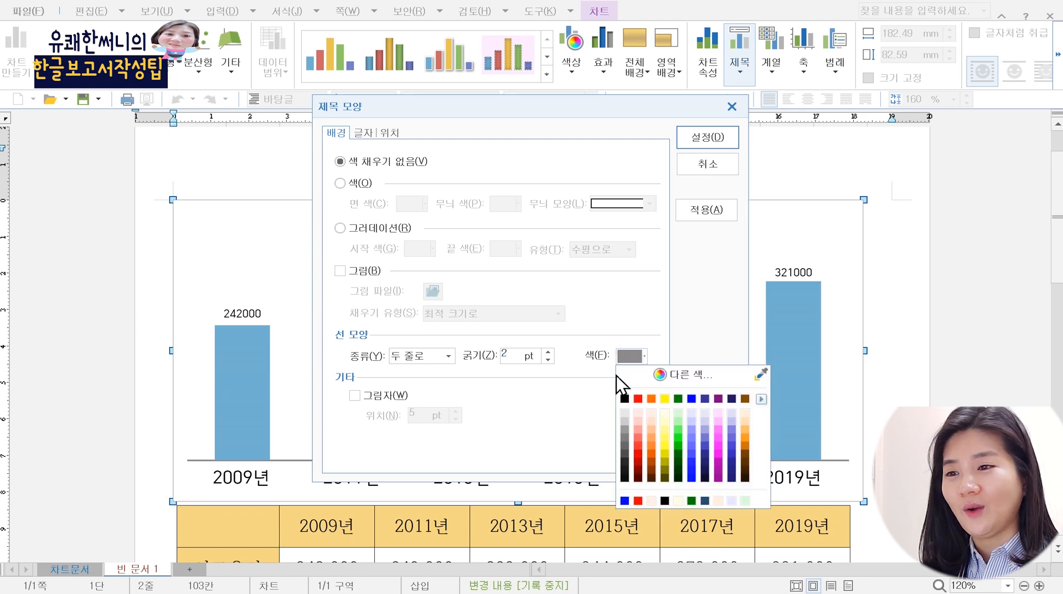
left_click(652, 399)
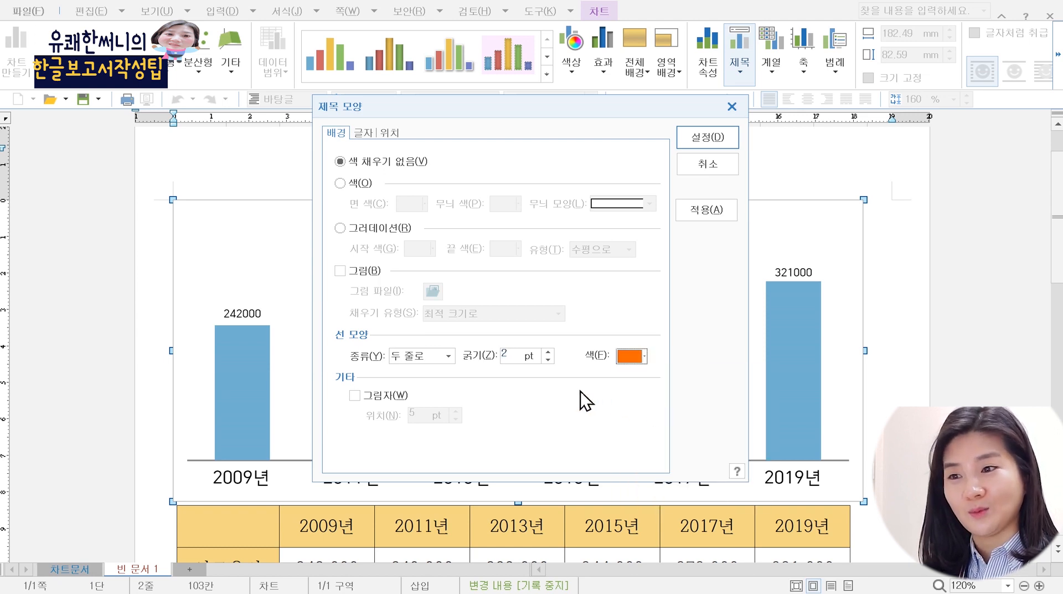
left_click(354, 395)
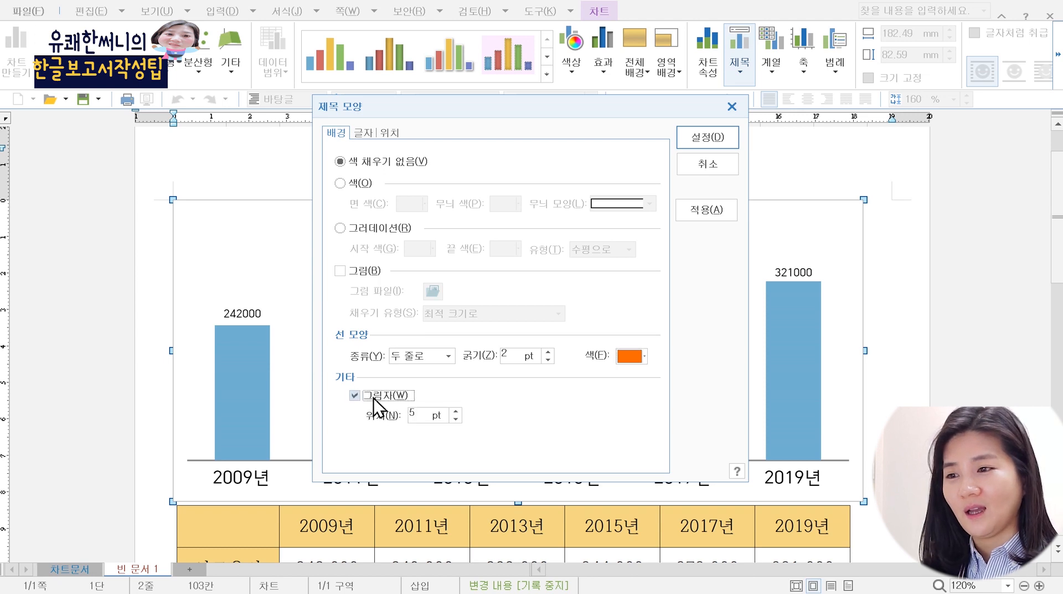
left_click(686, 144)
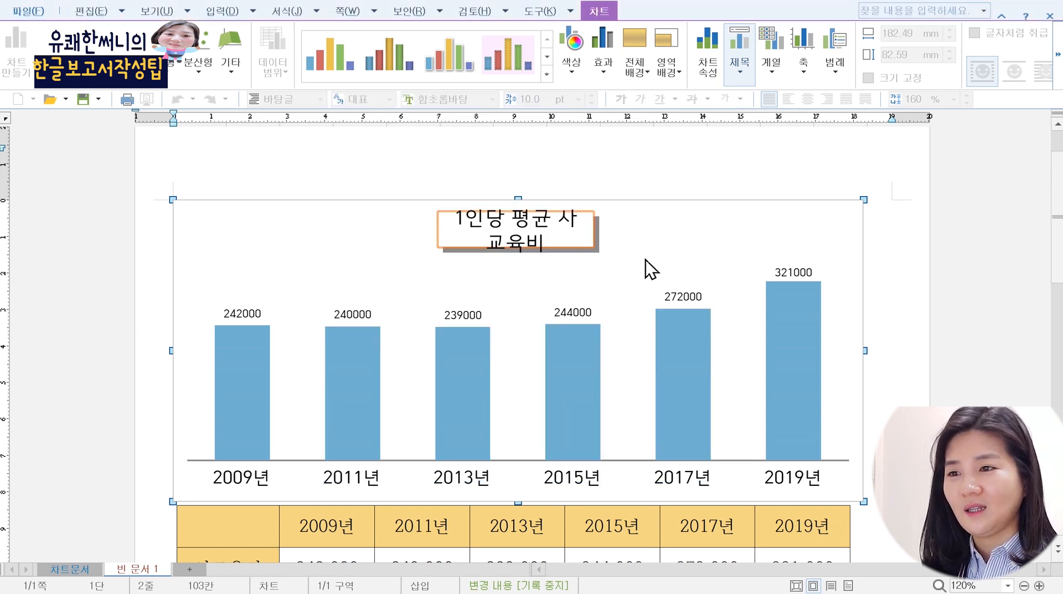
Step: Widen the chart title box on both sides so the whole title fits on one line
left_click(589, 247)
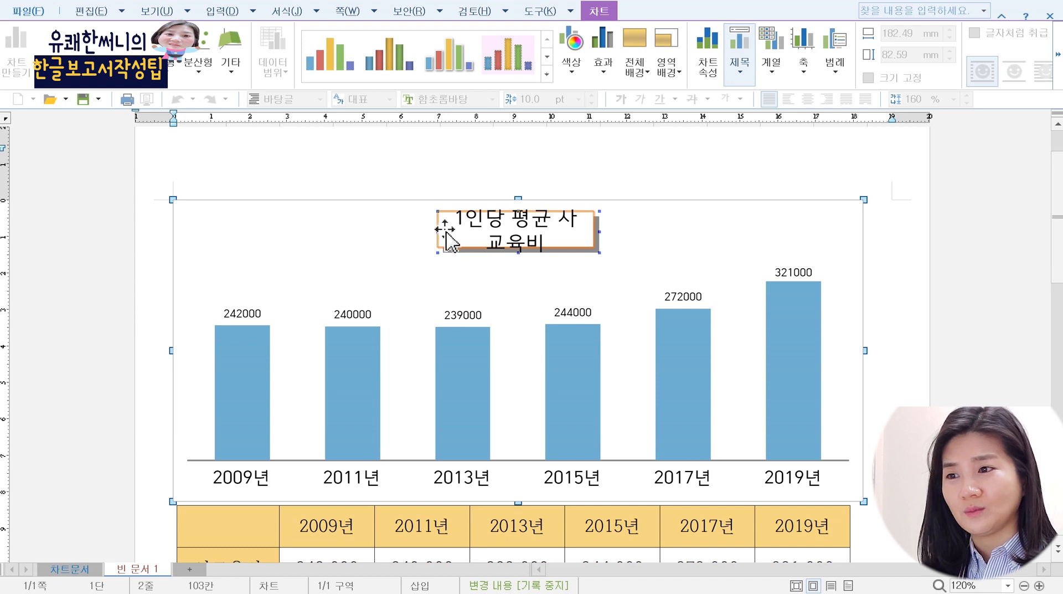
left_click_drag(437, 232, 393, 228)
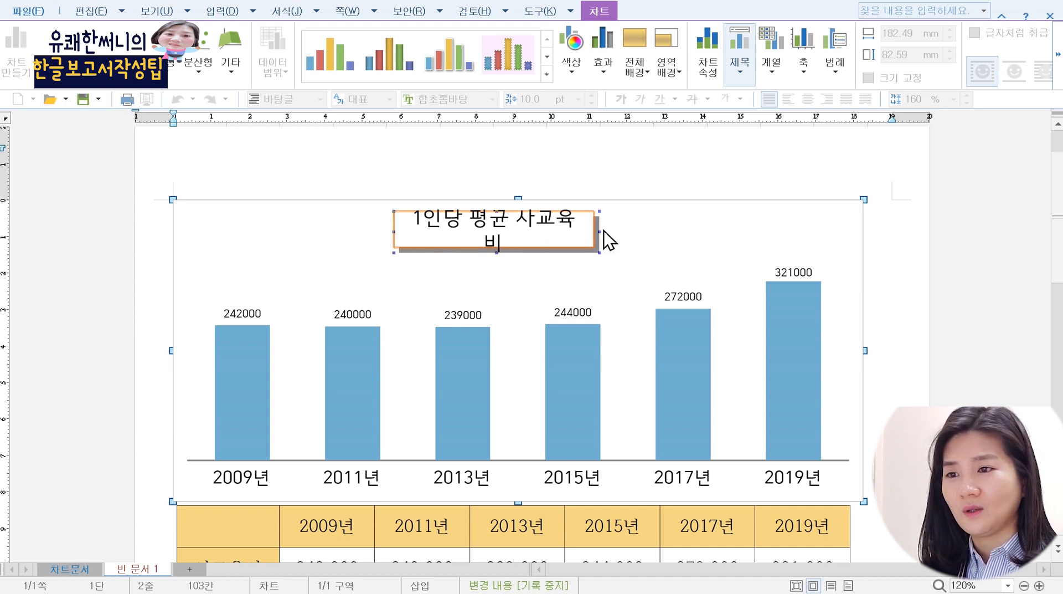
left_click_drag(605, 229, 631, 230)
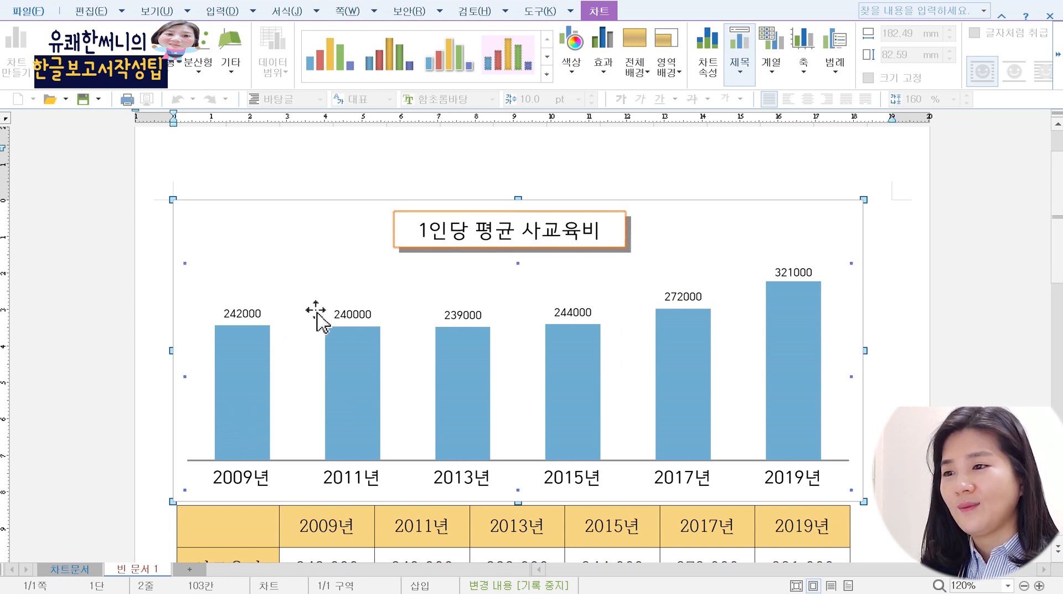
Step: Set the value format of the 2009년 data label to #,##0 and apply it
left_click(358, 316)
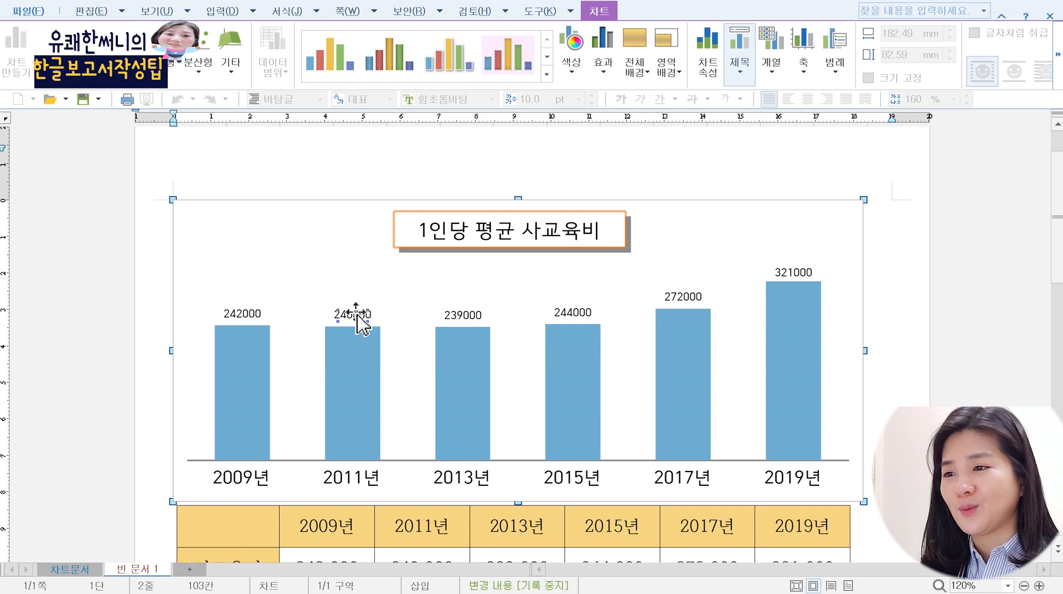
left_click(243, 316)
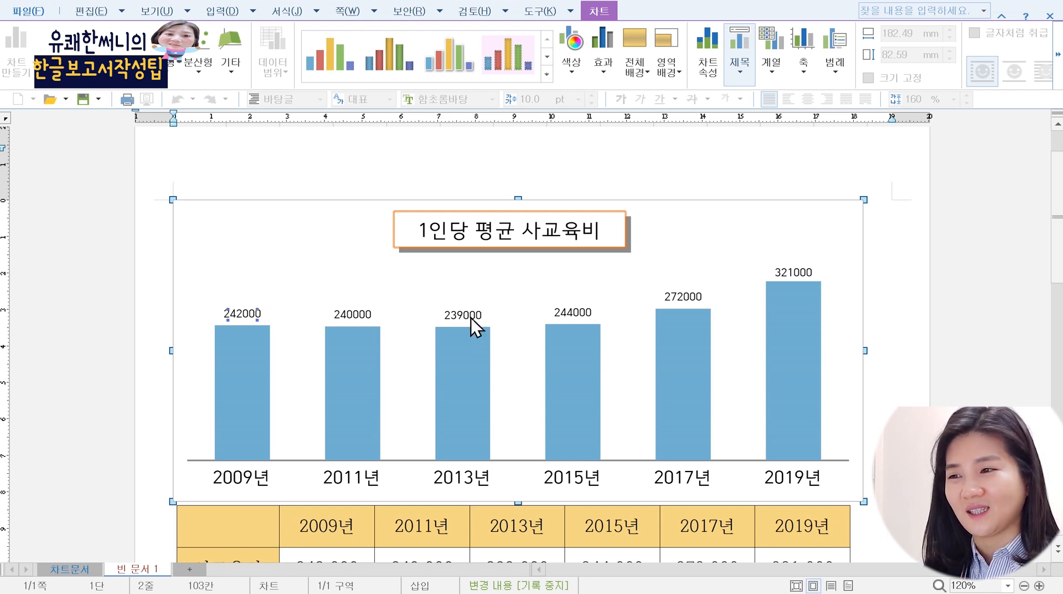
double_click(249, 320)
left_click(447, 133)
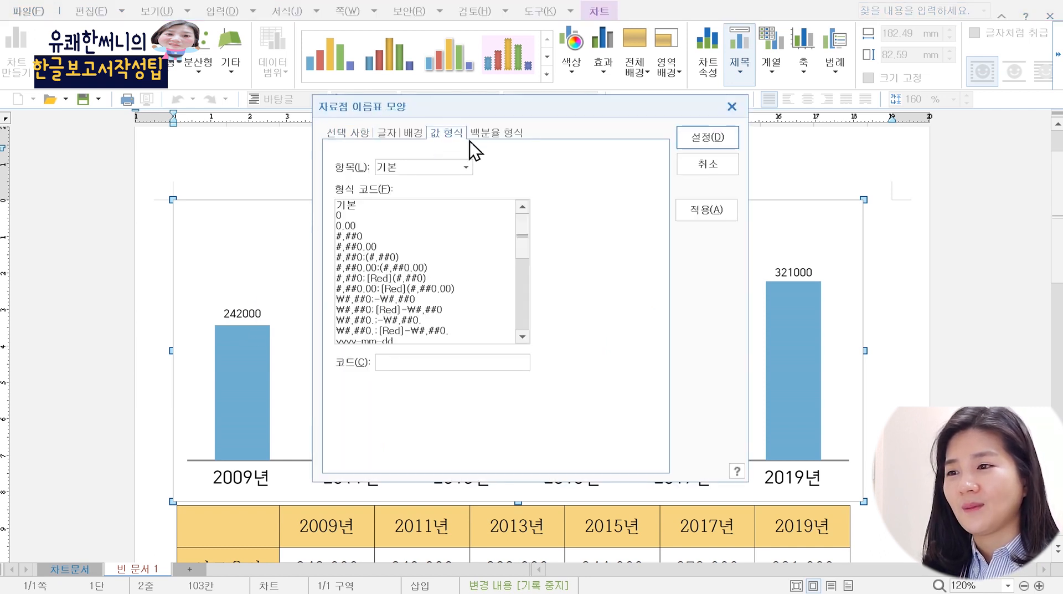
left_click(350, 237)
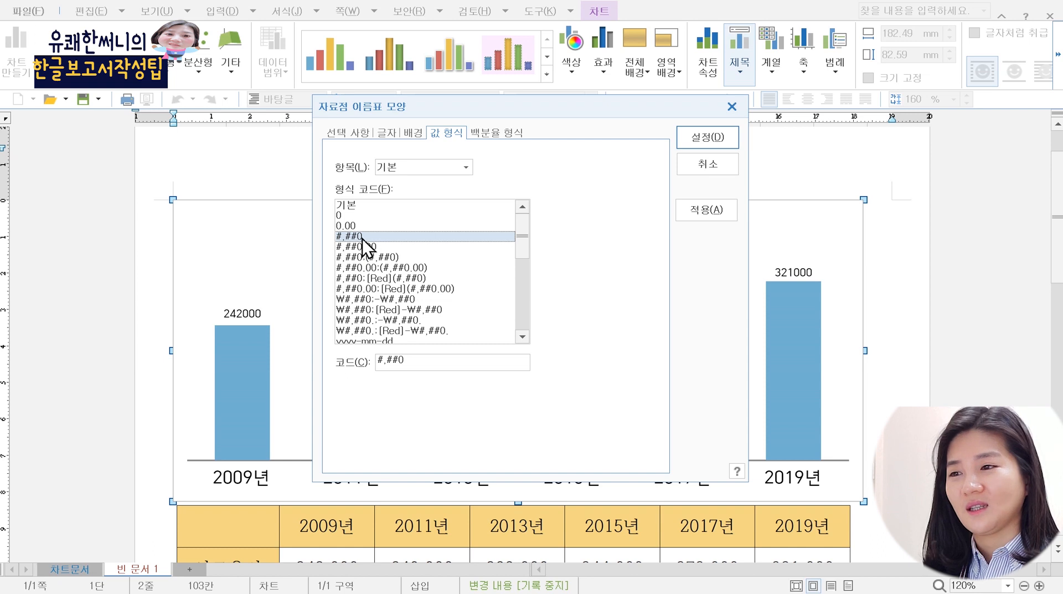
left_click(703, 140)
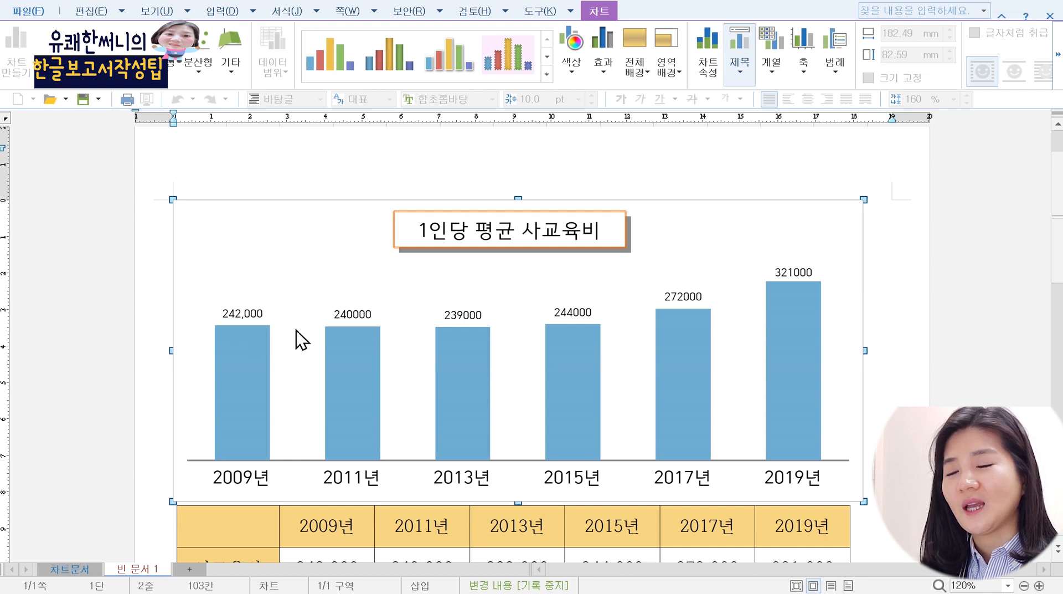
Step: Apply the #,##0 value format to the data labels of the 2011년 and 2013년 columns
left_click(355, 318)
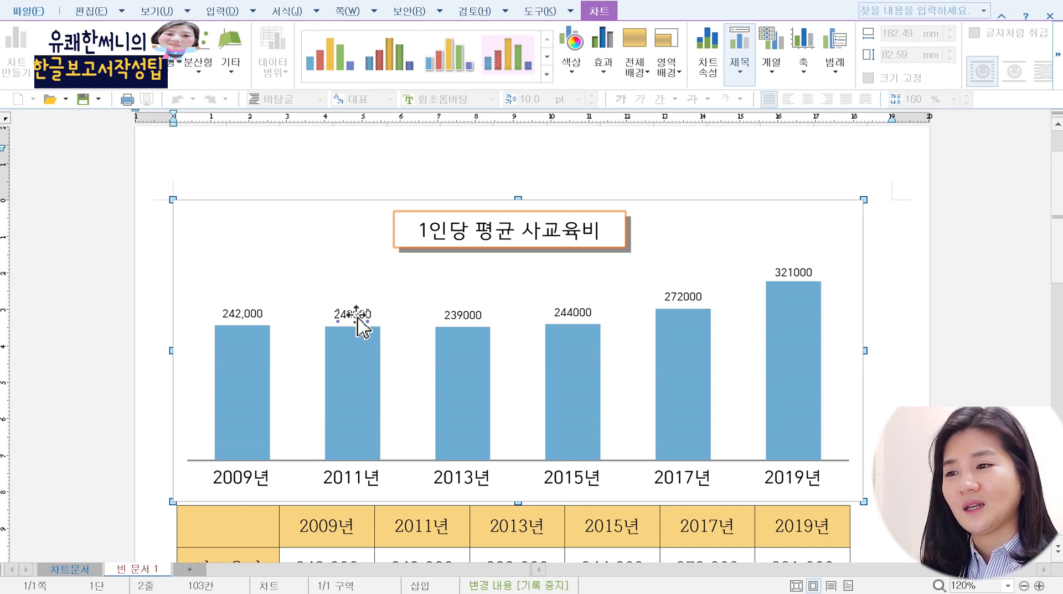
double_click(357, 319)
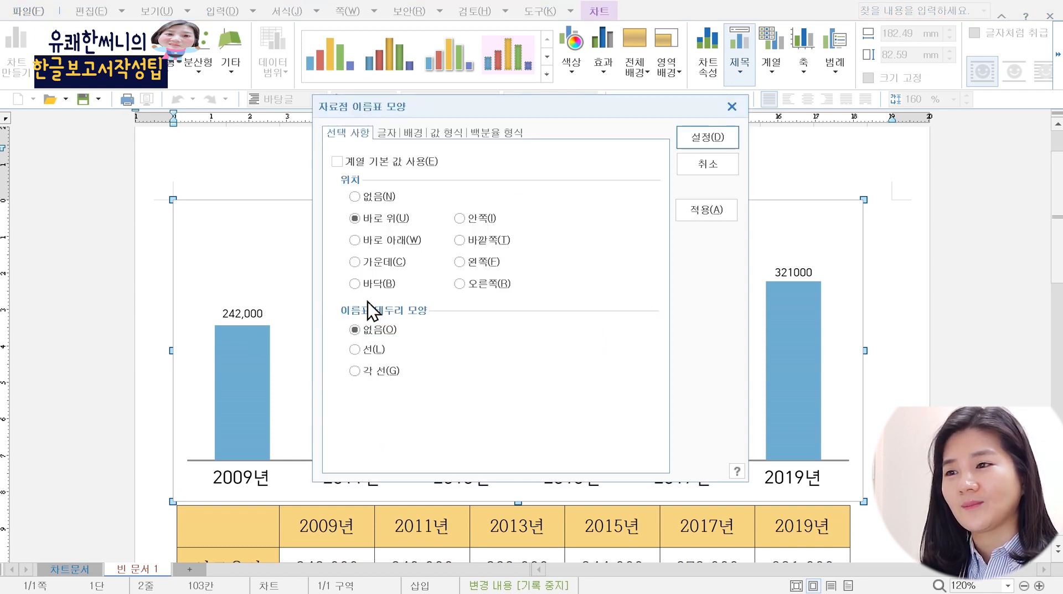
left_click(446, 134)
left_click(355, 236)
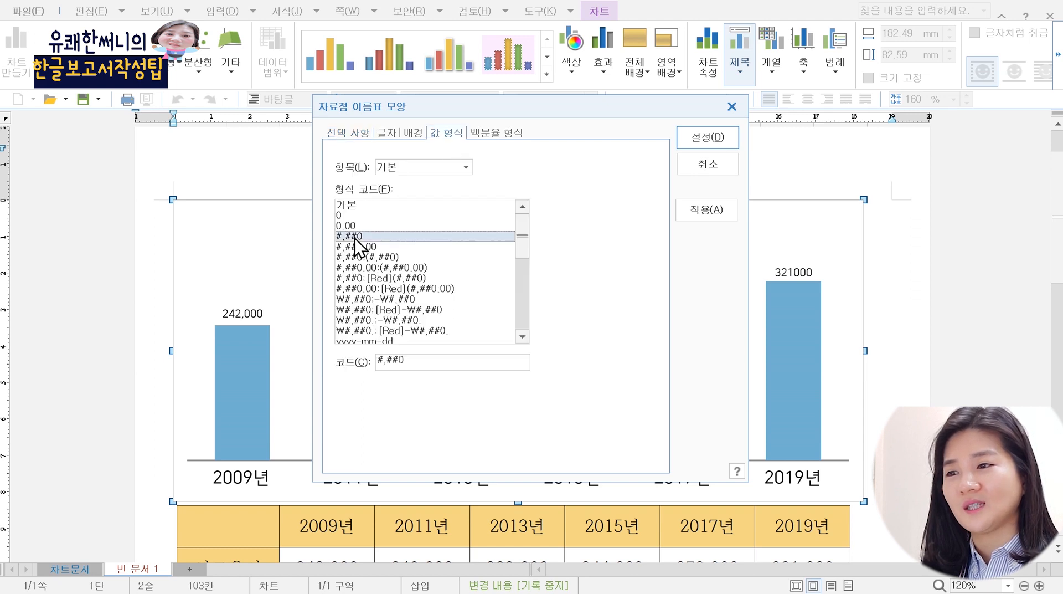
left_click(715, 143)
left_click(463, 316)
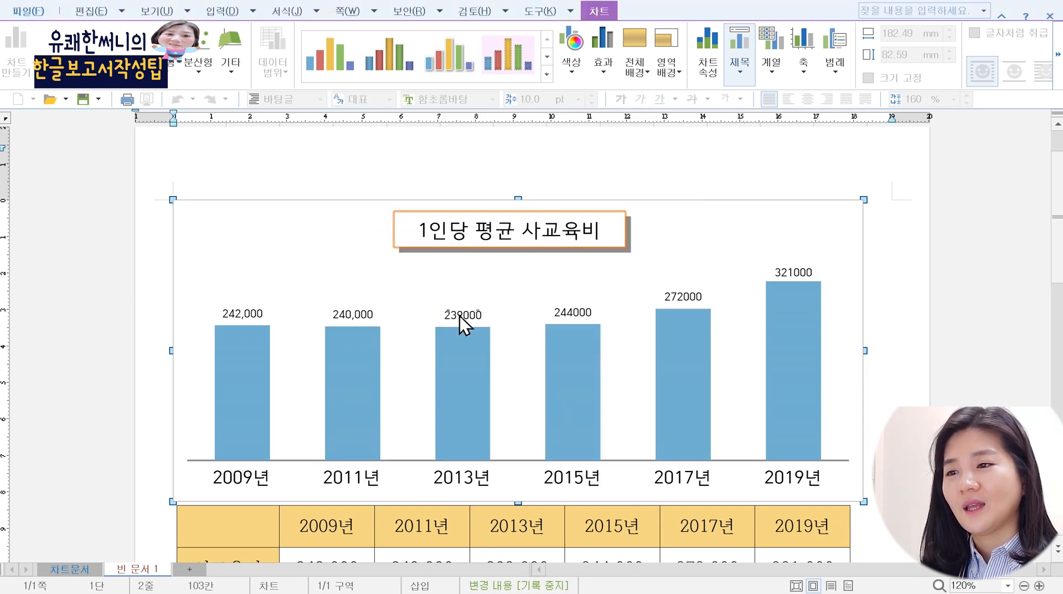
double_click(460, 319)
left_click(448, 134)
left_click(356, 236)
left_click(709, 139)
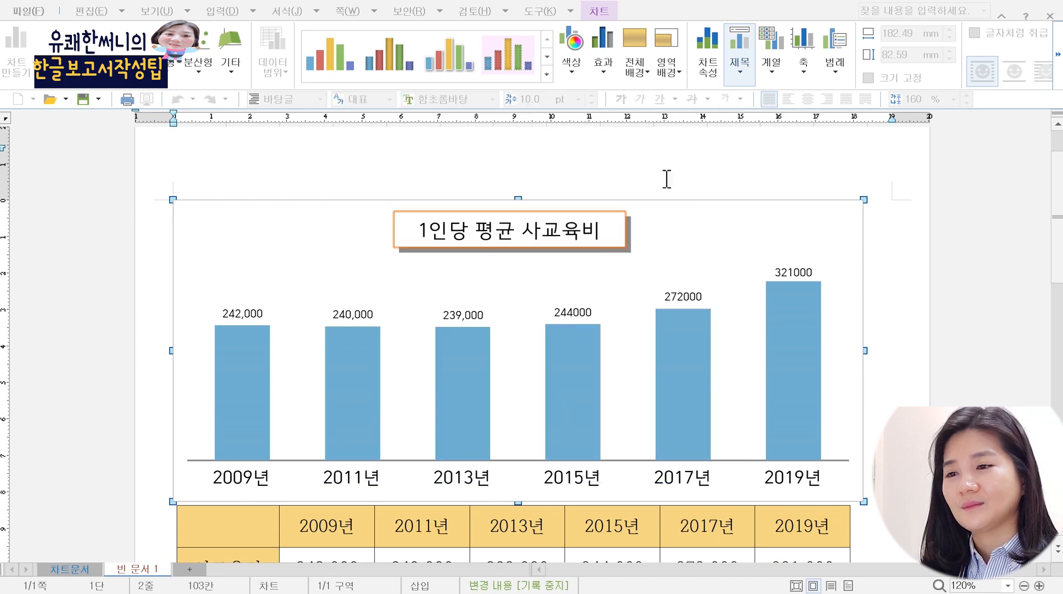
Step: Apply the #,##0 value format to the data labels of the 2015년 and 2017년 columns
double_click(573, 308)
left_click(447, 134)
left_click(355, 236)
left_click(710, 139)
double_click(690, 299)
left_click(447, 134)
left_click(355, 236)
left_click(709, 139)
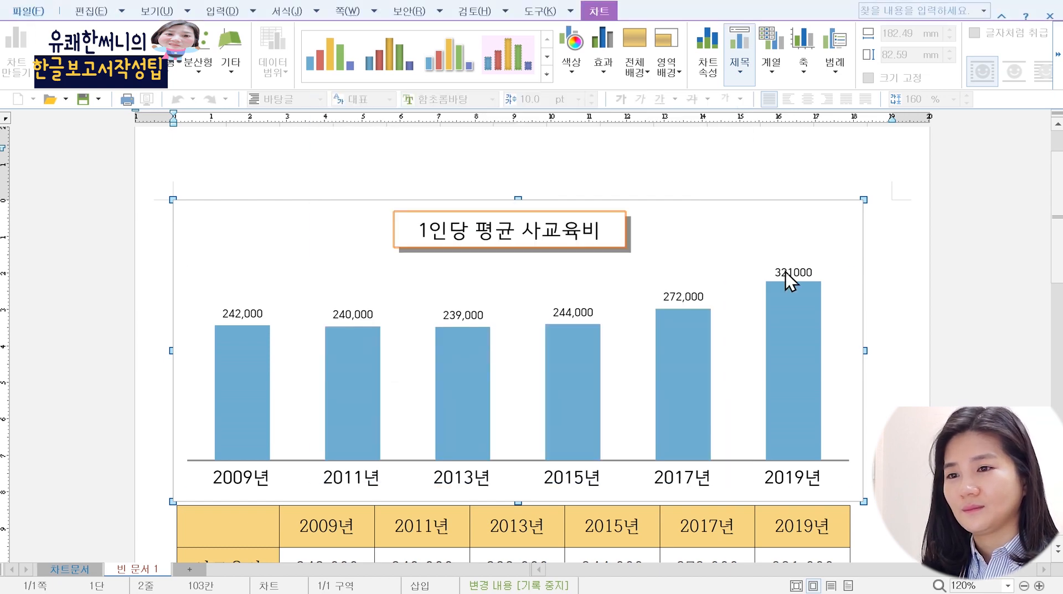
Step: Apply the #,##0 value format to the 2019년 data label and leave chart editing
double_click(788, 275)
left_click(447, 134)
left_click(355, 236)
left_click(709, 139)
left_click(881, 386)
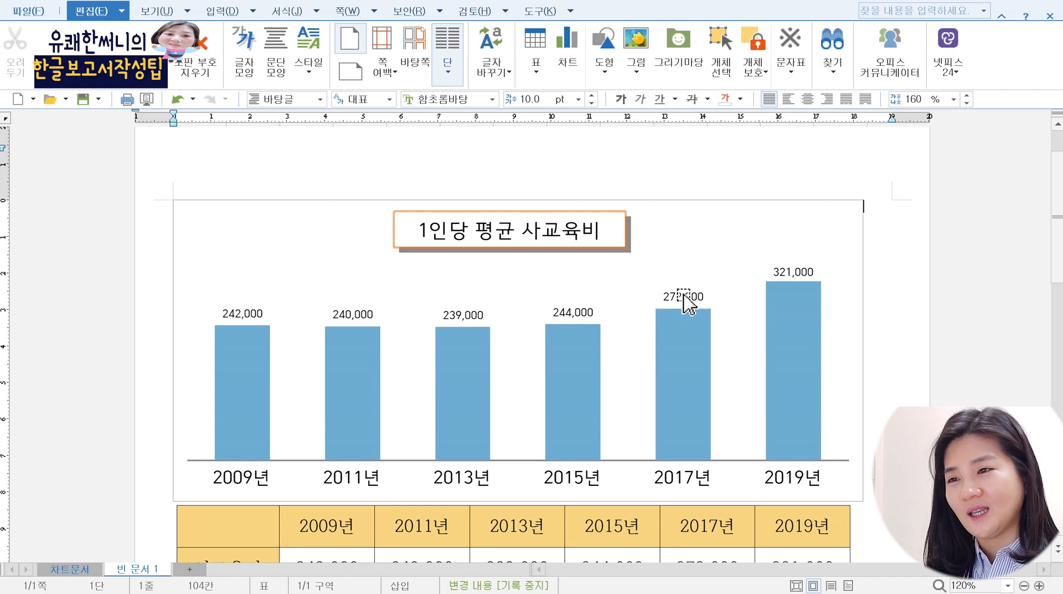
Step: Switch back to the document 빈 문서 1 and create a chart from all cells of the 사교육비 table
scroll(686, 301, "down", 10)
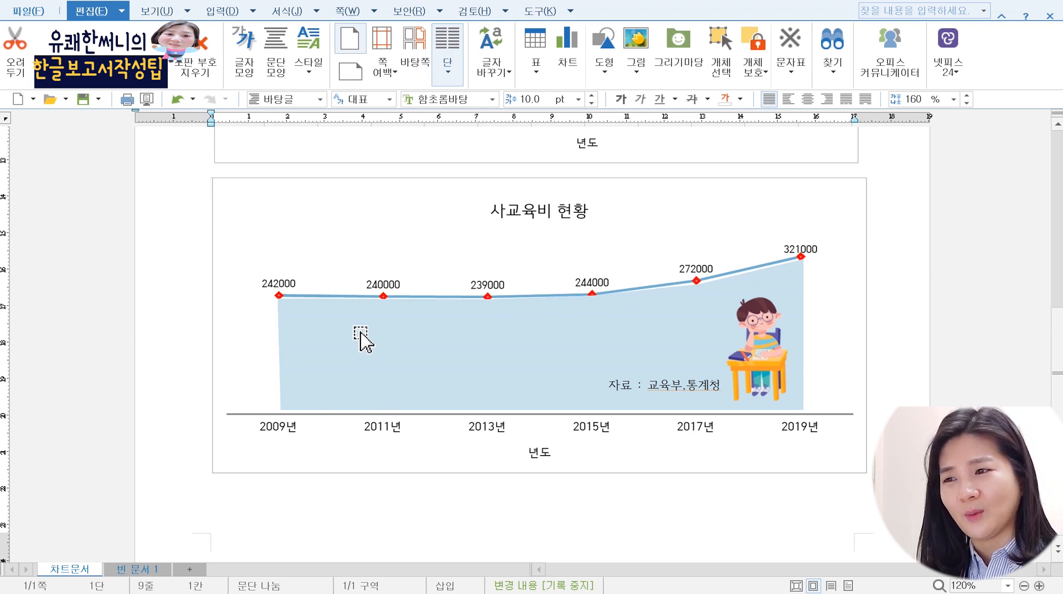
left_click(148, 568)
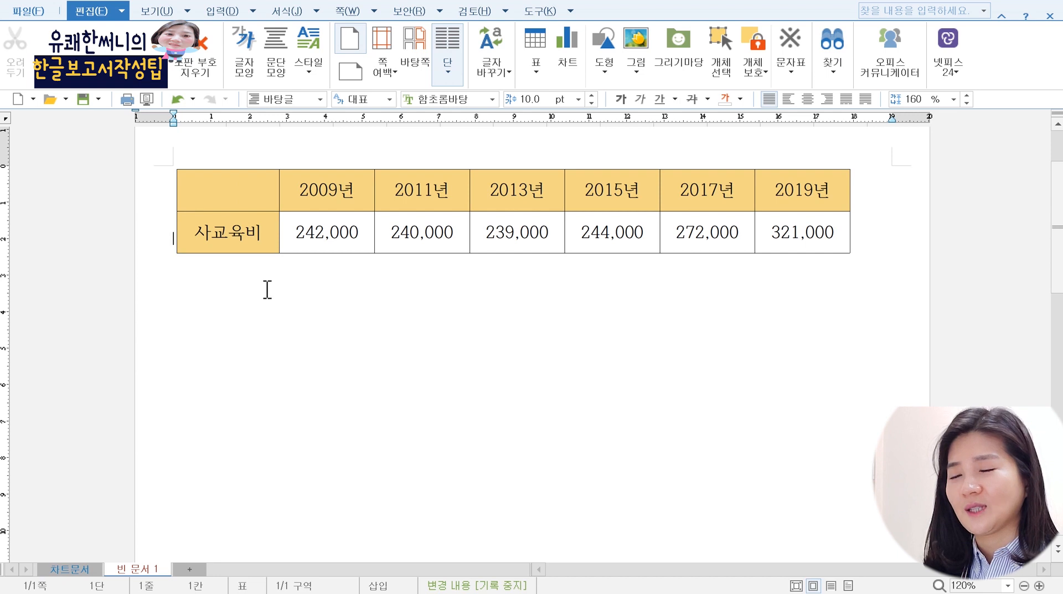
left_click_drag(240, 197, 794, 233)
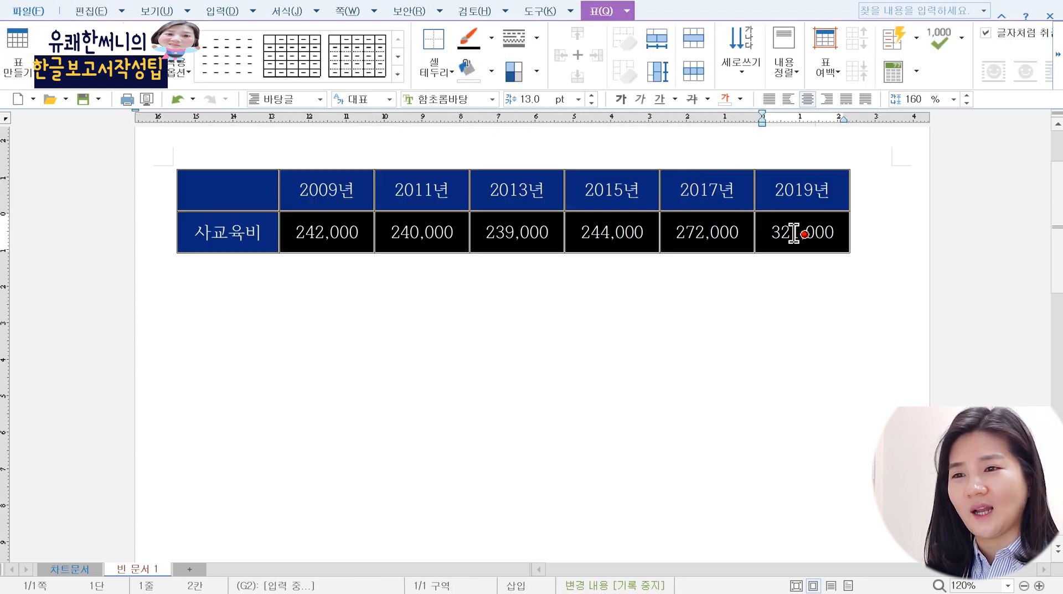
right_click(492, 195)
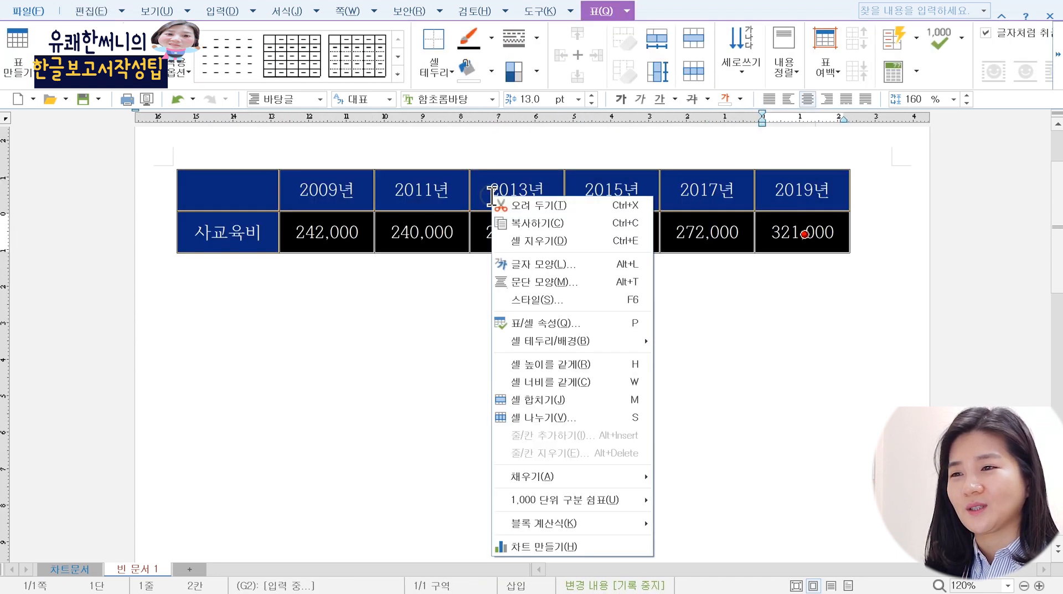
left_click(568, 548)
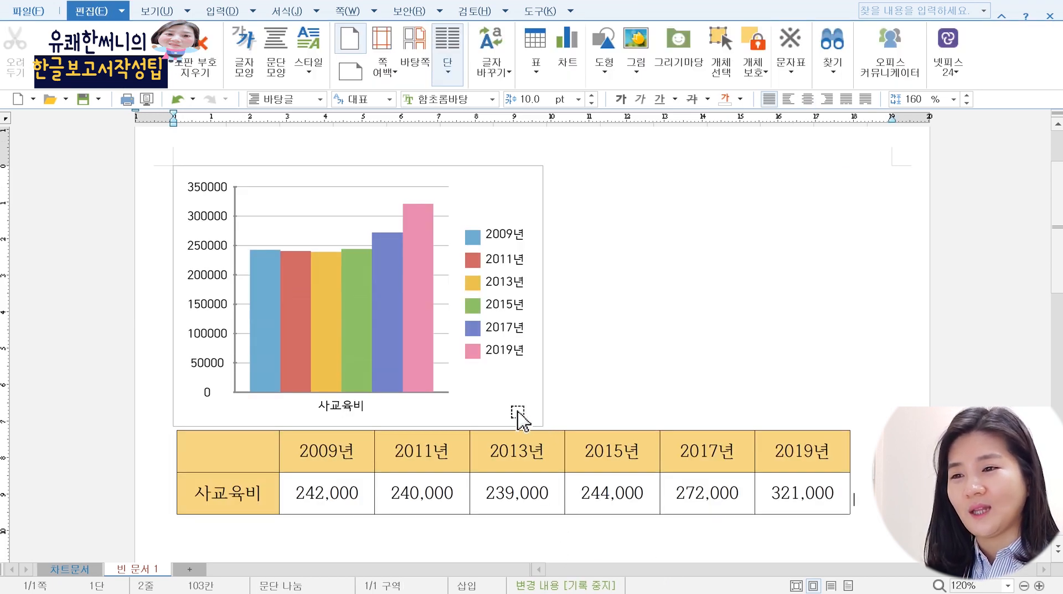
Step: Open the chart wizard (차트 마법사) for the new chart and choose the line type (꺾은선형) that shows data values
left_click(480, 202)
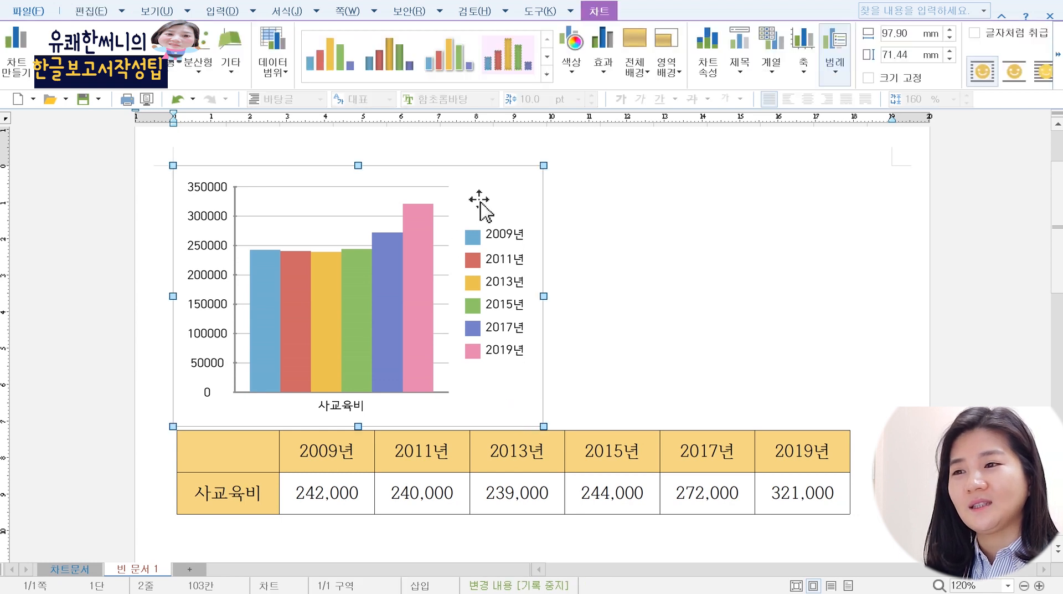
double_click(480, 202)
right_click(479, 201)
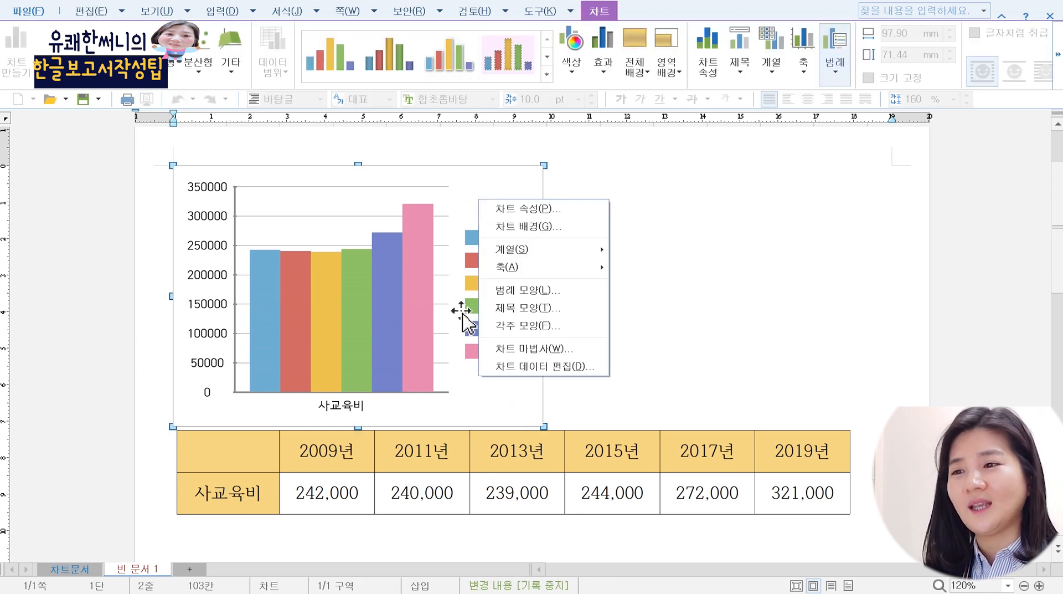
left_click(544, 354)
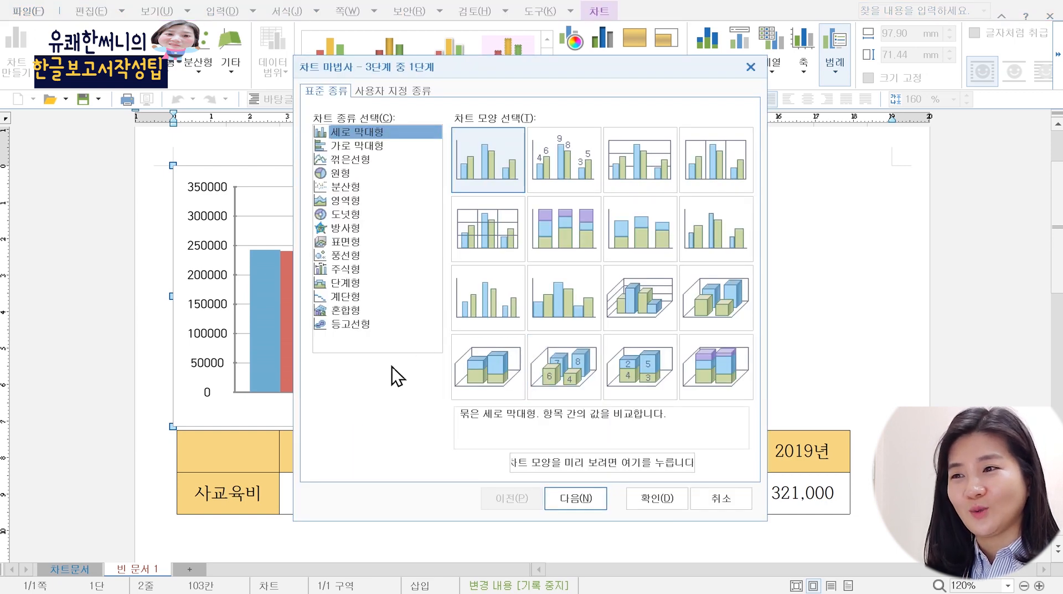
left_click(345, 159)
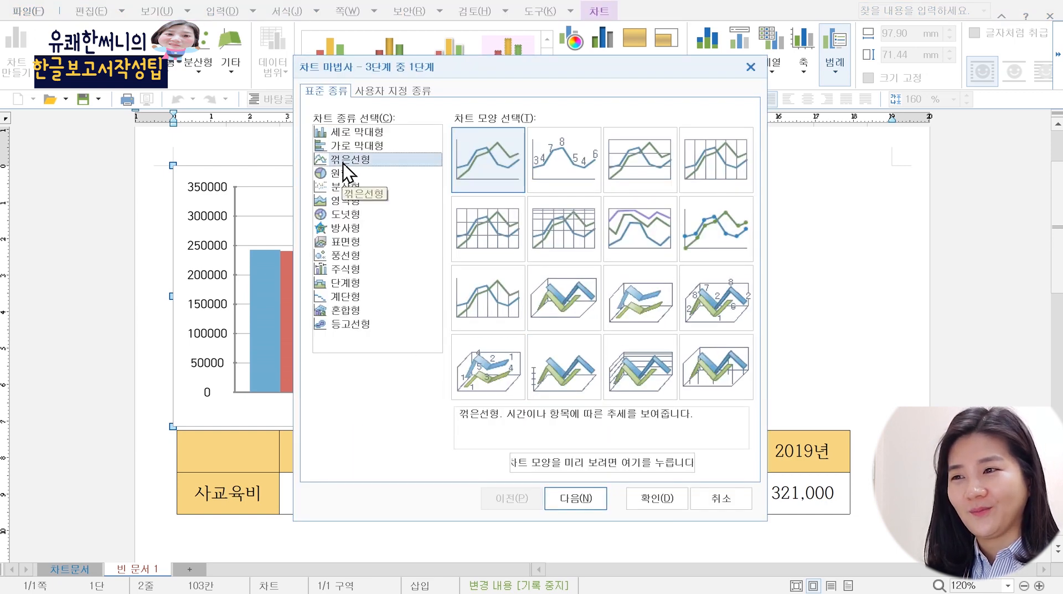
left_click(551, 161)
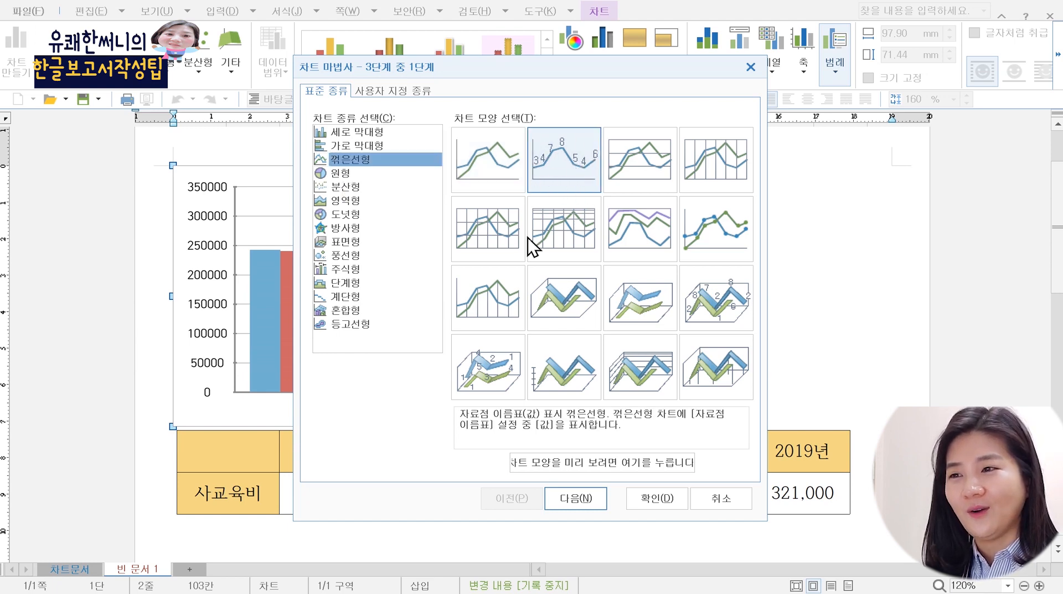
Step: In the wizard's second stage, preview the column direction (열) and set the data direction back to rows (행)
left_click(568, 499)
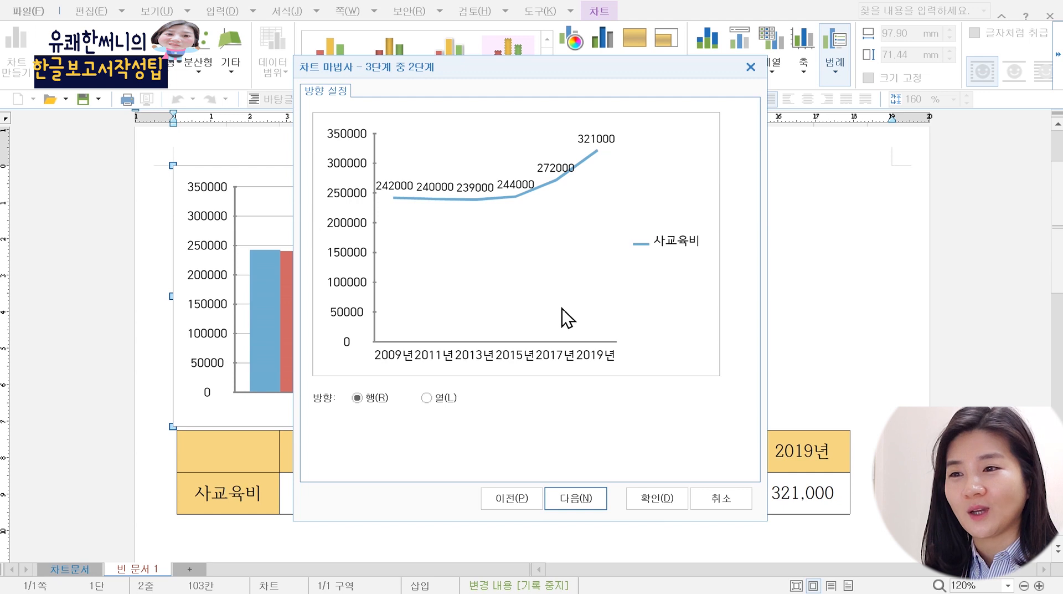
left_click(437, 399)
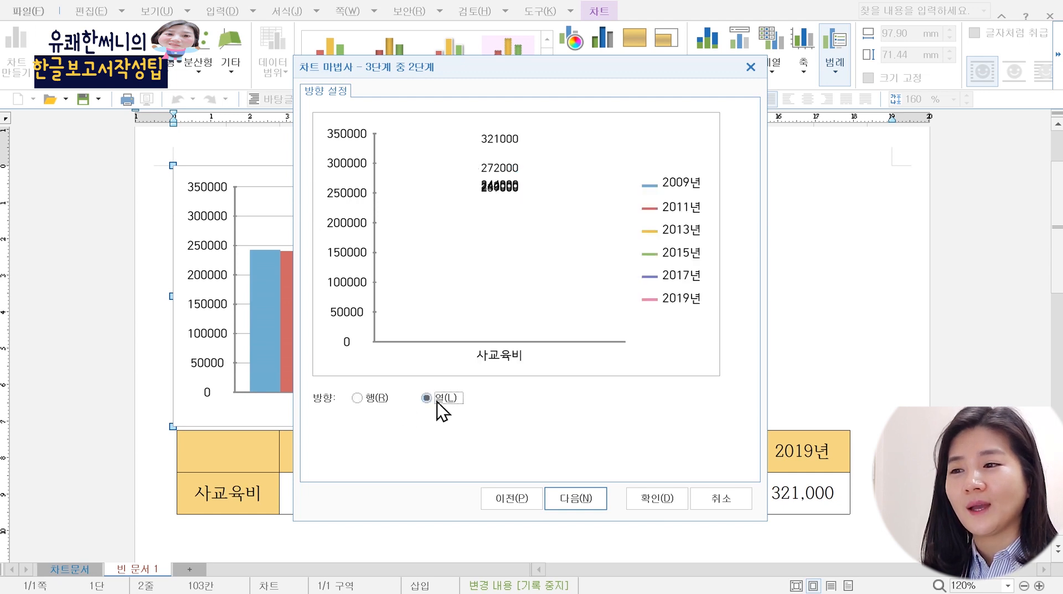
left_click(380, 400)
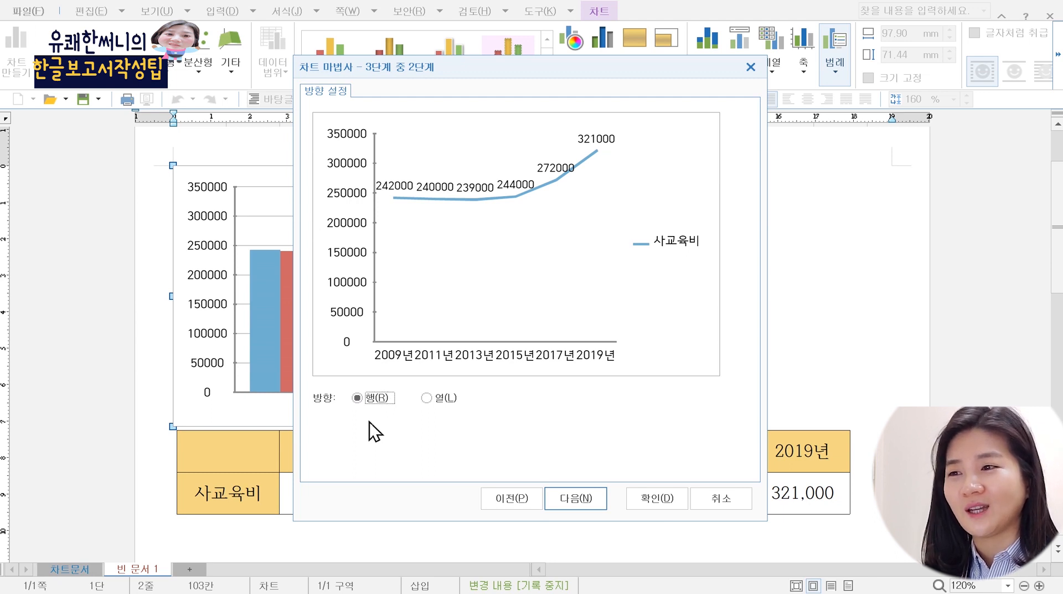
Step: In the wizard's final stage, enter the chart title 1인당 사교육비 평균 and turn off the Y value axis
left_click(591, 504)
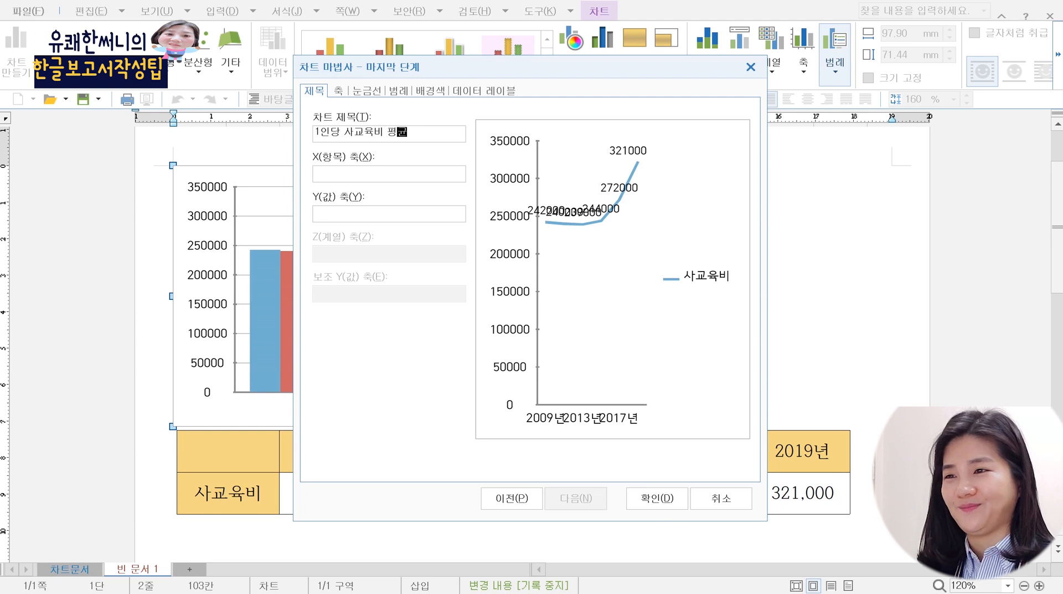
left_click(338, 91)
left_click(321, 162)
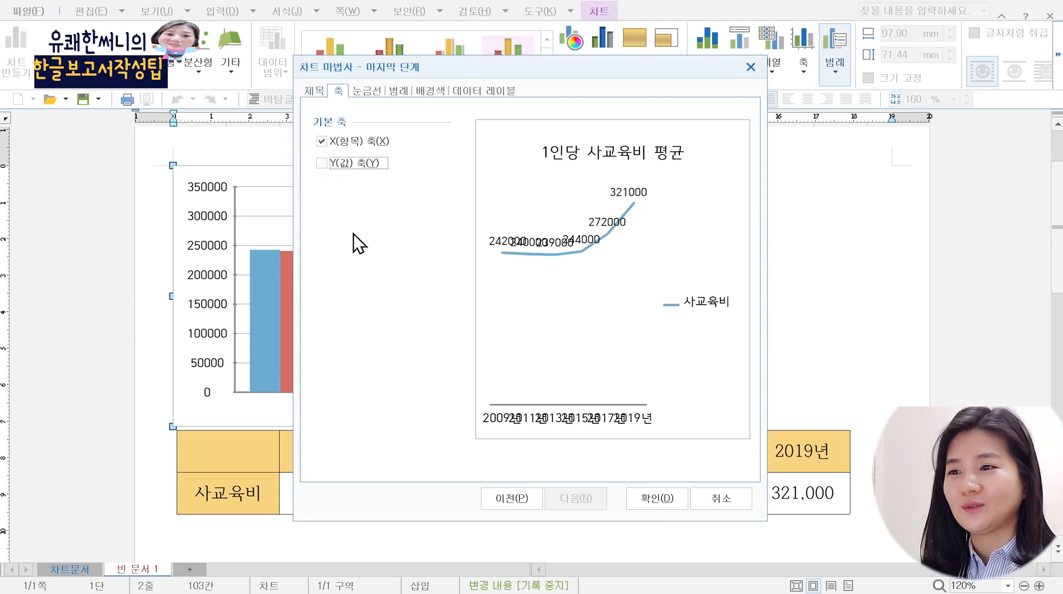
Step: Turn off the legend, check the gridline and data label options, and finish the chart wizard
left_click(373, 95)
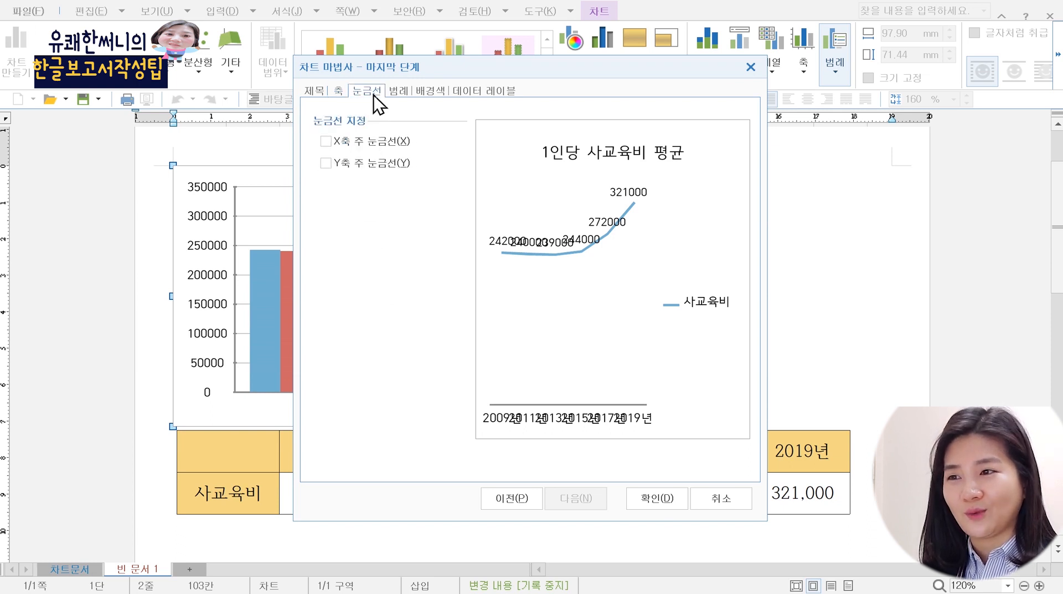
left_click(397, 92)
left_click(355, 119)
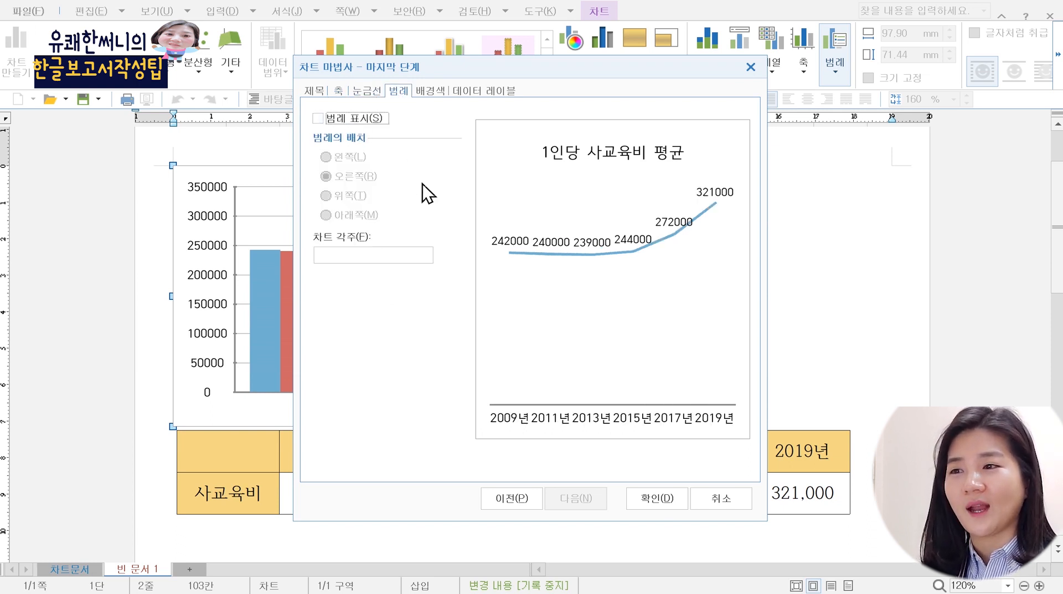
left_click(475, 91)
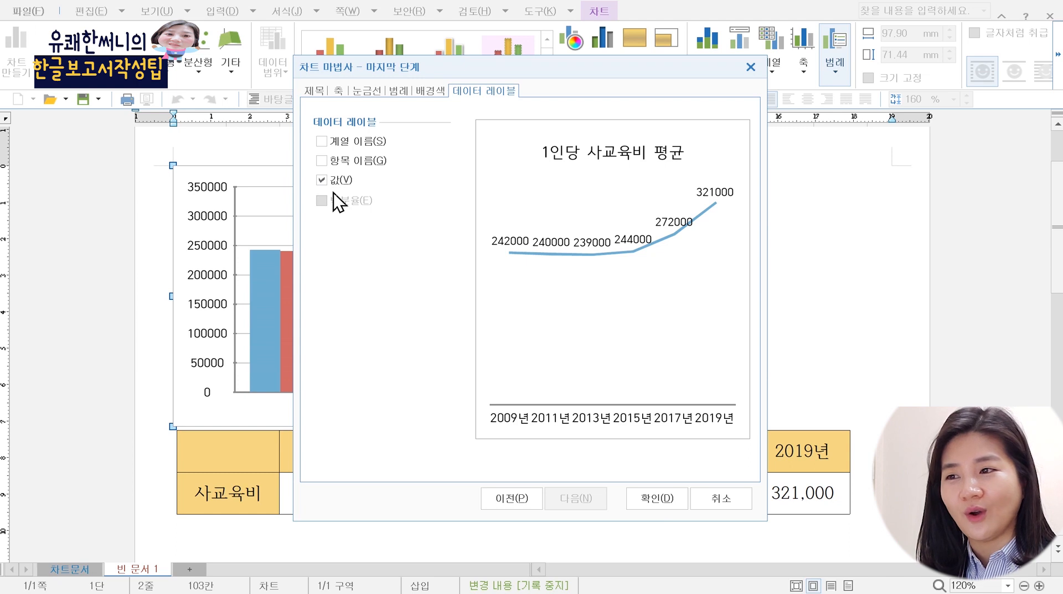
left_click(664, 504)
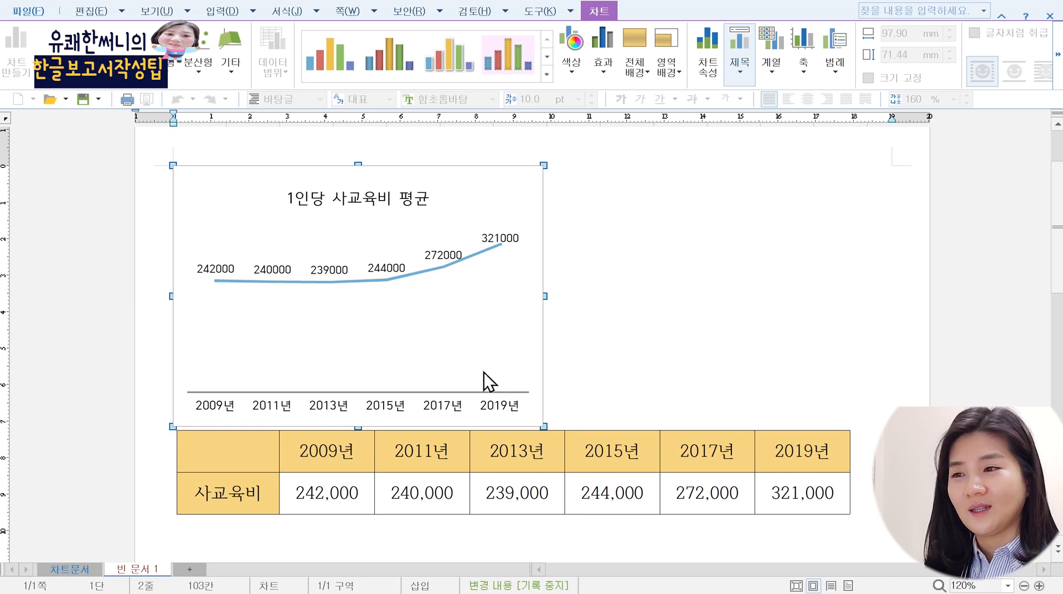
Step: Enlarge the line chart to about 178 mm wide and 98 mm high
left_click(651, 242)
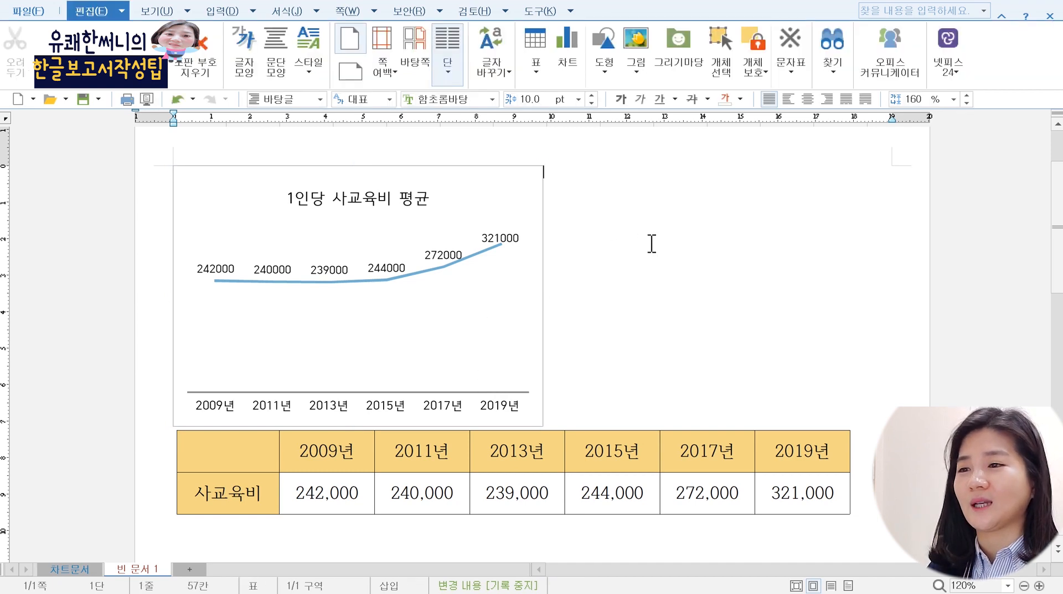
left_click(487, 257)
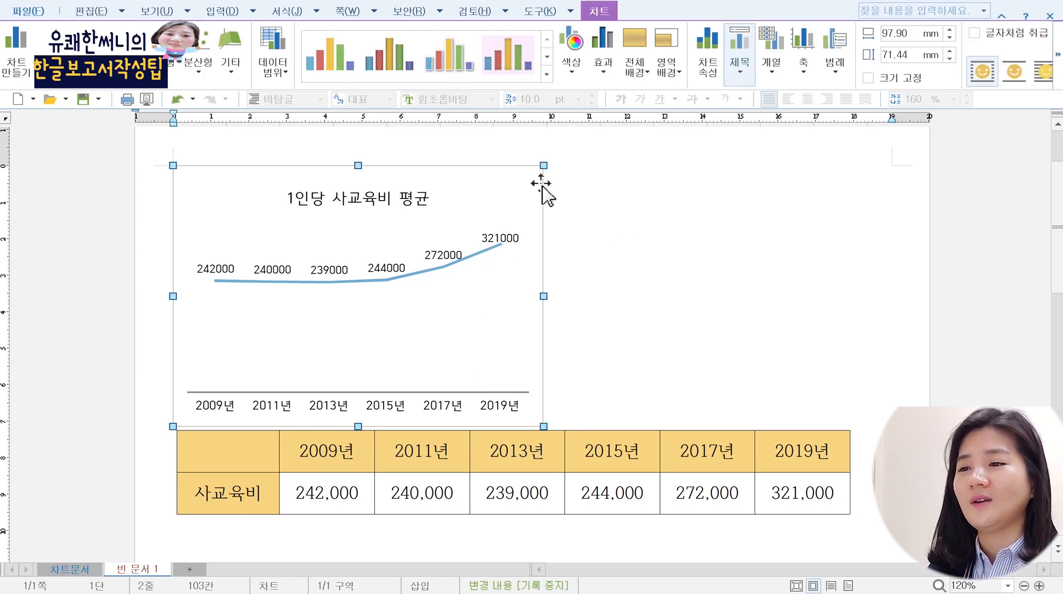
left_click_drag(544, 426, 847, 523)
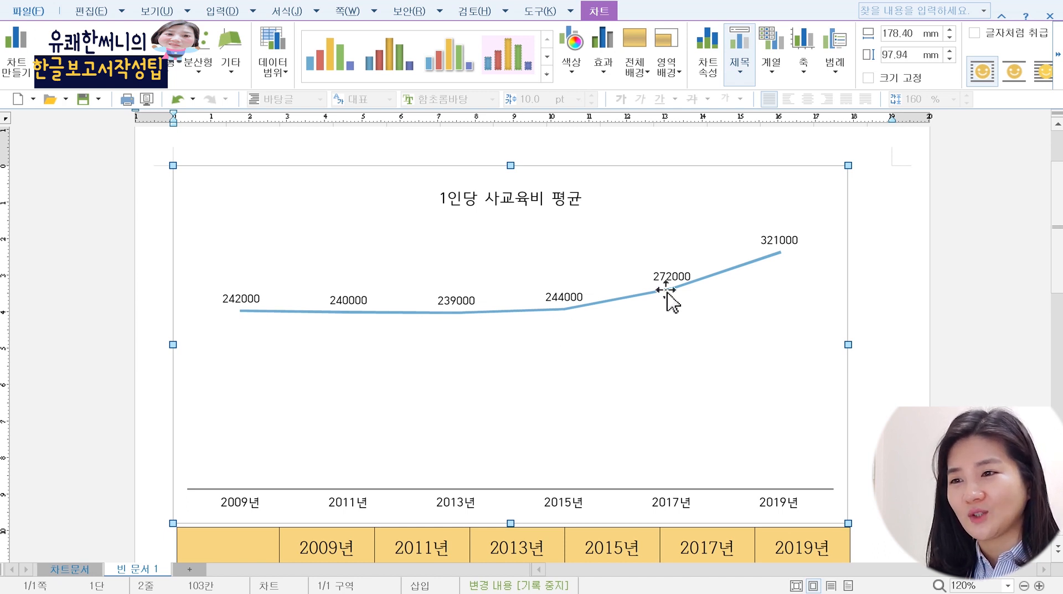
Step: Open the series format (계열 모양) of the chart's blue line and turn on marker display (표식 보임)
left_click(416, 313)
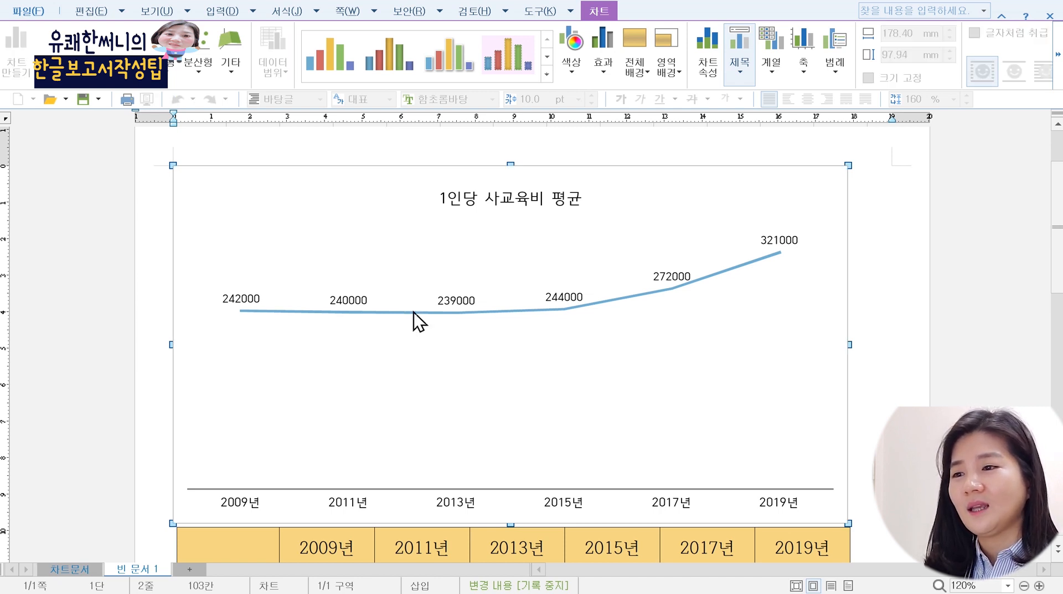
right_click(476, 315)
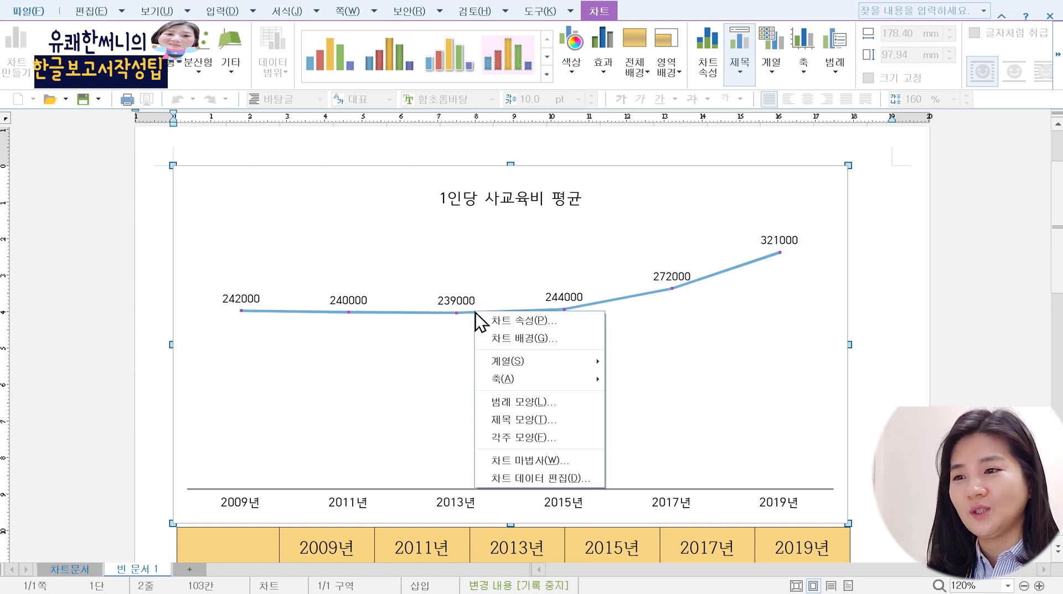
mouse_move(539, 361)
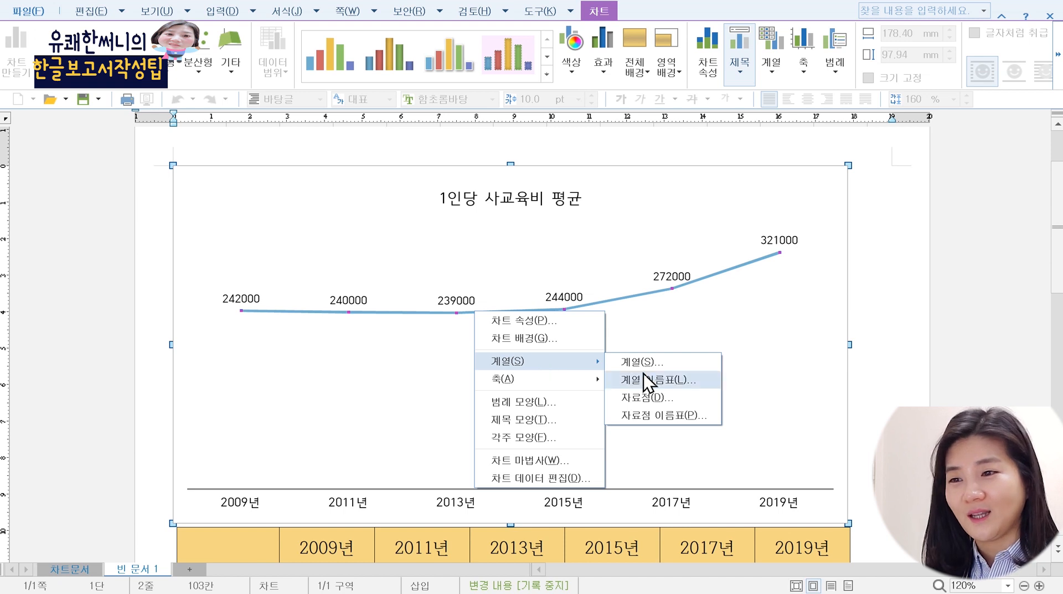
left_click(658, 362)
left_click(622, 284)
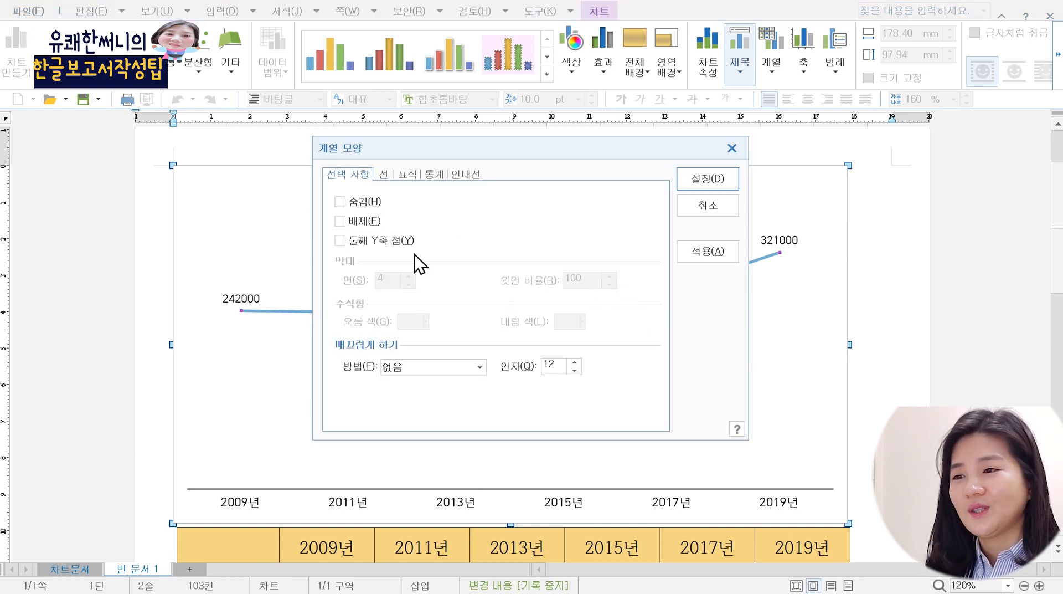
left_click(408, 174)
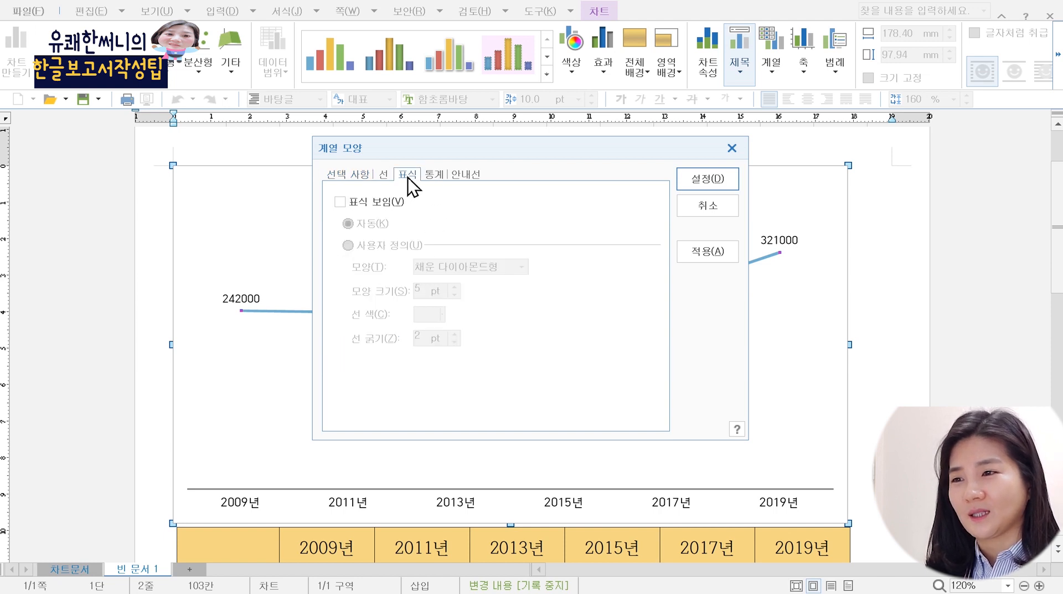
left_click(340, 202)
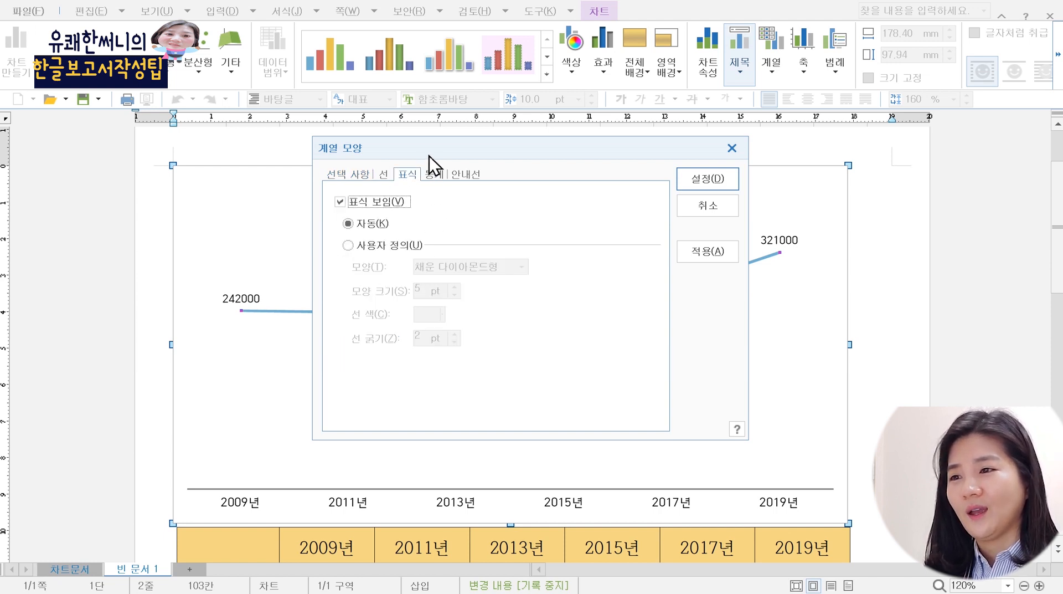
left_click_drag(427, 161, 530, 360)
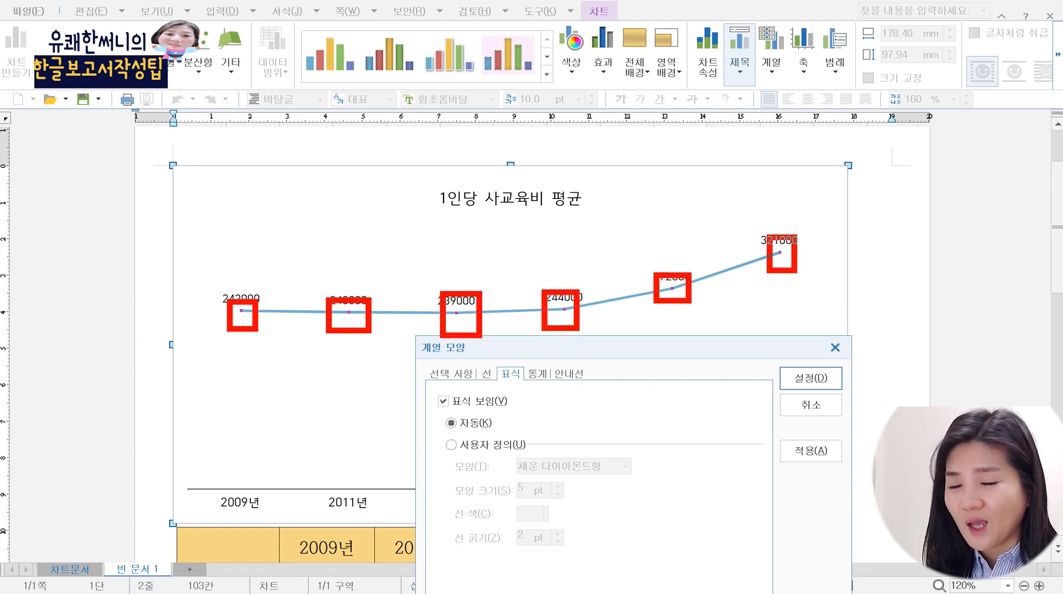
key("Escape")
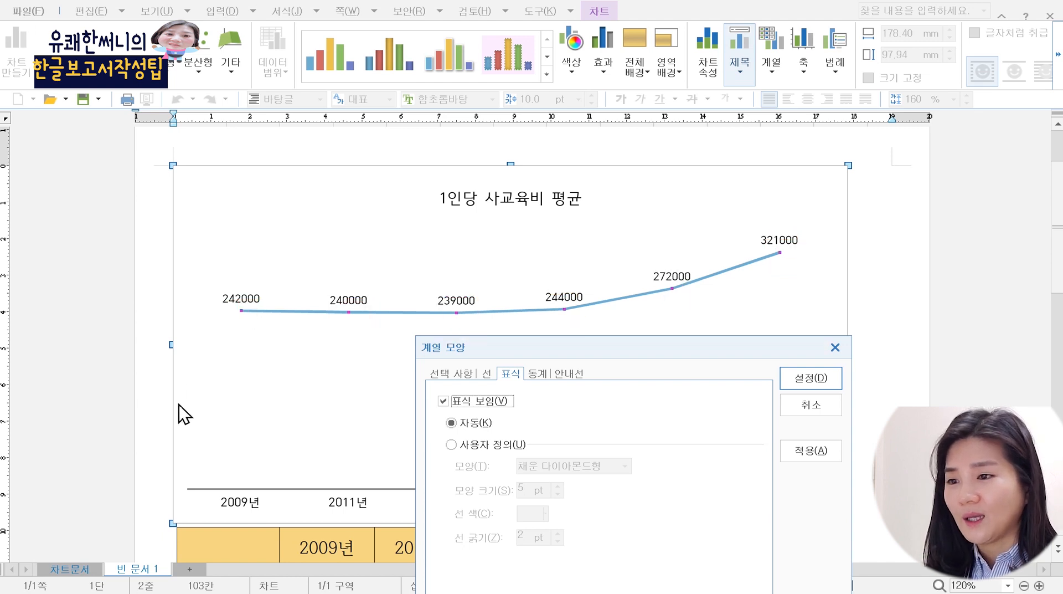
left_click_drag(571, 349, 581, 309)
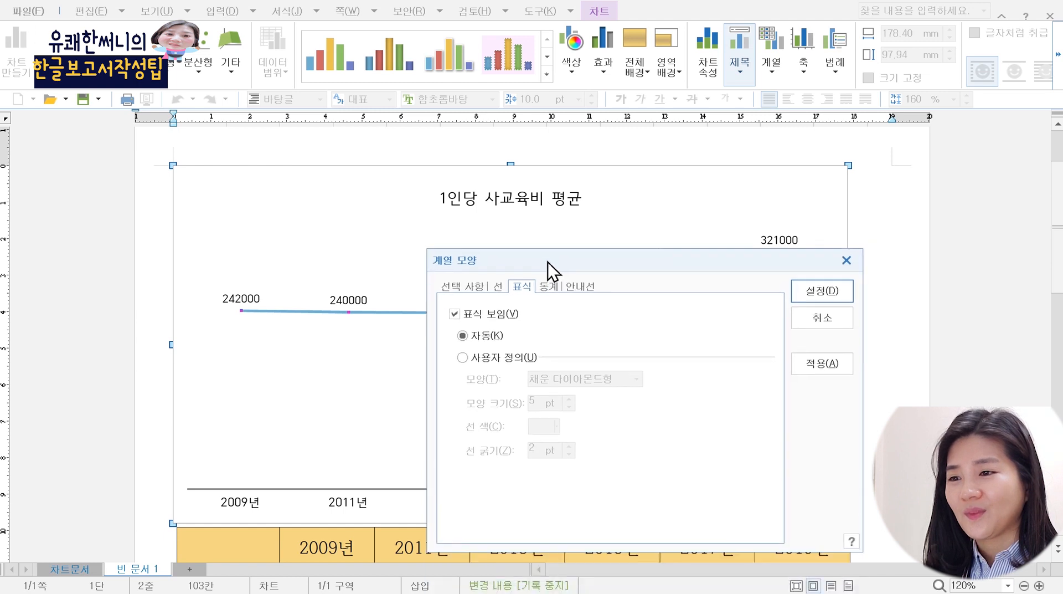
left_click_drag(546, 307, 536, 195)
Step: Give the line series custom markers: filled diamond (채운 다이아몬드형), size 9 pt, red line colour, and apply them
left_click(482, 293)
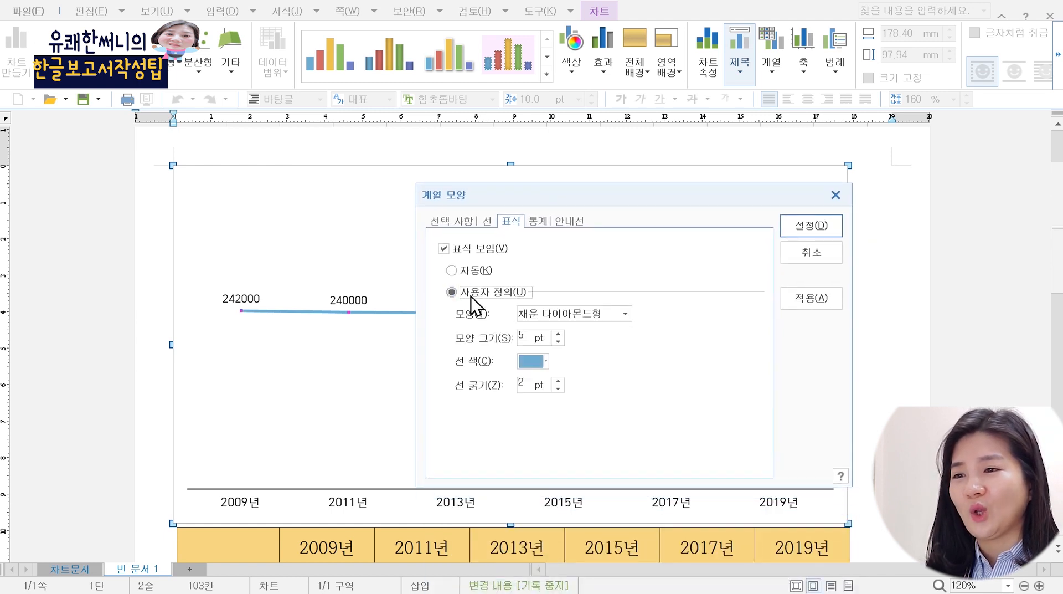
left_click(579, 315)
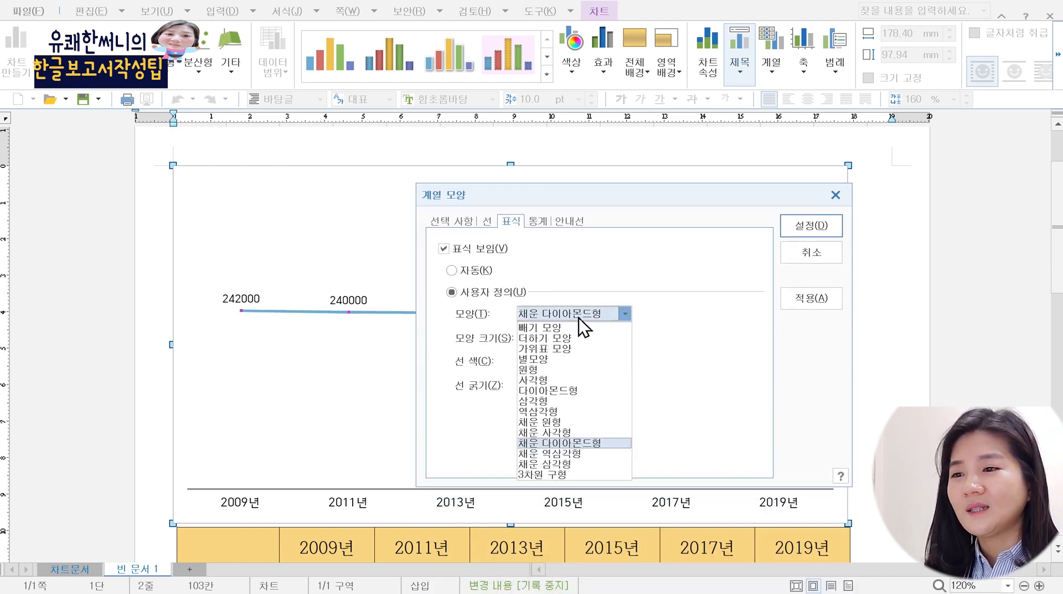
left_click(609, 443)
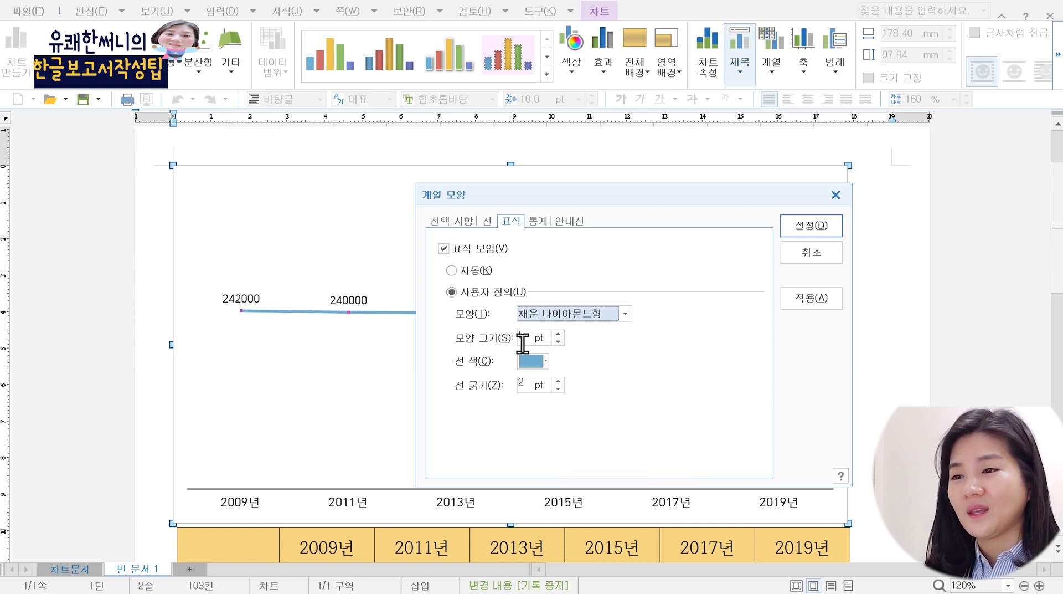
double_click(558, 333)
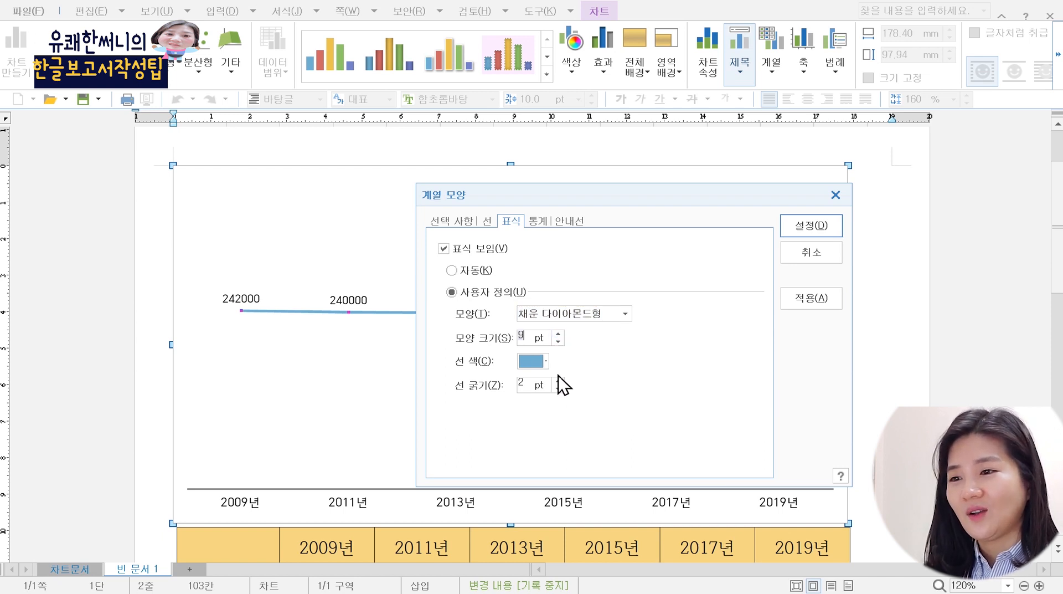
left_click(545, 363)
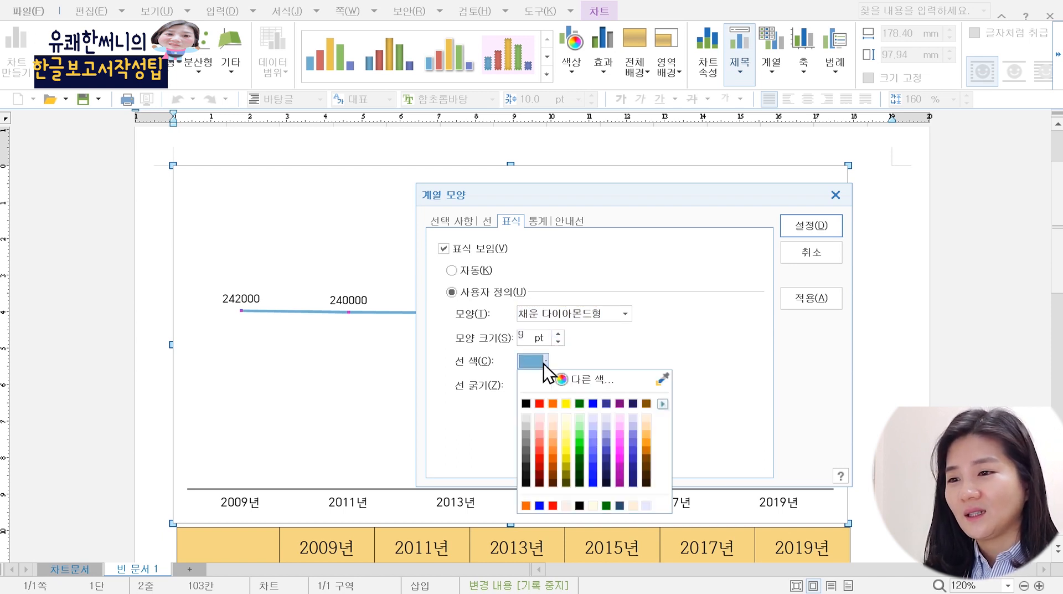
left_click(539, 403)
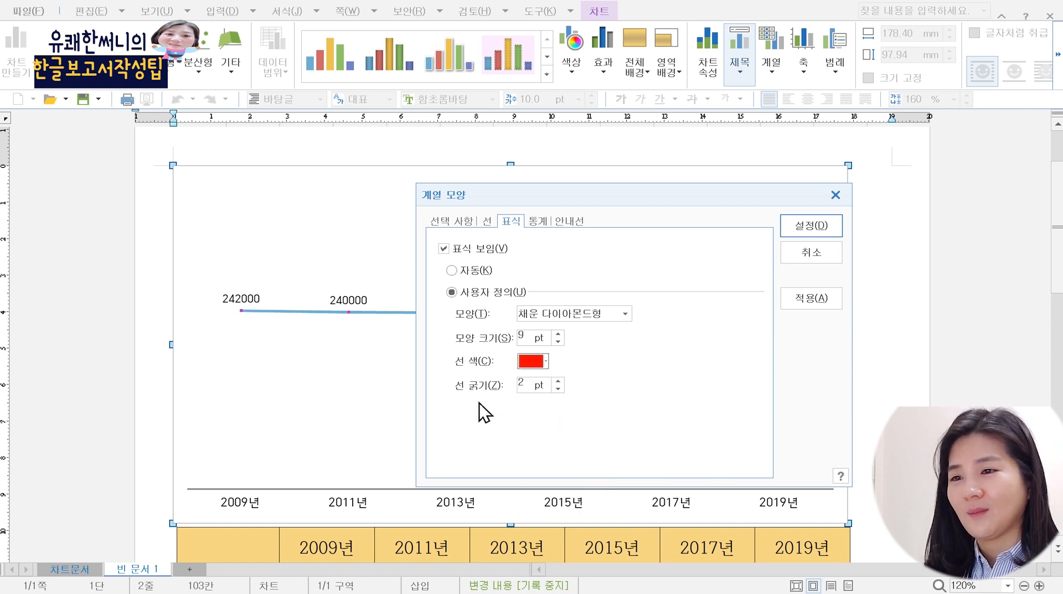
left_click(807, 228)
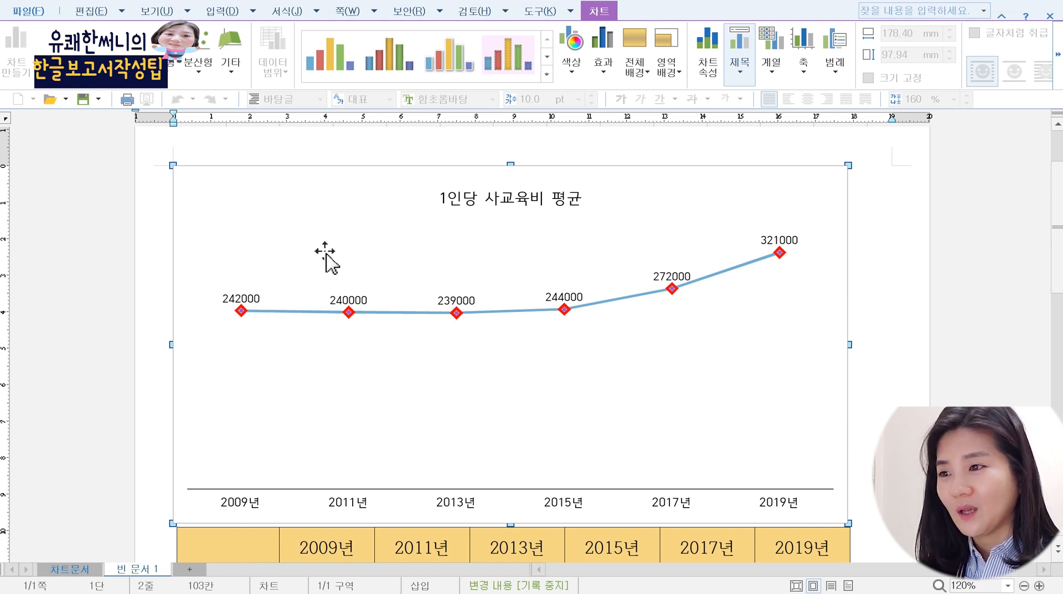
Step: Apply the #,##0 value format to the 2009년 data label
left_click(247, 299)
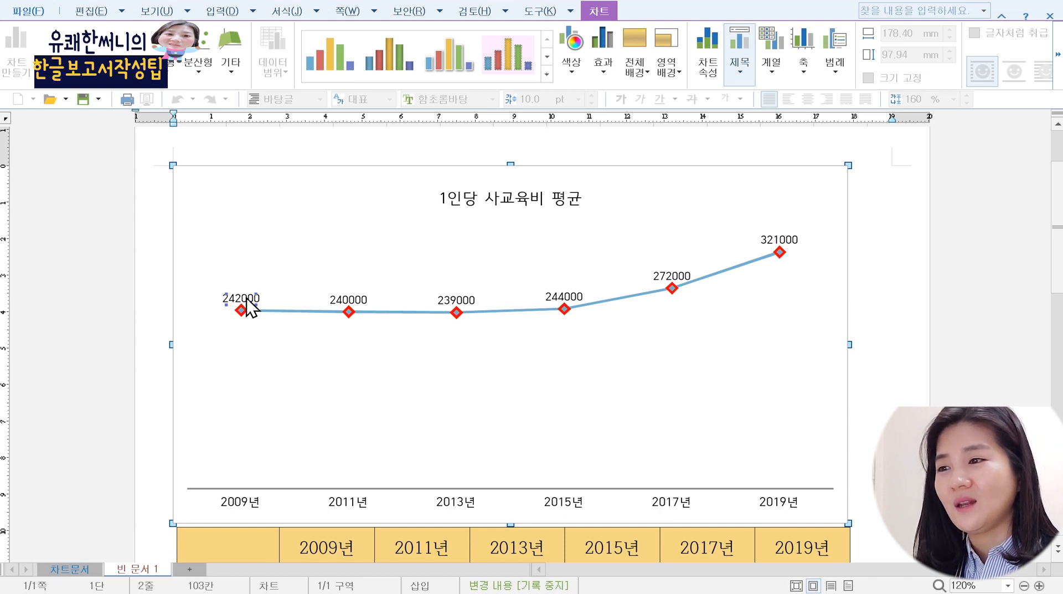
double_click(247, 299)
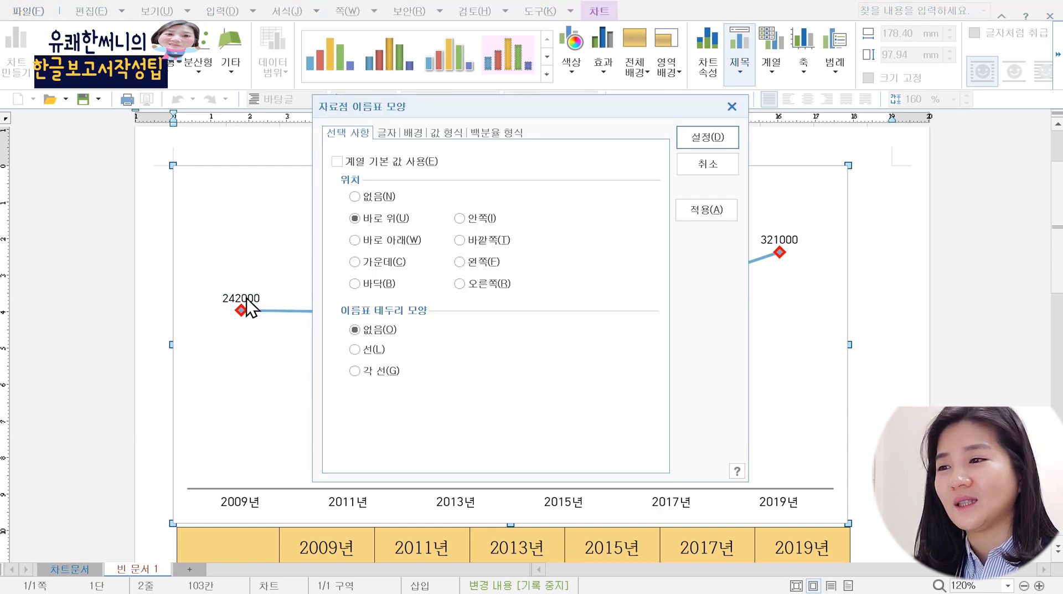
left_click(454, 133)
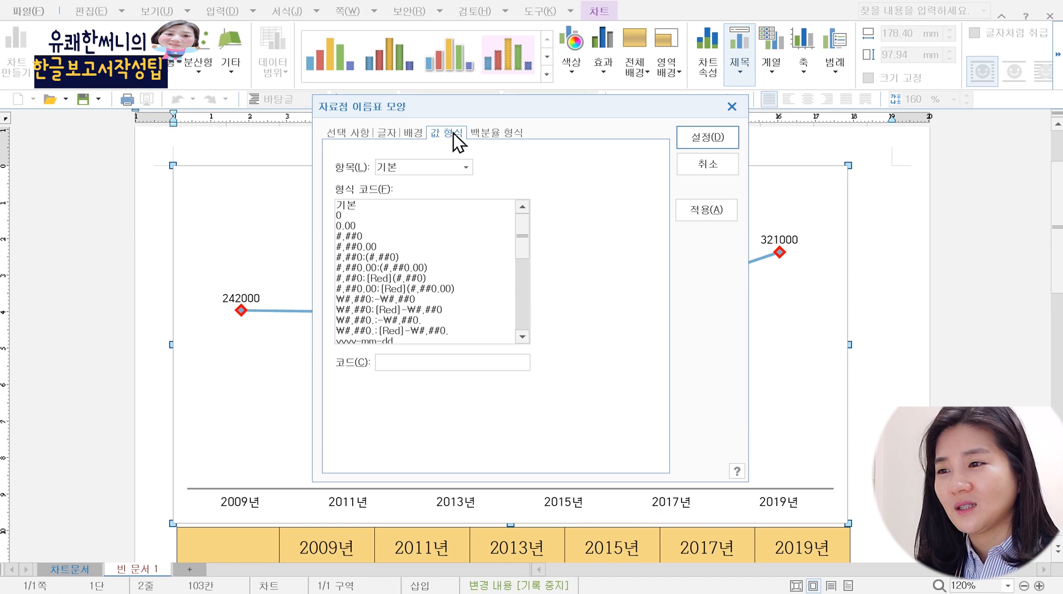
left_click(357, 236)
left_click(702, 141)
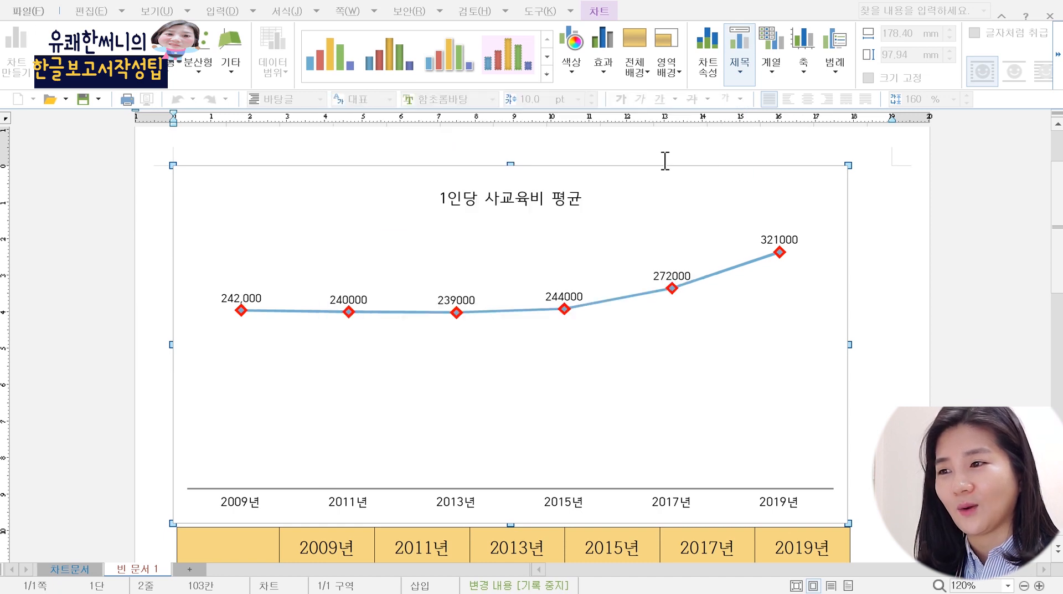
Step: Apply the #,##0 value format to the 2011년 and 2013년 data labels
double_click(348, 300)
left_click(447, 133)
left_click(357, 236)
left_click(703, 141)
double_click(456, 299)
left_click(447, 132)
left_click(357, 236)
left_click(703, 140)
Step: Apply the #,##0 value format to the 2015년 and 2017년 data labels
double_click(564, 297)
left_click(446, 133)
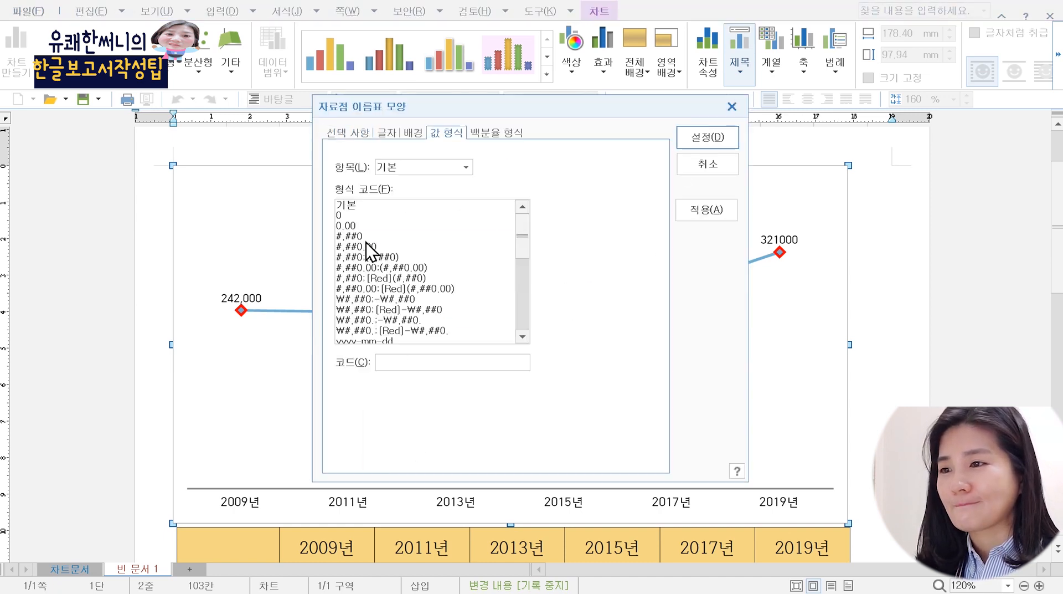
left_click(363, 236)
left_click(702, 141)
double_click(671, 276)
Step: Apply the #,##0 value format to the 2019년 data label
double_click(770, 240)
left_click(703, 161)
double_click(773, 240)
left_click(446, 133)
left_click(357, 236)
left_click(702, 140)
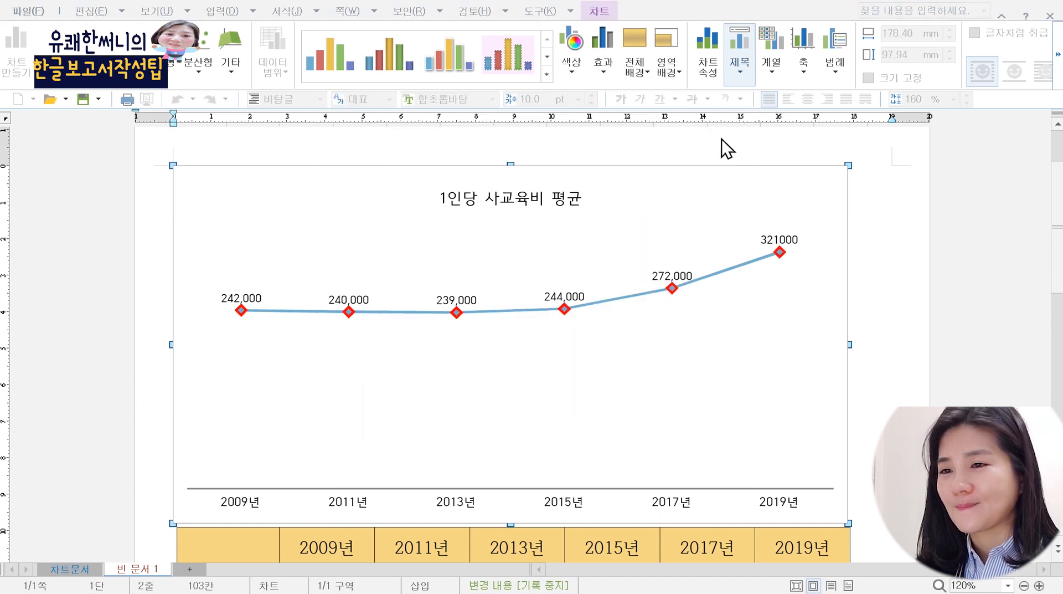
left_click(576, 342)
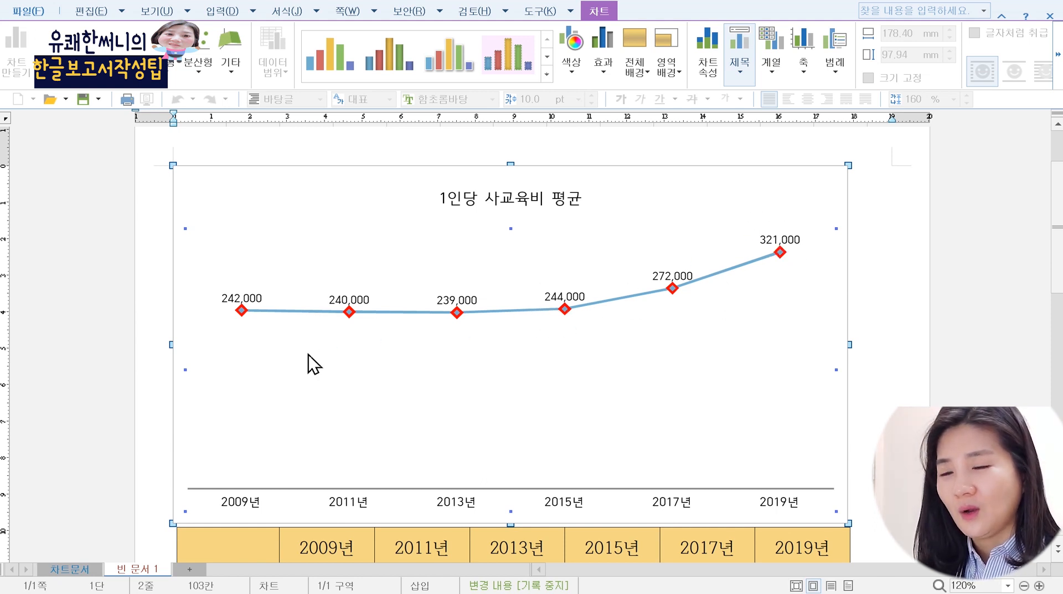
Step: Look at the shaded area under the line in the 차트문서 sample chart, and return to 빈 문서 1
left_click(81, 570)
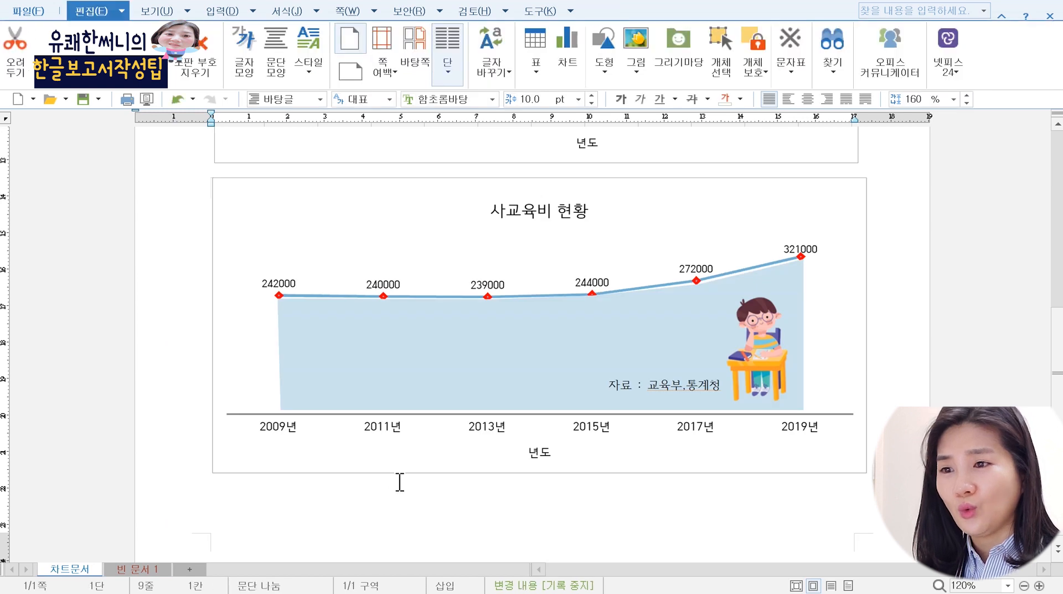
left_click(352, 348)
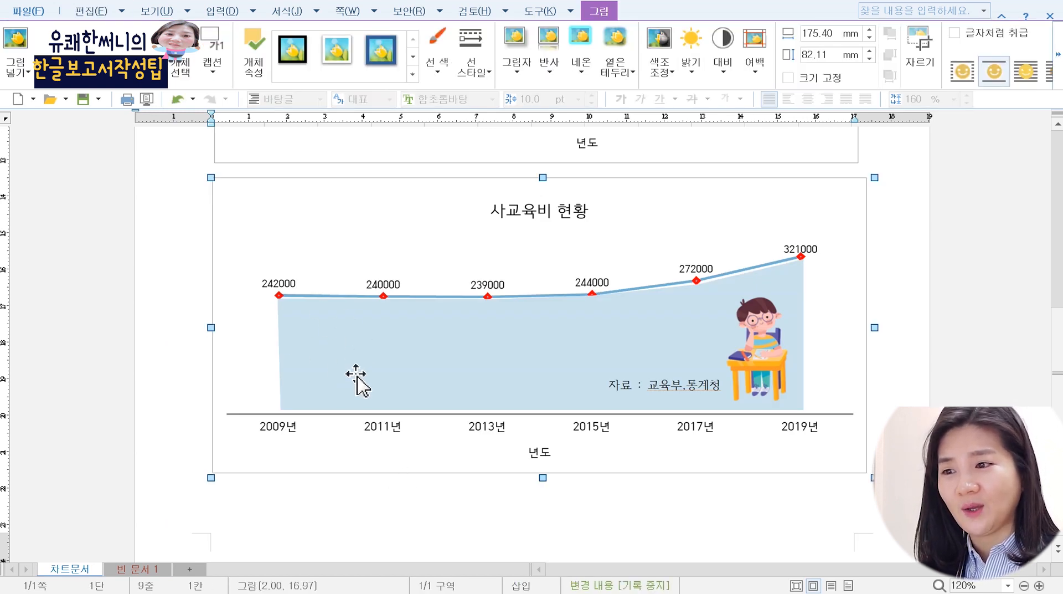
left_click(147, 570)
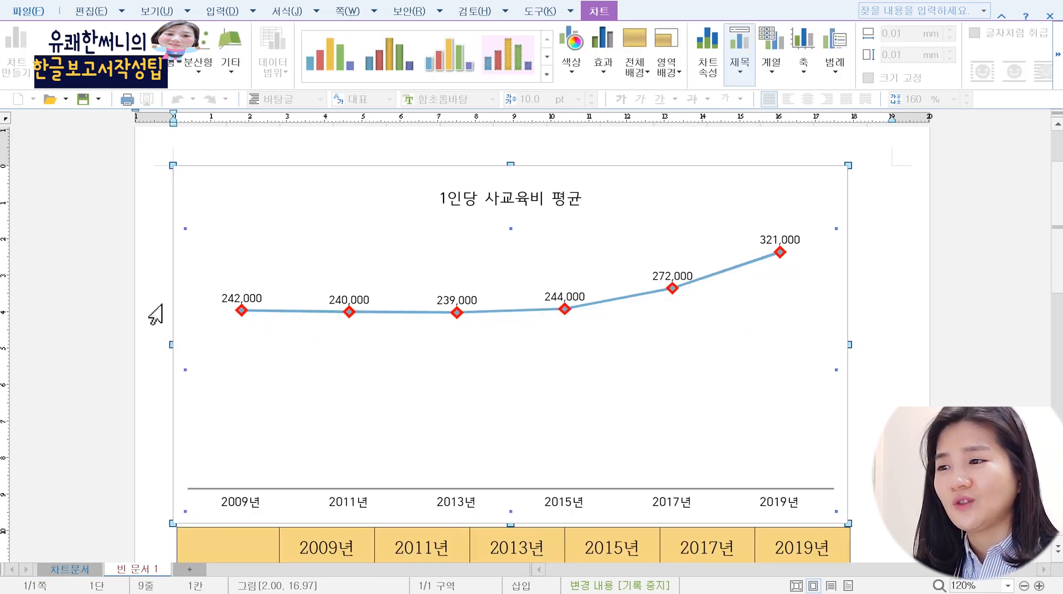
Step: Draw a closed polygon about 147 mm wide and 62 mm high, following the chart line just beneath it down to the X axis
left_click(224, 17)
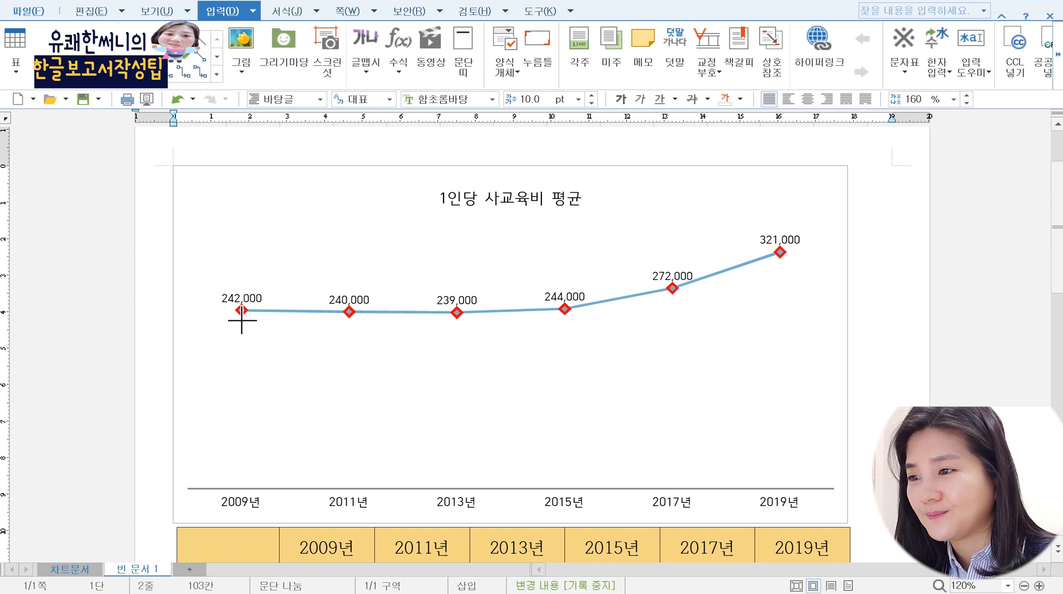
left_click_drag(240, 320, 352, 320)
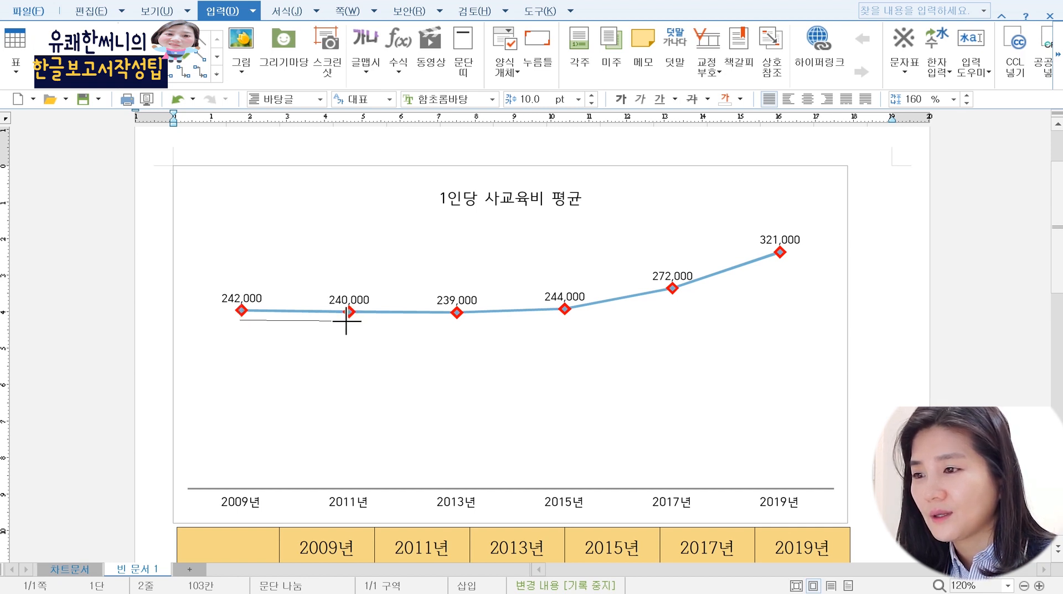
mouse_move(349, 321)
left_mouse_down()
mouse_move(565, 323)
mouse_move(754, 282)
mouse_move(785, 262)
mouse_move(784, 490)
left_mouse_up()
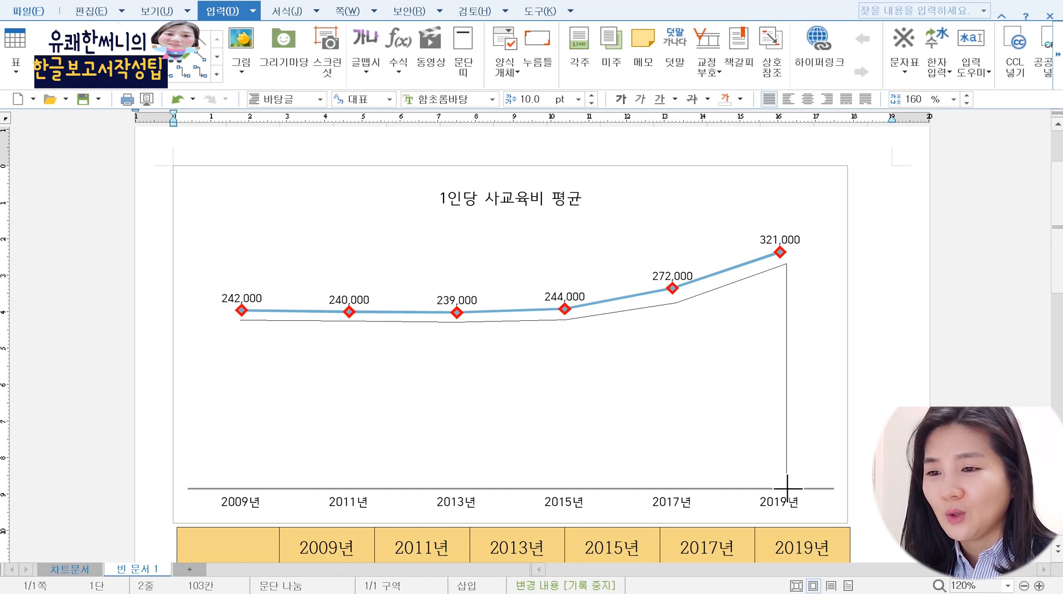
left_click(785, 487)
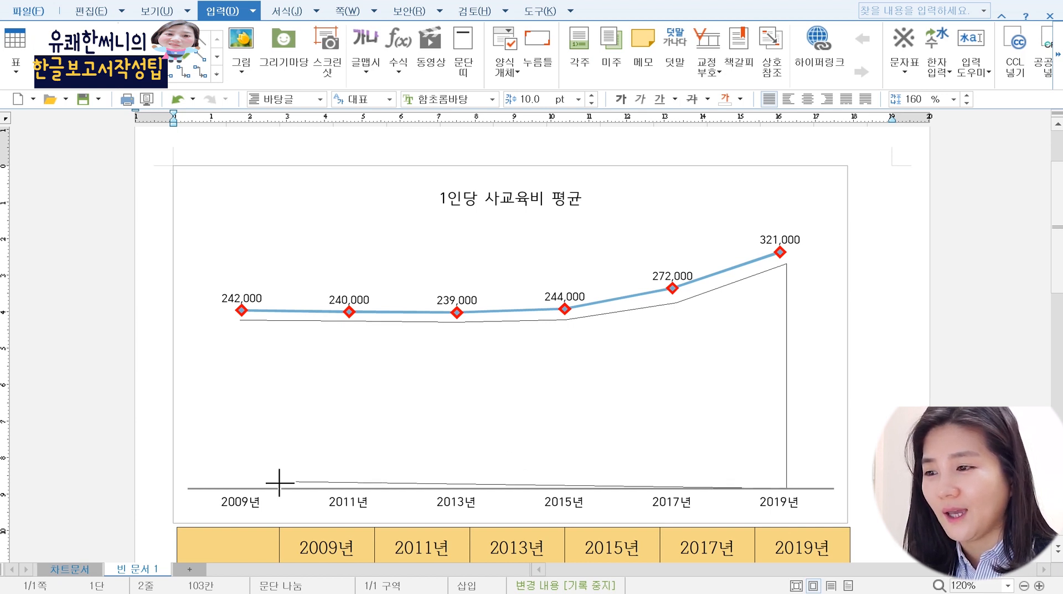
left_click(232, 488)
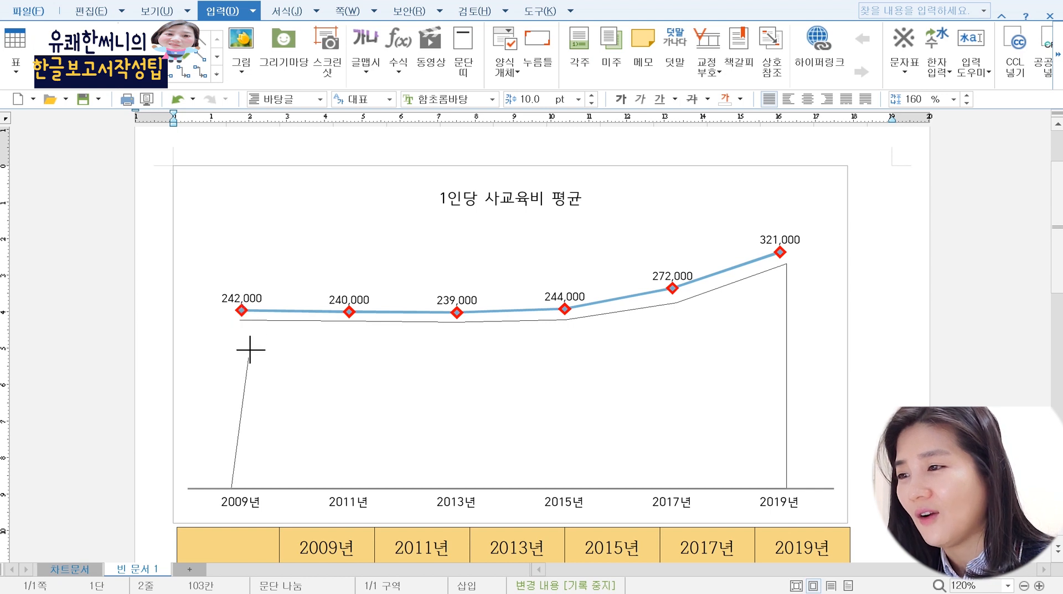
double_click(239, 320)
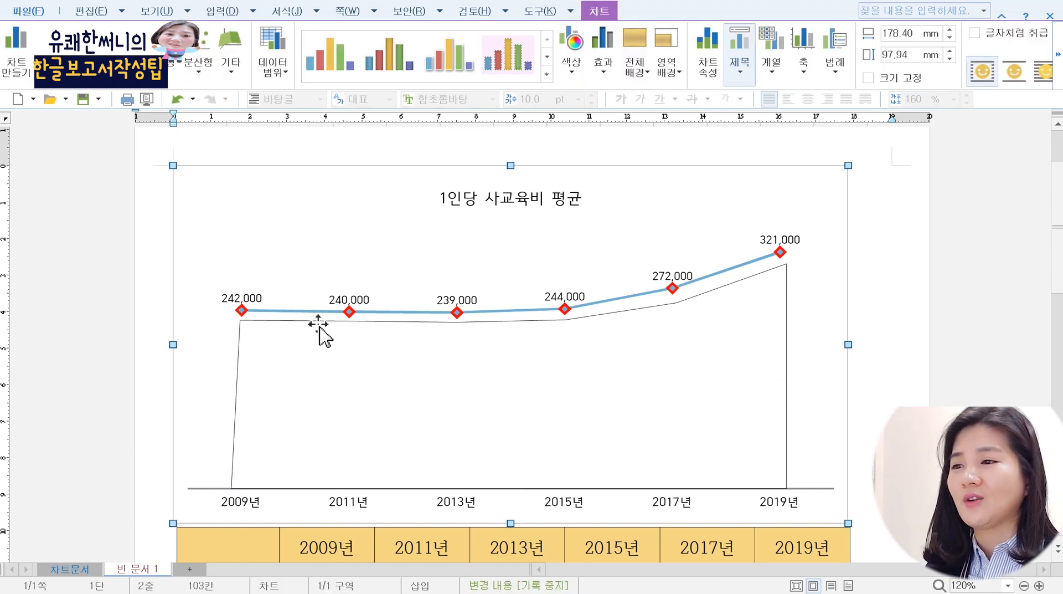
Step: Fill the polygon under the chart line with the same blue as the line
left_click(277, 321)
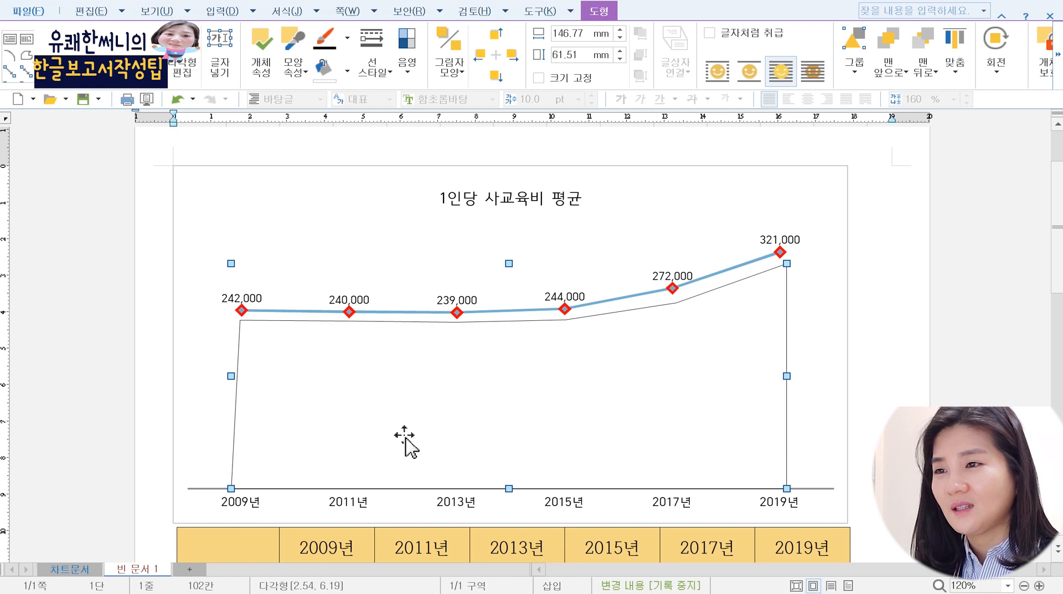
double_click(411, 417)
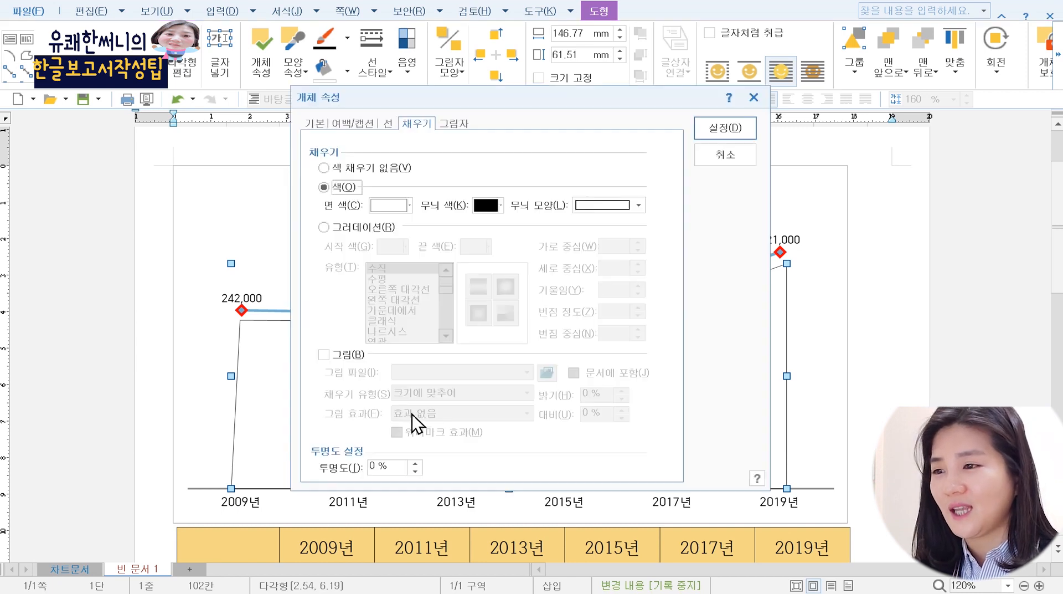
mouse_move(453, 106)
left_mouse_down()
mouse_move(462, 88)
mouse_move(442, 111)
mouse_move(453, 133)
mouse_move(461, 126)
left_mouse_up()
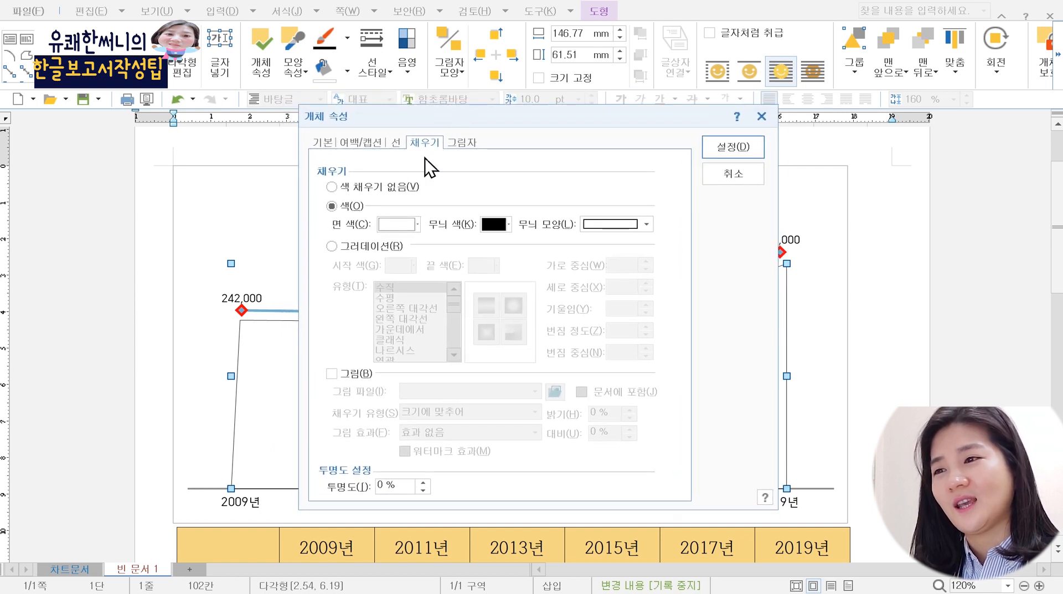
left_click(396, 226)
left_click(401, 367)
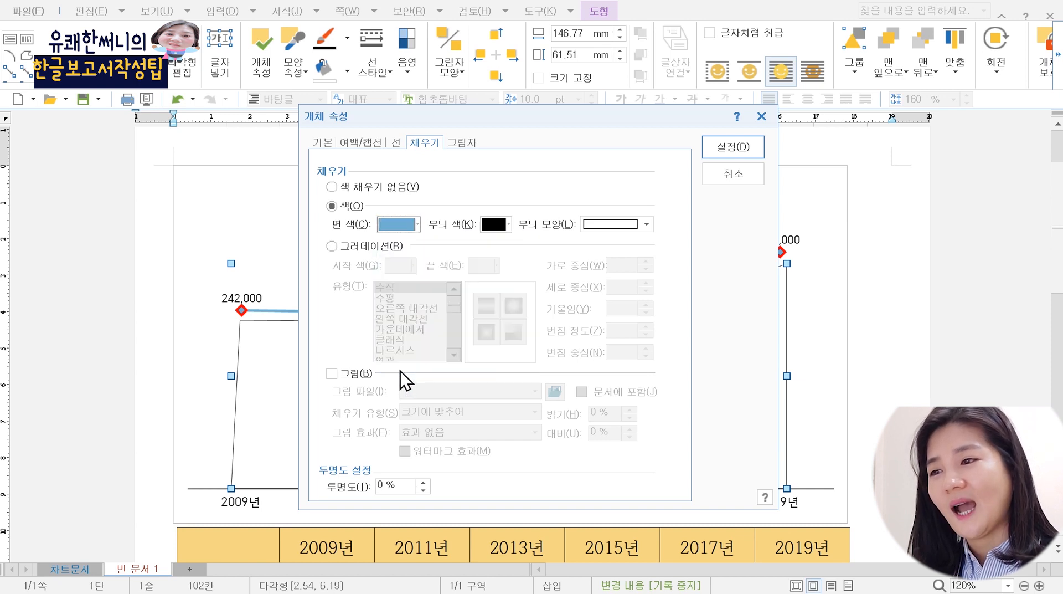
Step: Set the polygon's outline type to 선 없음 and apply the object properties
left_click(396, 144)
left_click(589, 188)
left_click(587, 198)
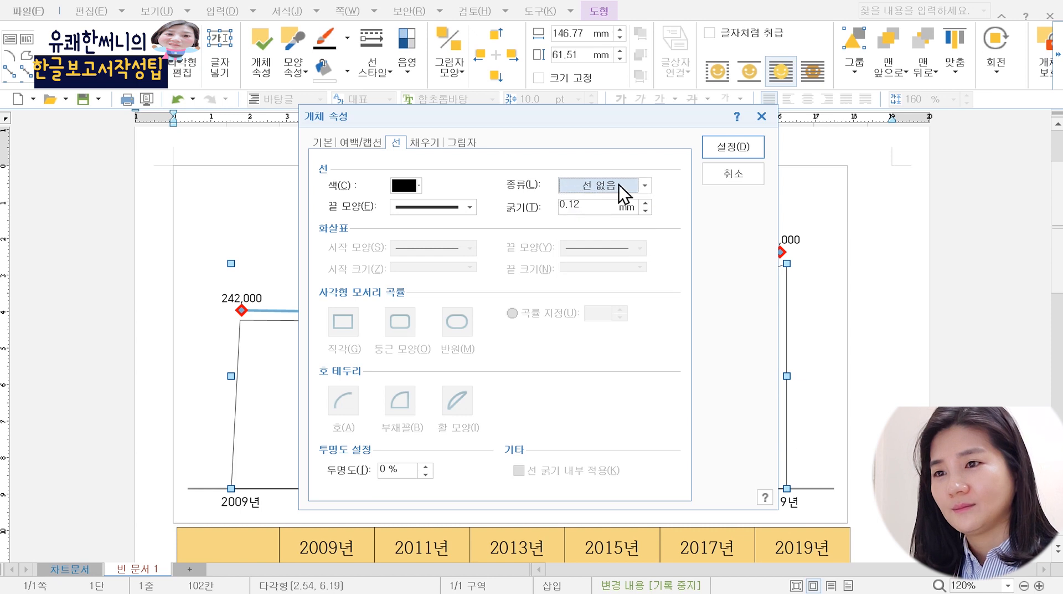
left_click(720, 147)
left_click(886, 356)
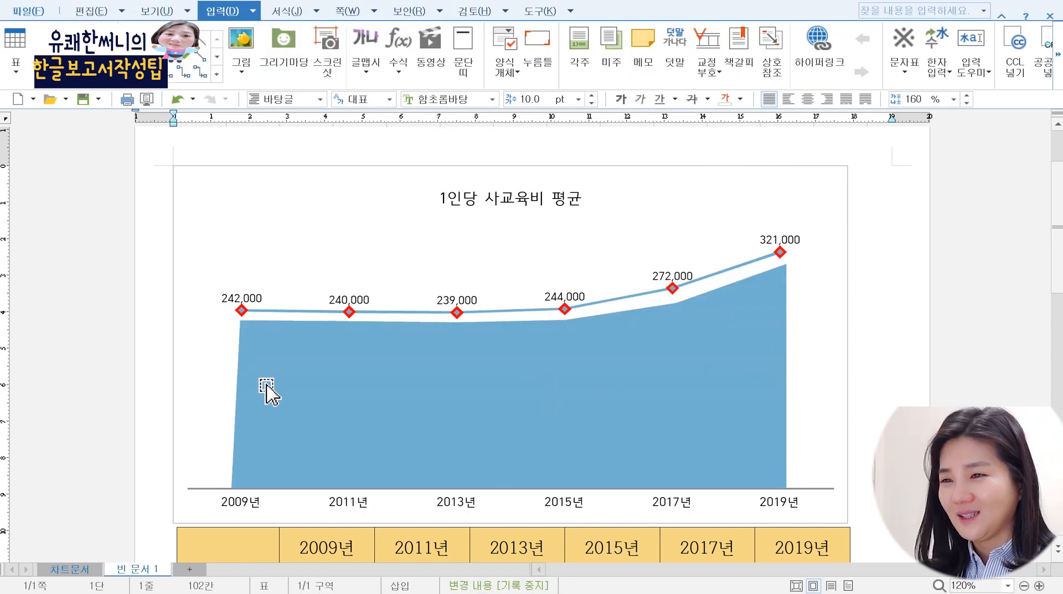
Step: Delete the blue polygon under the line and undo the deletion
left_click(406, 415)
key("Delete")
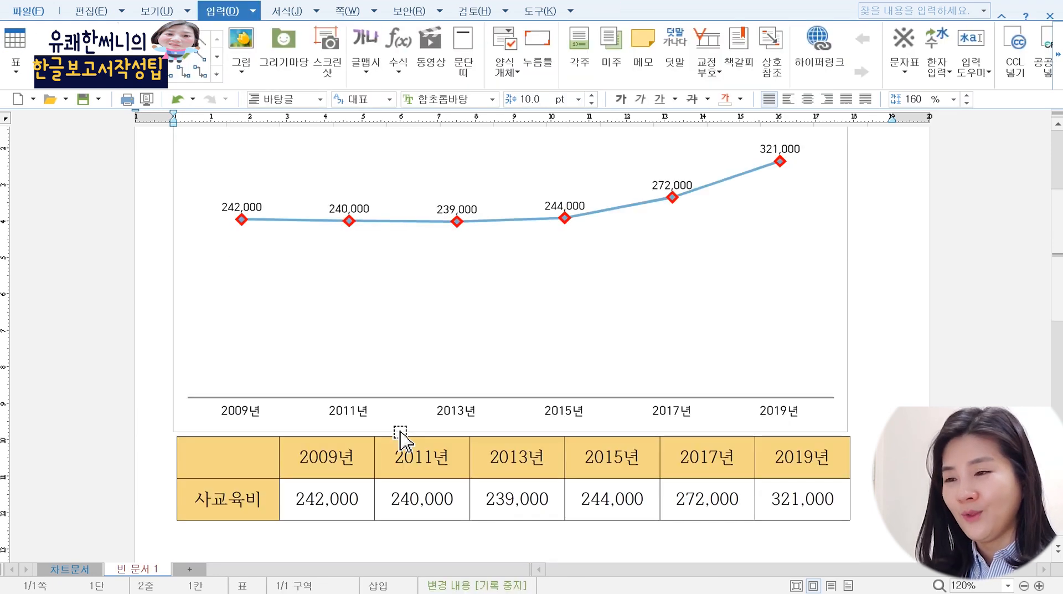
key("ctrl+z")
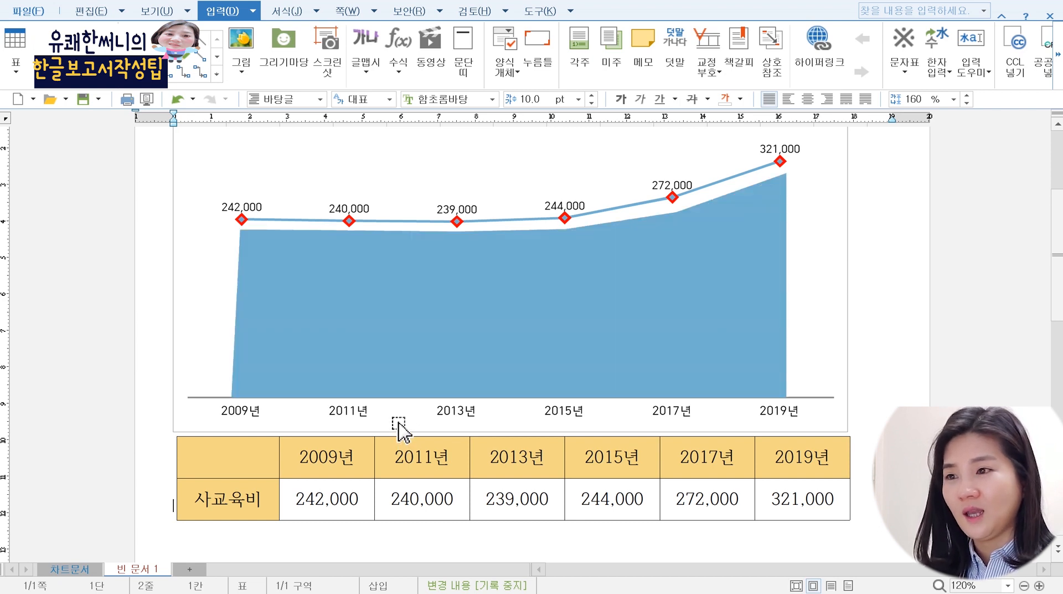
Step: Insert the striped right arrow from the 블록화살표 drawing collection beside the chart, about 32 mm wide and 12 mm high
scroll(399, 429, "up", 2)
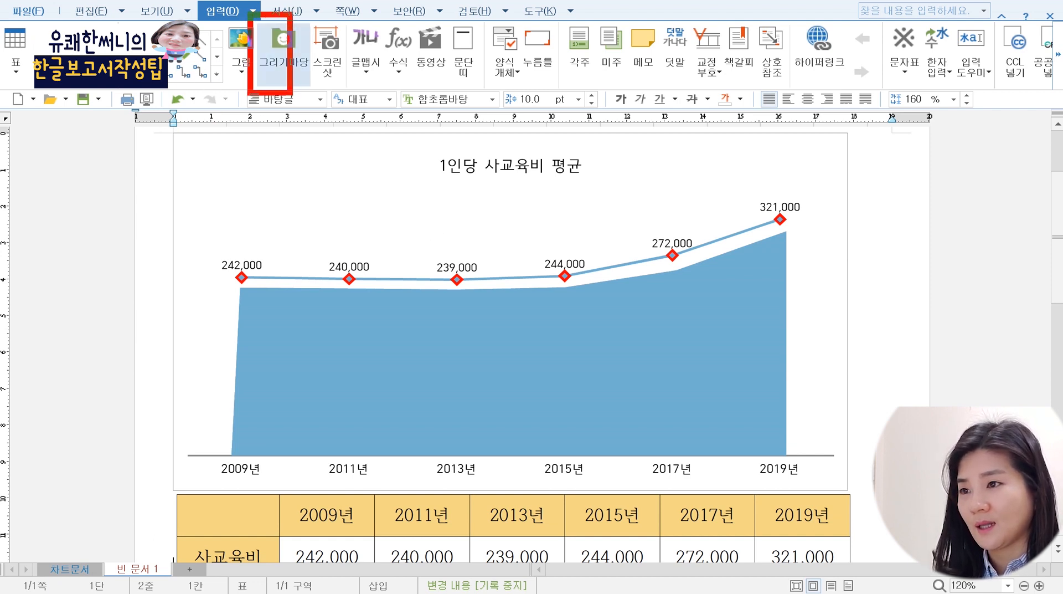
left_click(275, 65)
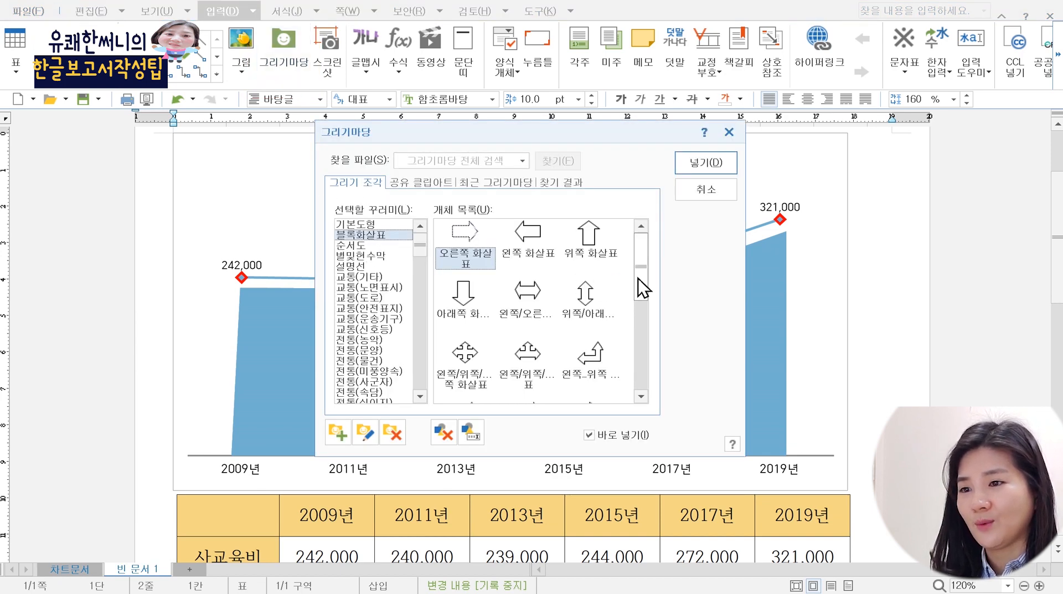
left_click_drag(640, 280, 639, 318)
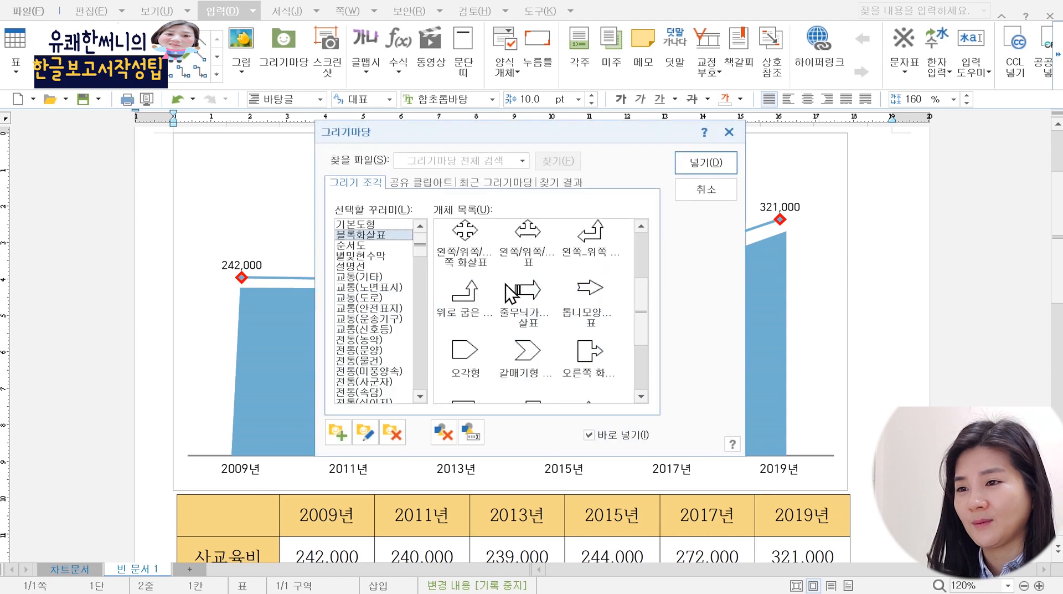
double_click(510, 290)
mouse_move(860, 369)
left_mouse_down()
mouse_move(930, 423)
mouse_move(915, 411)
left_mouse_up()
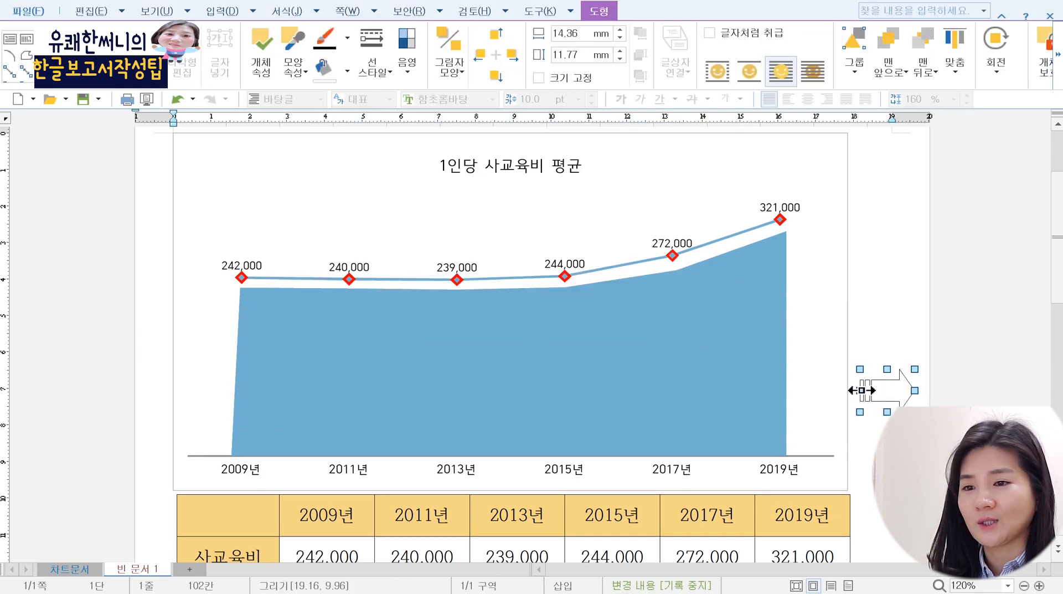
left_click_drag(860, 391, 792, 390)
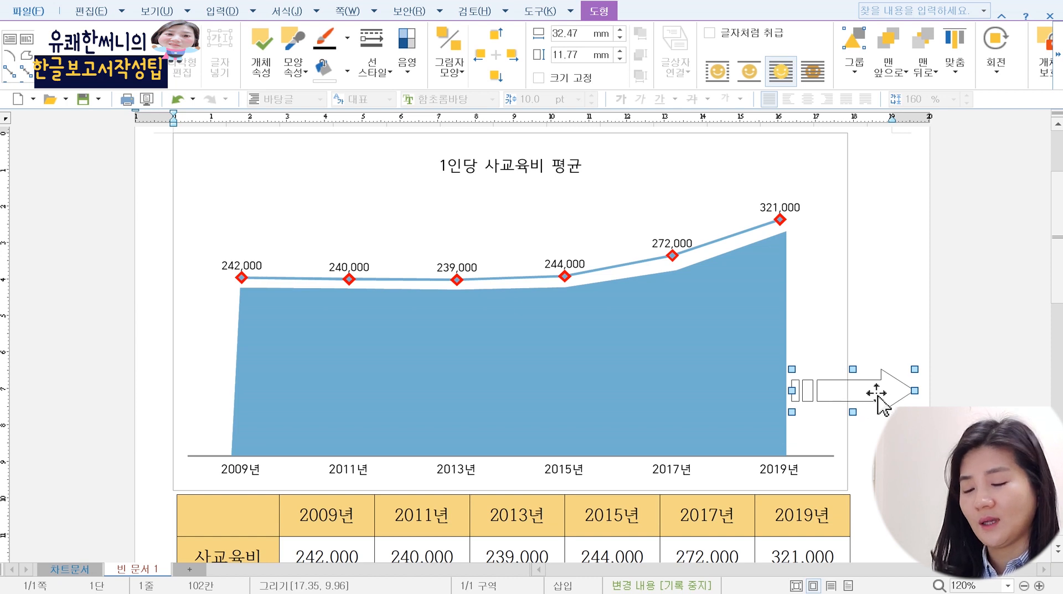
Step: Fill the striped arrow with solid orange and set its outline type to 선 없음
double_click(898, 395)
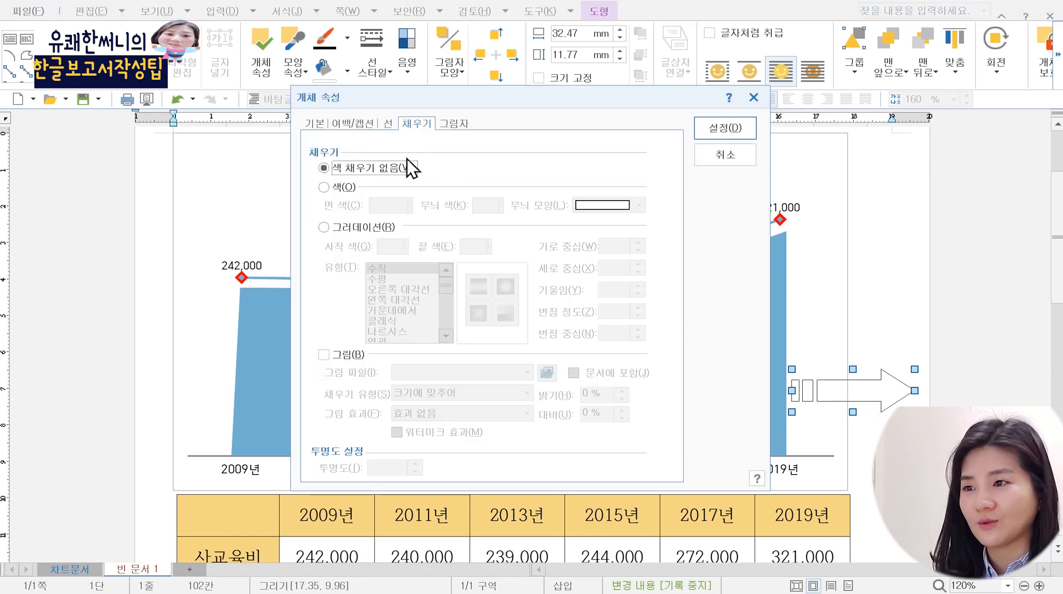
left_click(344, 188)
left_click(402, 206)
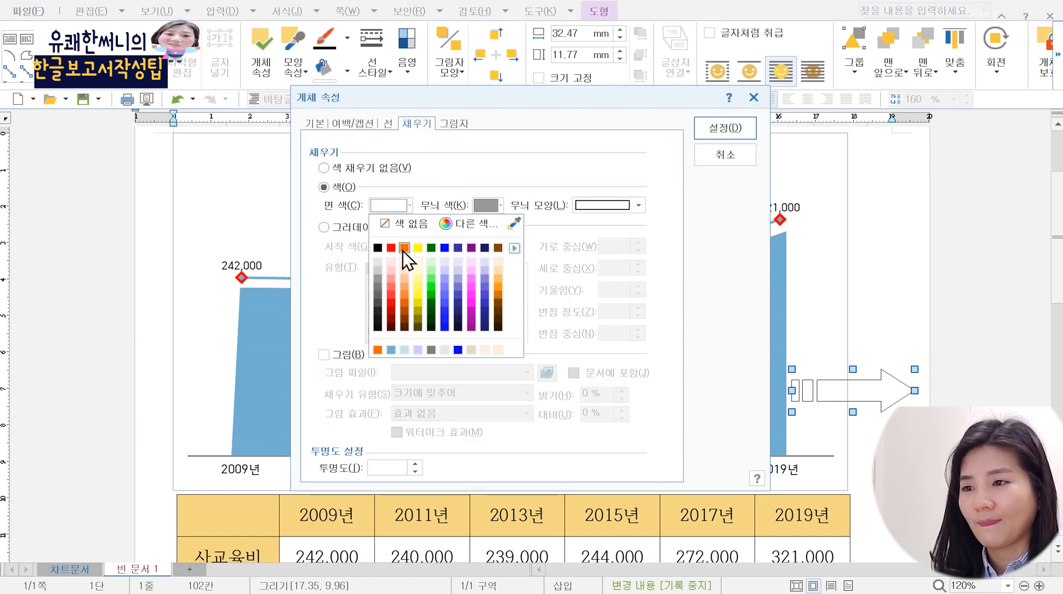
left_click(408, 254)
left_click(388, 123)
left_click(587, 167)
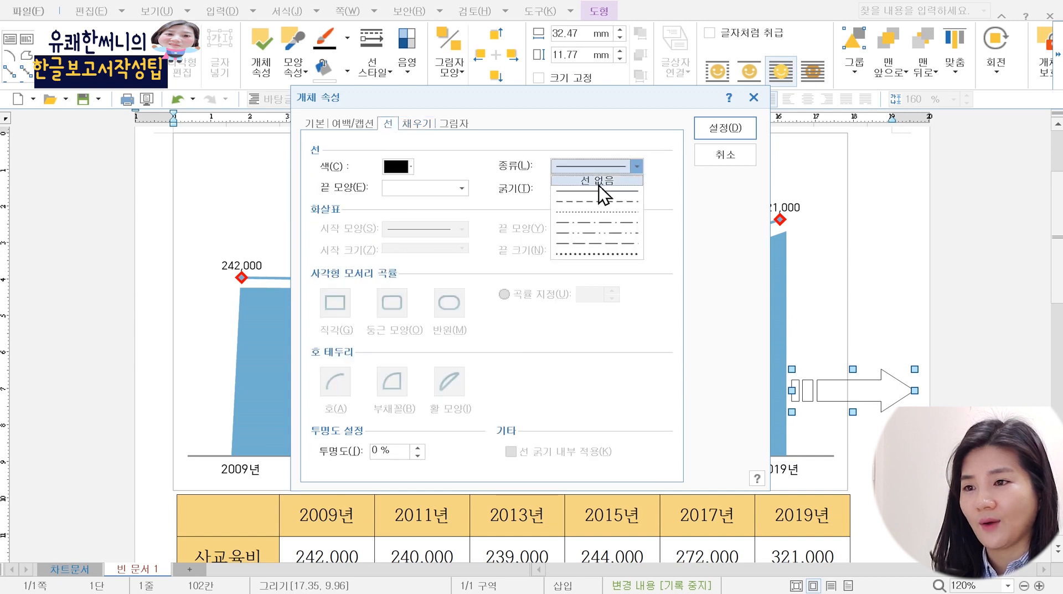
left_click(601, 195)
left_click(720, 129)
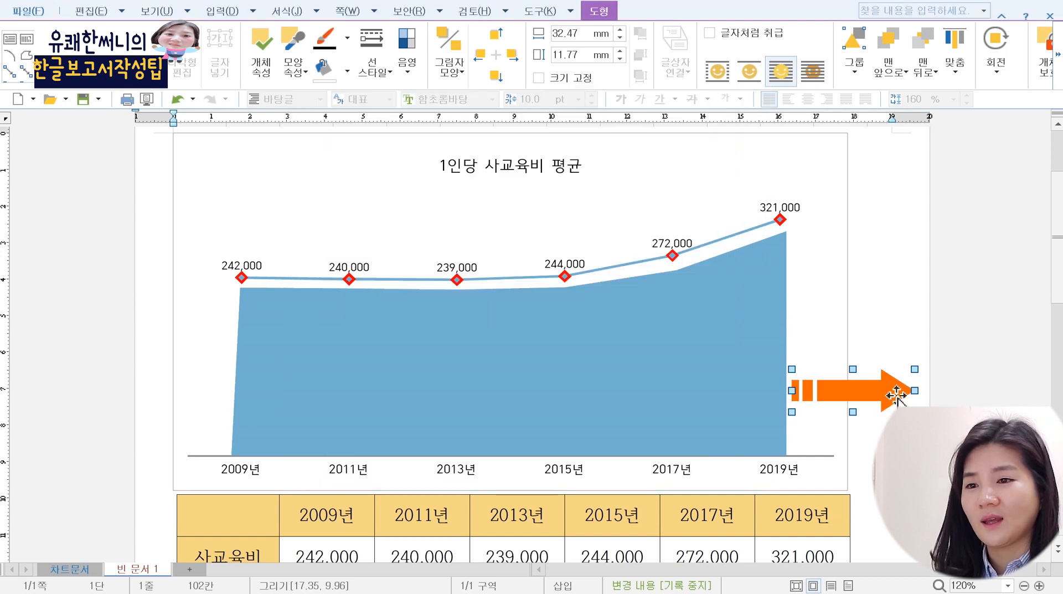
Step: Tilt the orange arrow upward and move it onto the blue area between 2017년 and 2019년
left_click_drag(896, 395, 896, 388)
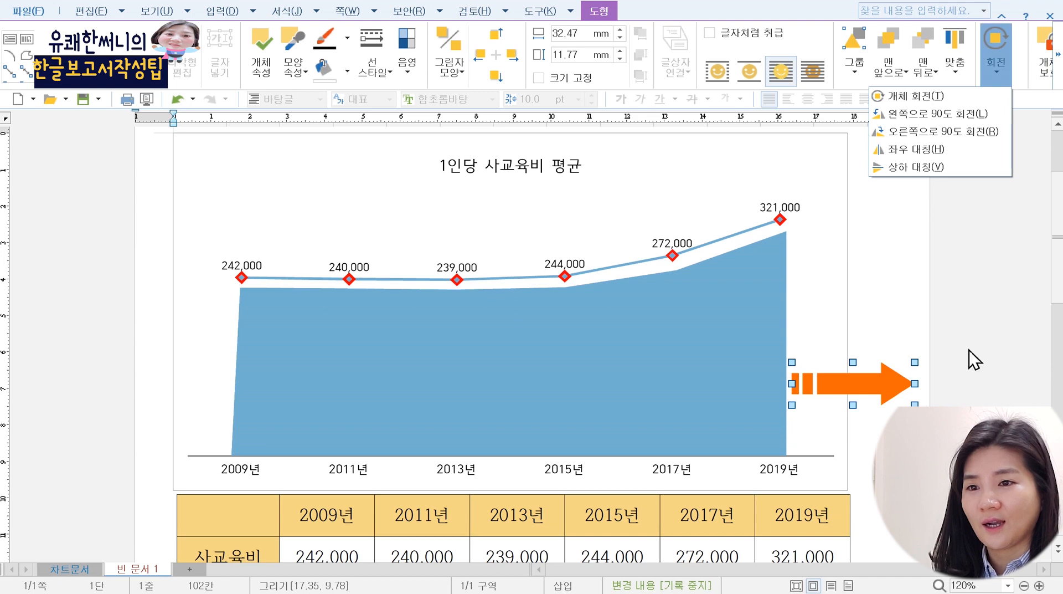
left_click(936, 96)
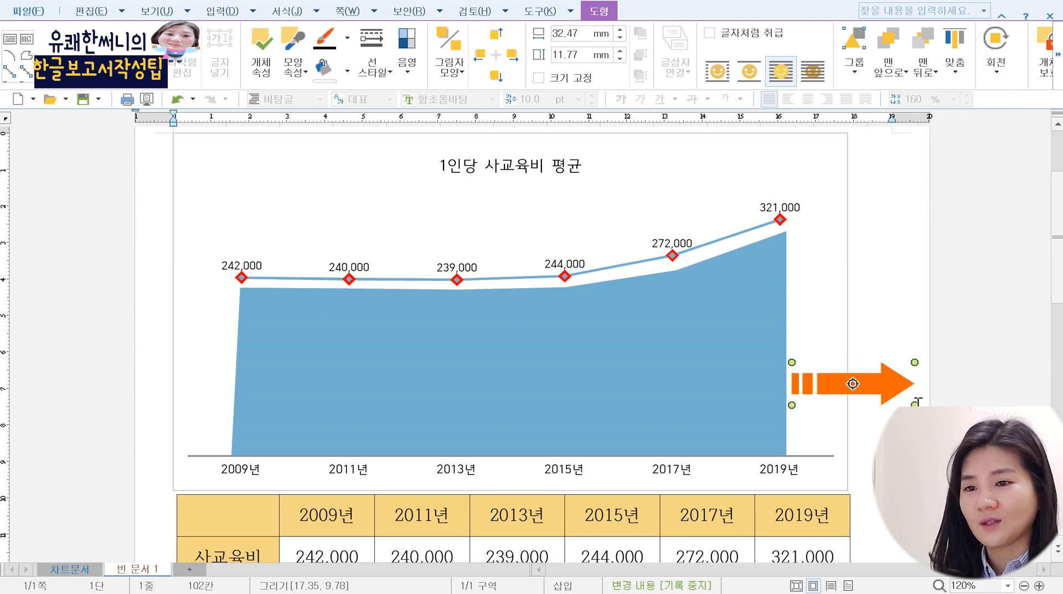
left_click_drag(914, 402, 779, 286)
left_click(964, 377)
left_click(898, 380)
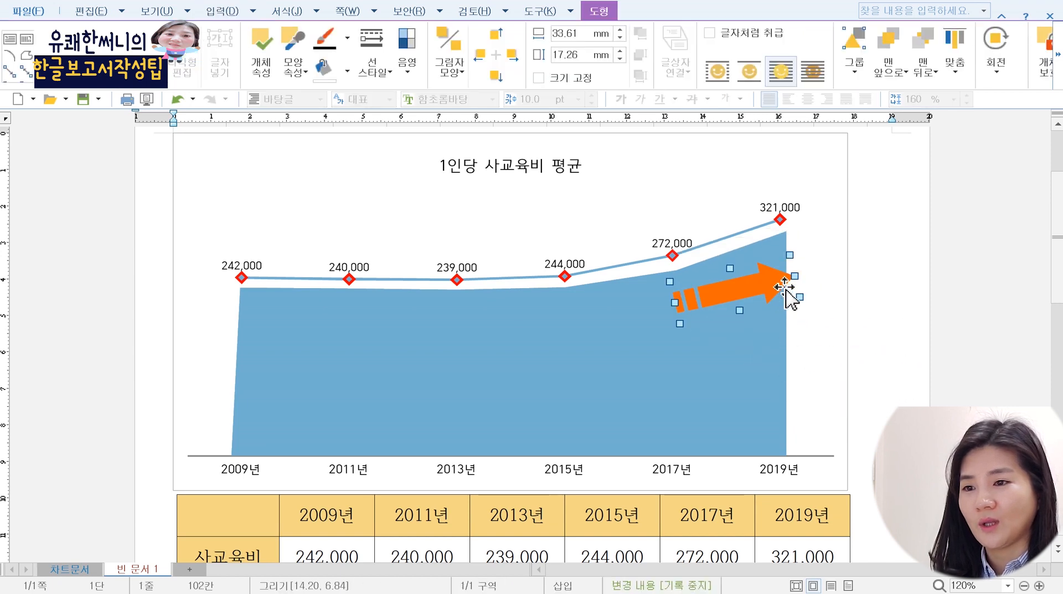
Step: Rotate the orange arrow further counterclockwise and place it just under the rising part of the line
left_click(1000, 34)
left_click(944, 102)
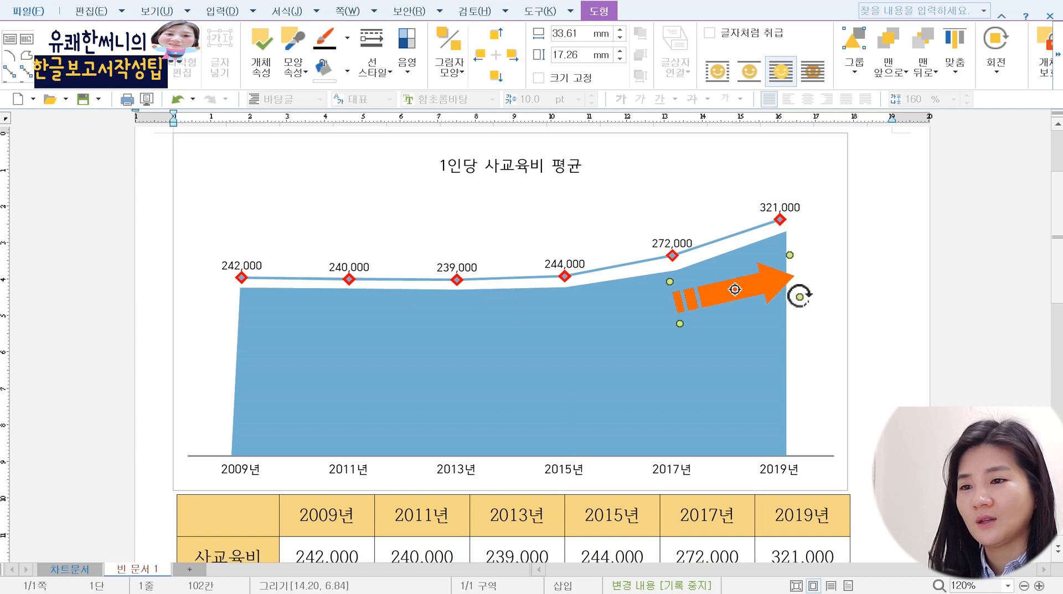
left_click_drag(799, 295, 746, 276)
left_click(922, 332)
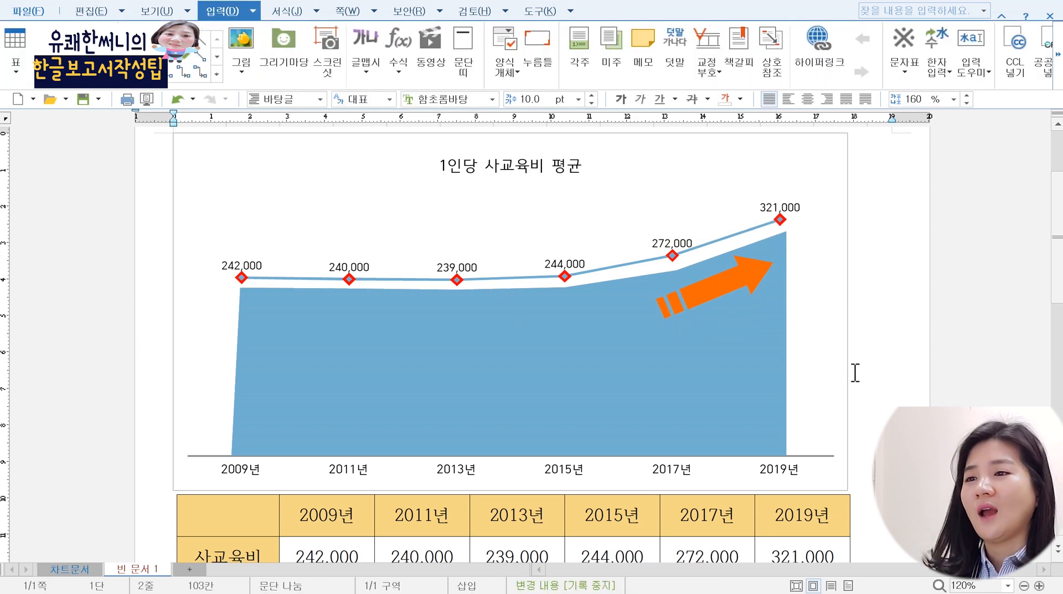
Step: Insert the picture of the boy at a desk from the 바탕 화면 folder below the arrow, about 23 mm wide and 26 mm high
left_click(249, 53)
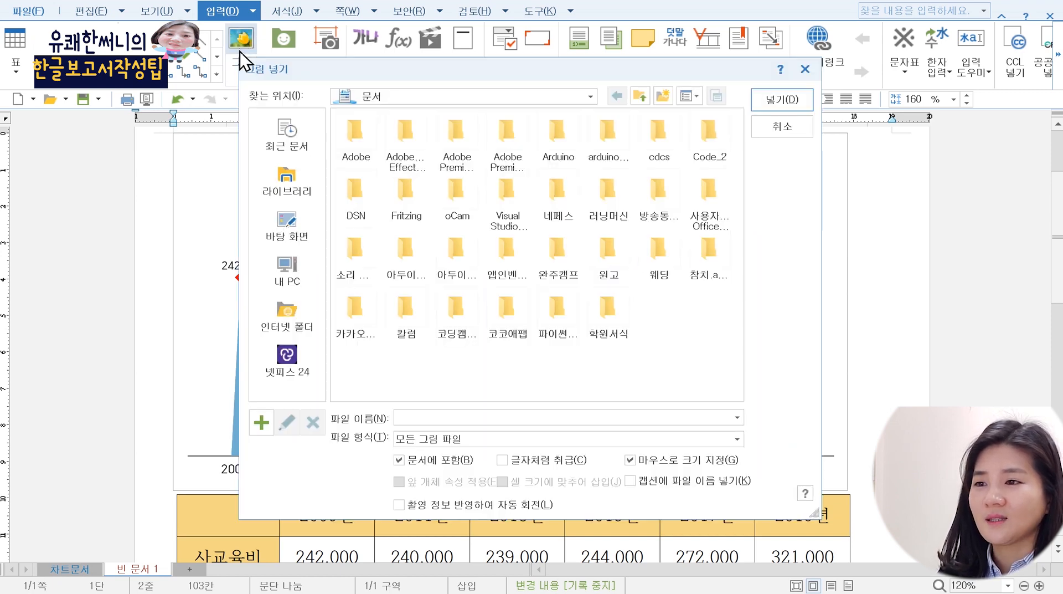
left_click(299, 238)
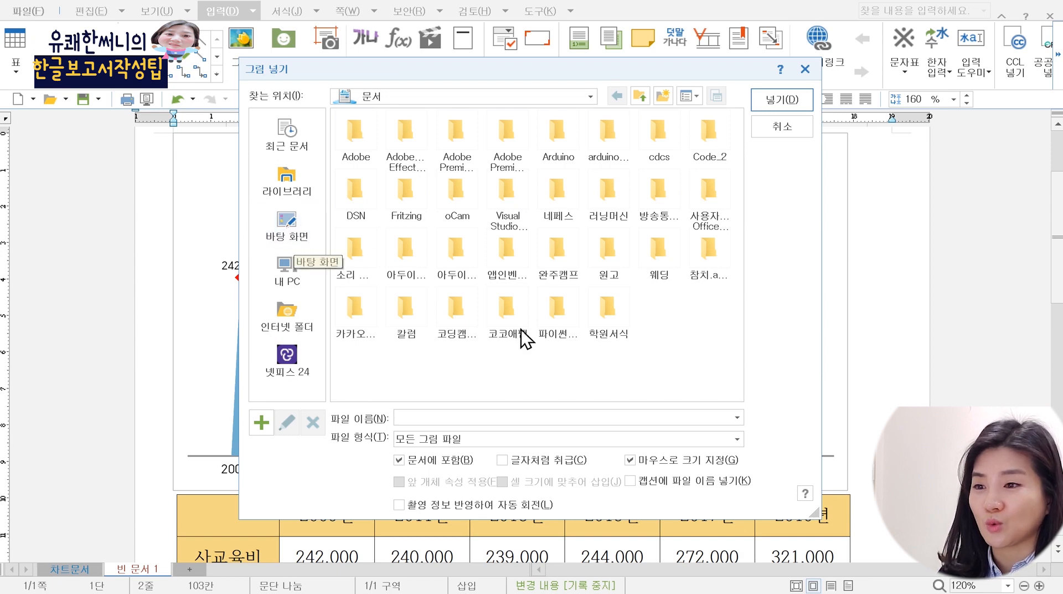
double_click(558, 252)
left_click_drag(666, 279, 752, 358)
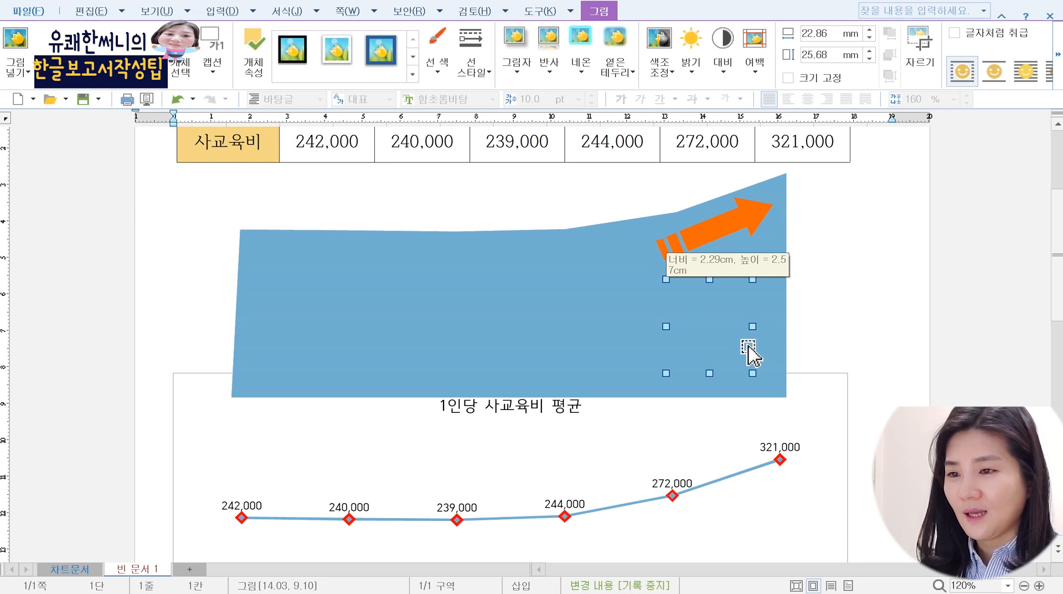
Step: Set the boy picture's text wrapping to in front of text and apply it
double_click(744, 346)
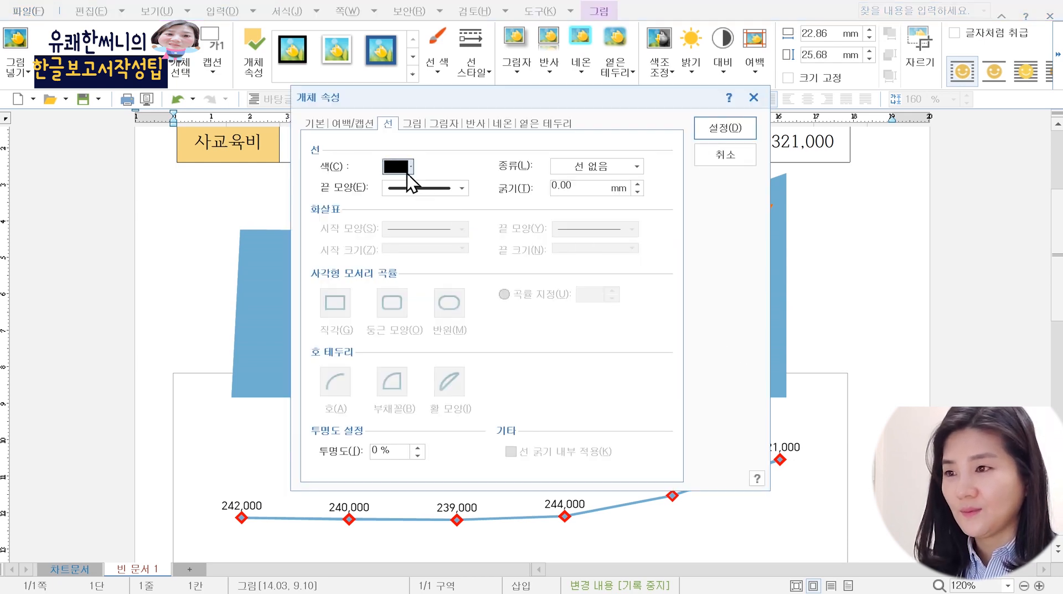
left_click(320, 131)
left_click(461, 250)
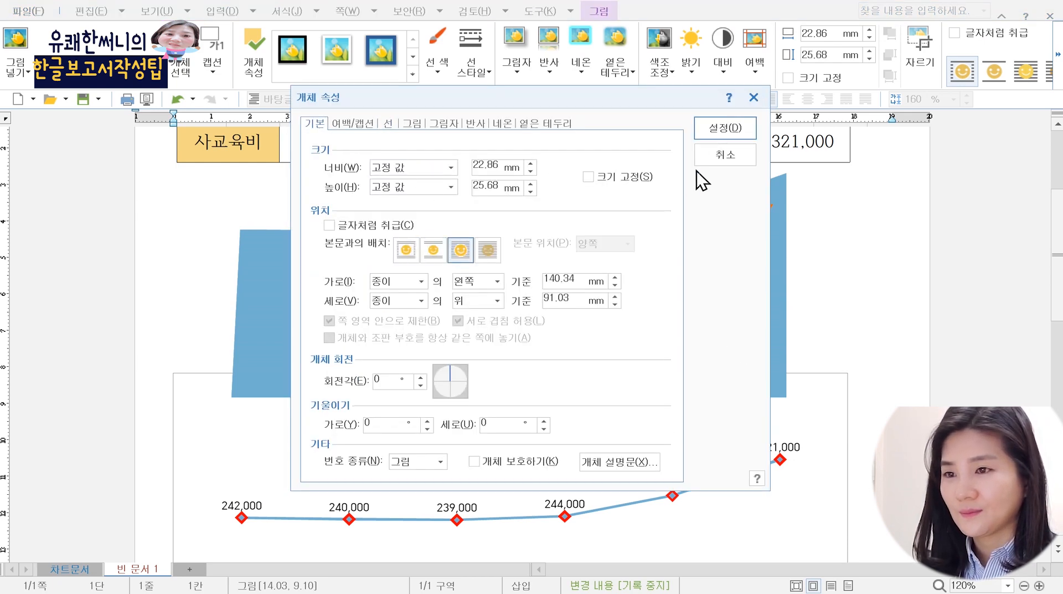
left_click(699, 134)
left_click(917, 326)
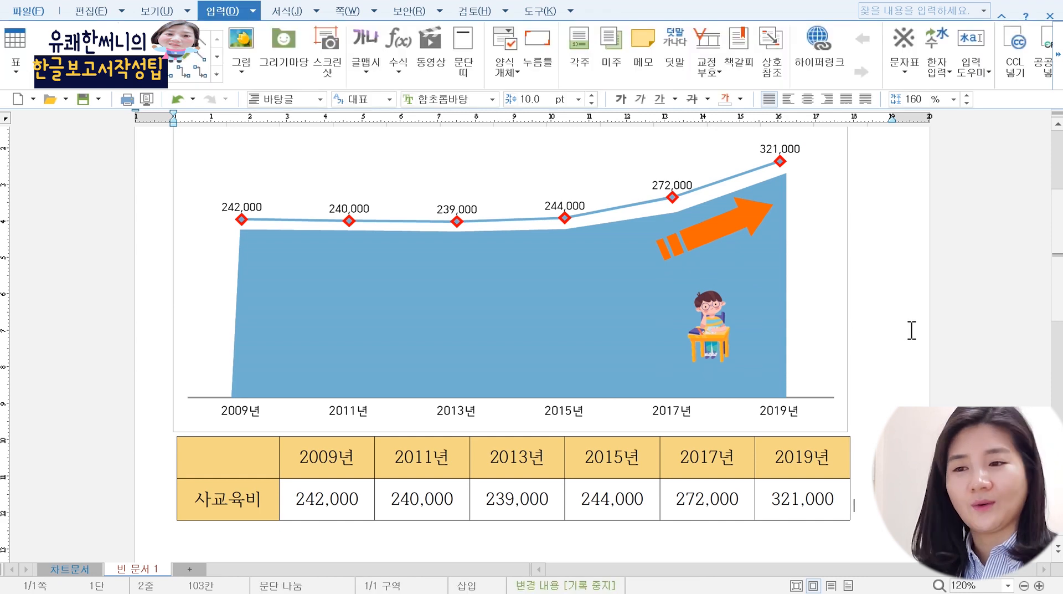
Step: Enlarge the boy picture to about 32 mm wide and 36 mm high, and center it under the orange arrow
left_click(734, 318)
left_click_drag(752, 279, 789, 240)
left_click_drag(732, 311, 725, 318)
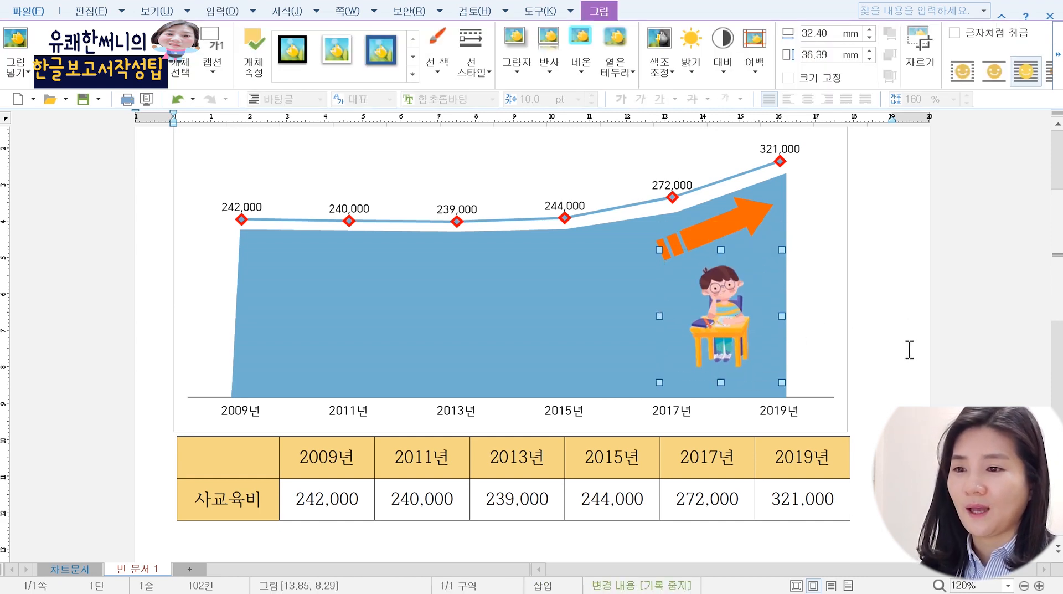
left_click(909, 348)
scroll(903, 405, "up", 3)
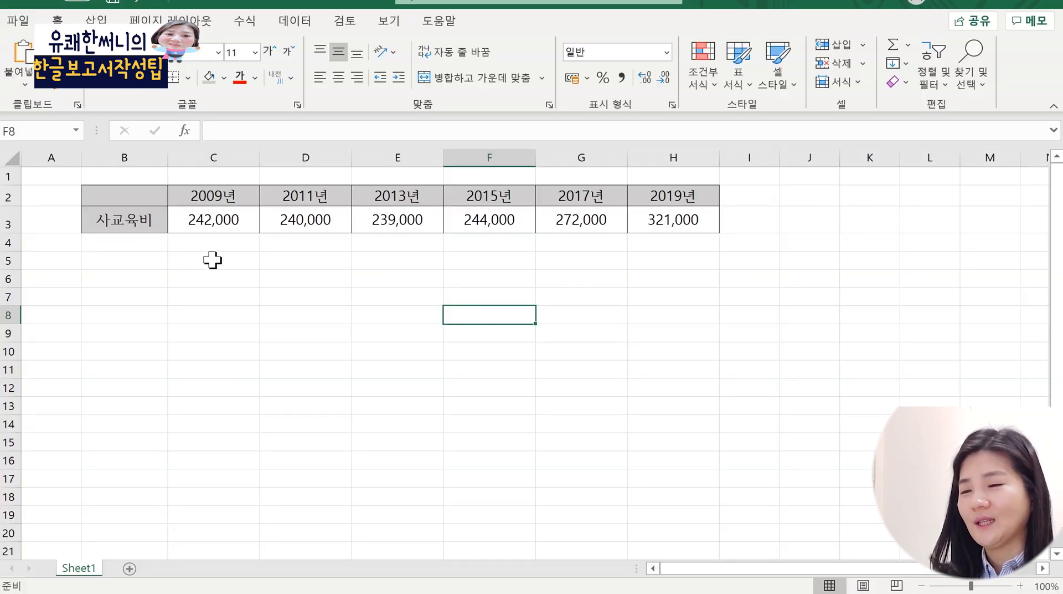
Step: Insert a 2-D clustered column chart from the 사교육비 table in B2:H3
left_click(213, 292)
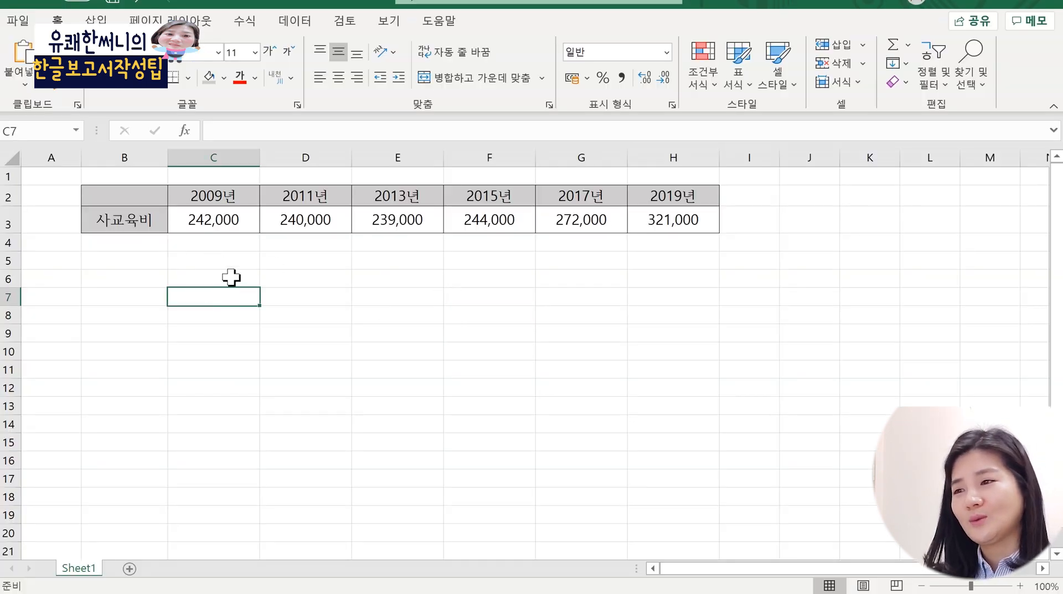
left_click_drag(131, 197, 684, 221)
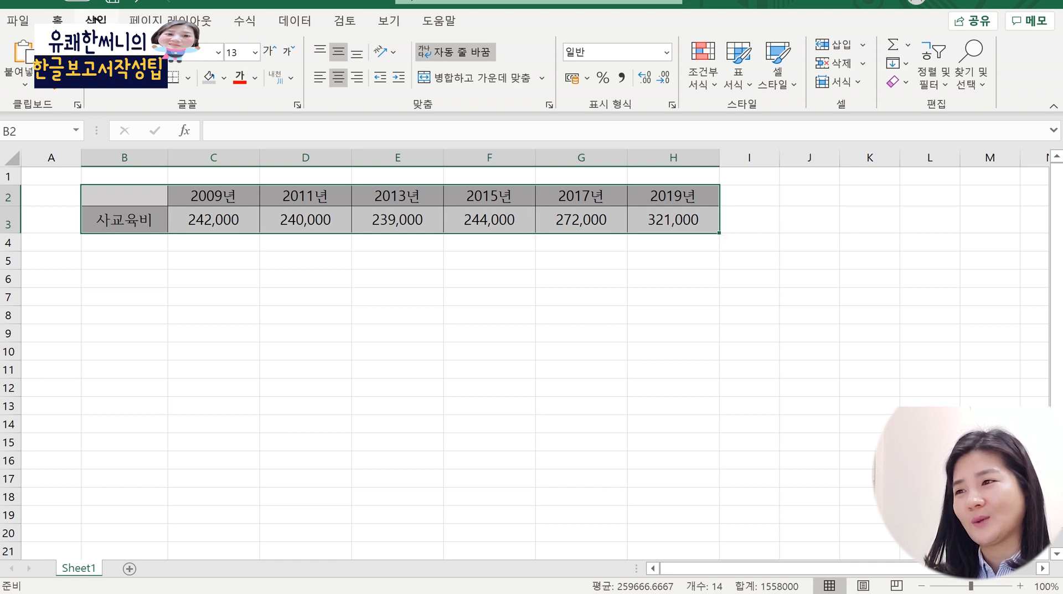
left_click(96, 21)
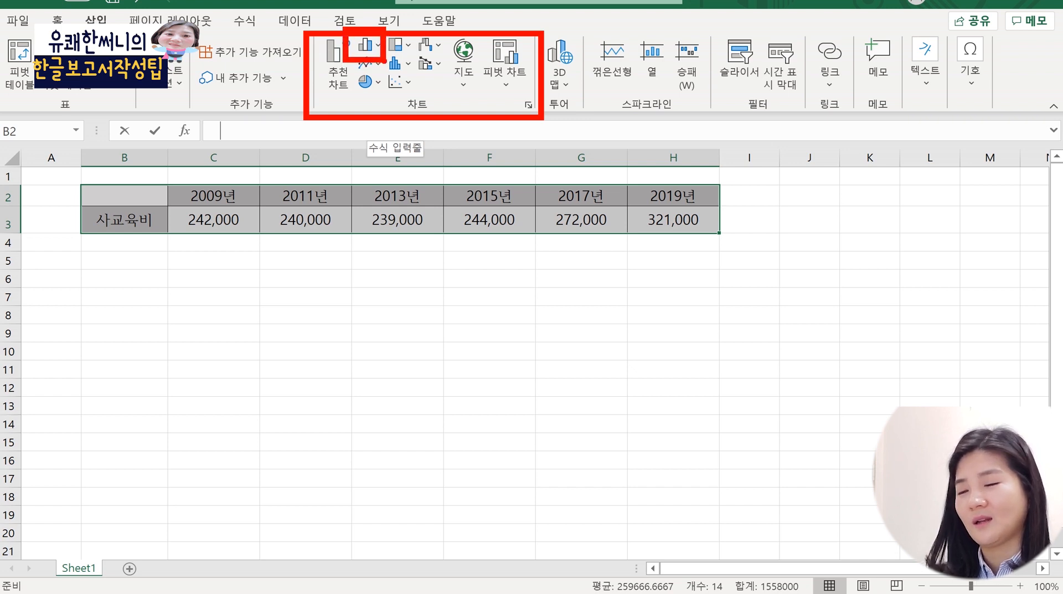
left_click(381, 133)
left_click(357, 208)
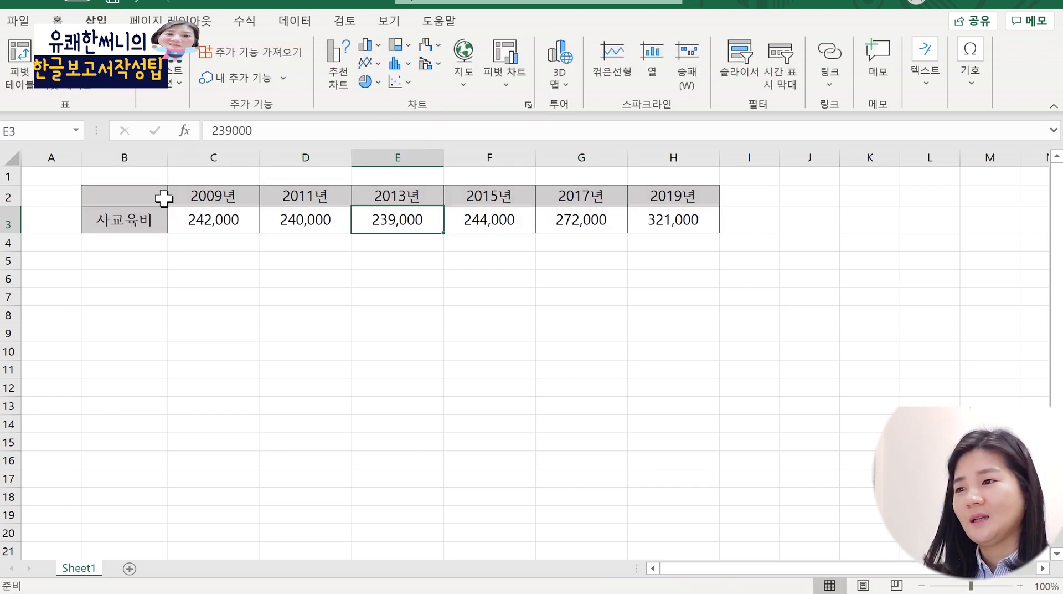
left_click_drag(162, 197, 679, 206)
left_click(368, 48)
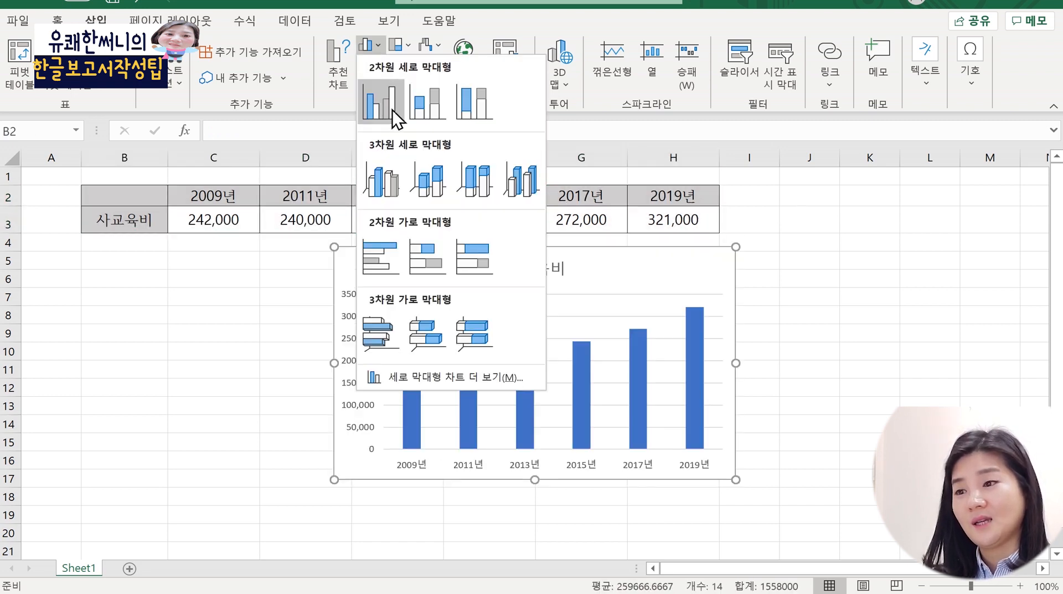
left_click(394, 113)
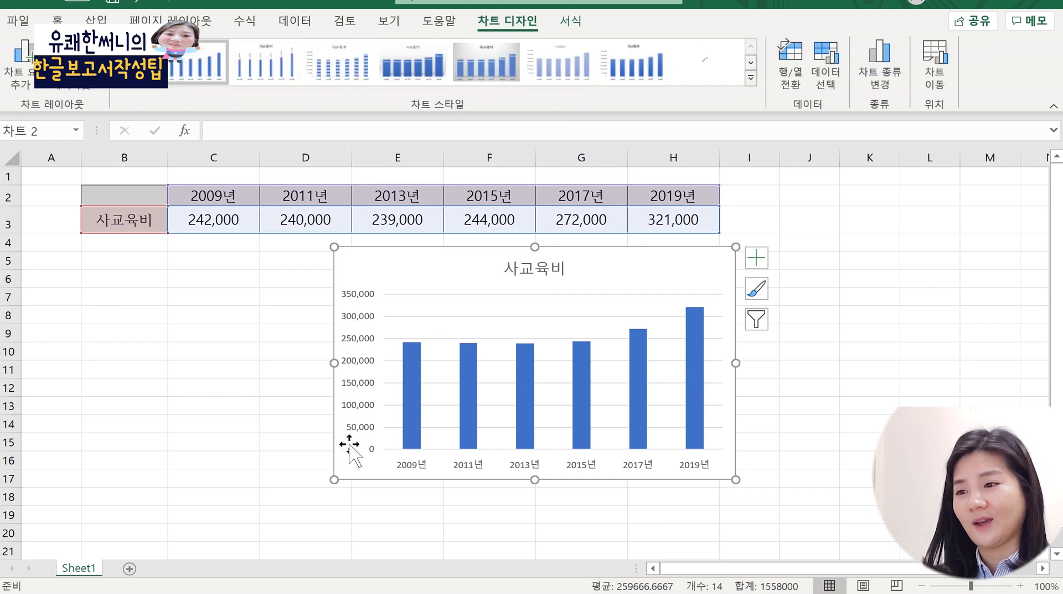
Step: Enlarge the column chart below the table to about 14.65 cm wide and 9.02 cm high, and delete its vertical axis
left_click_drag(333, 479, 294, 506)
left_click_drag(458, 278, 339, 290)
left_click_drag(604, 509, 621, 524)
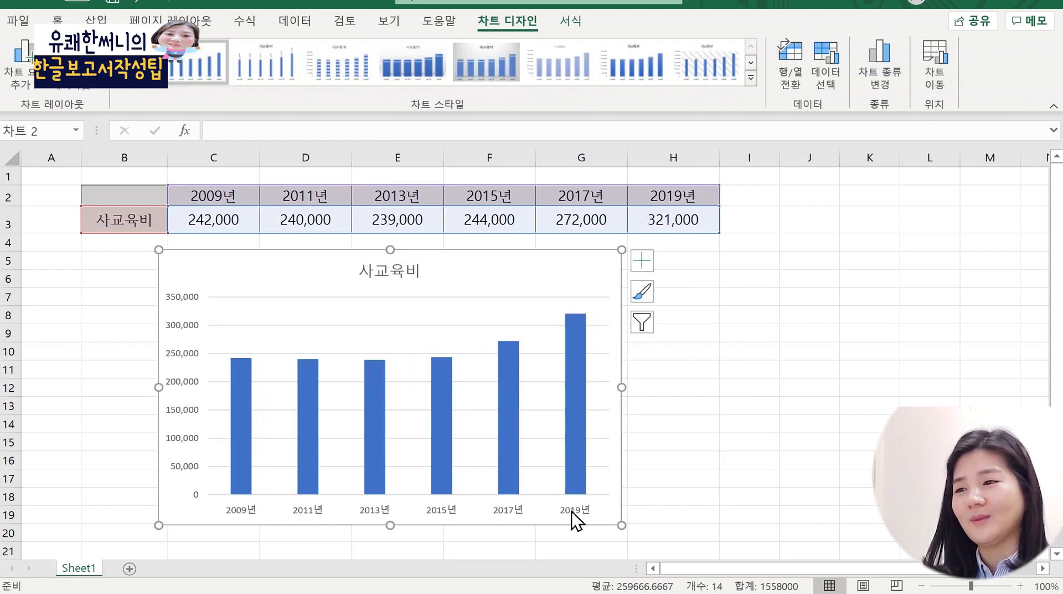
left_click(187, 379)
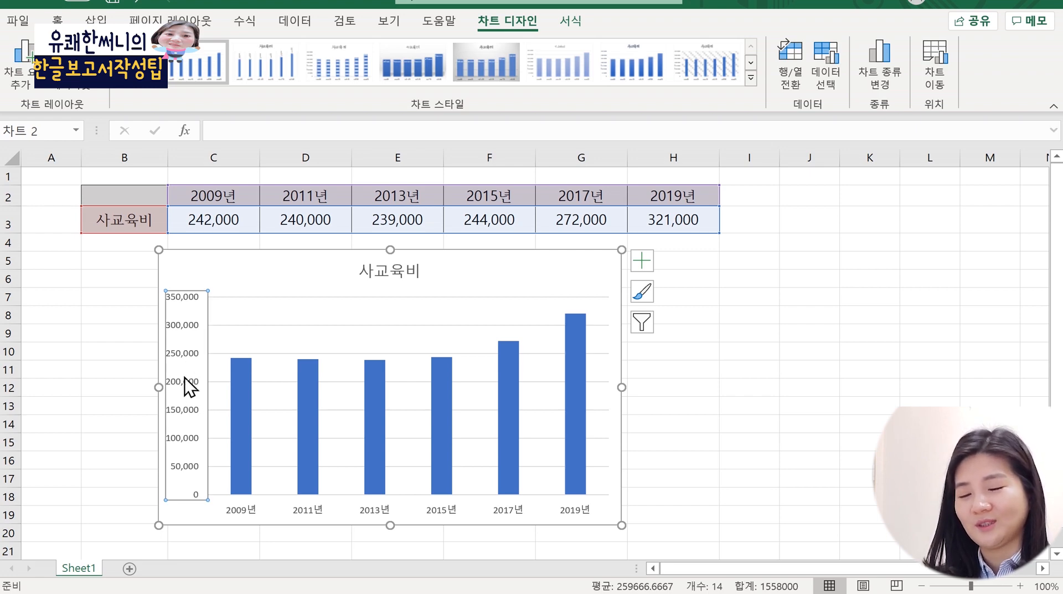
key("Delete")
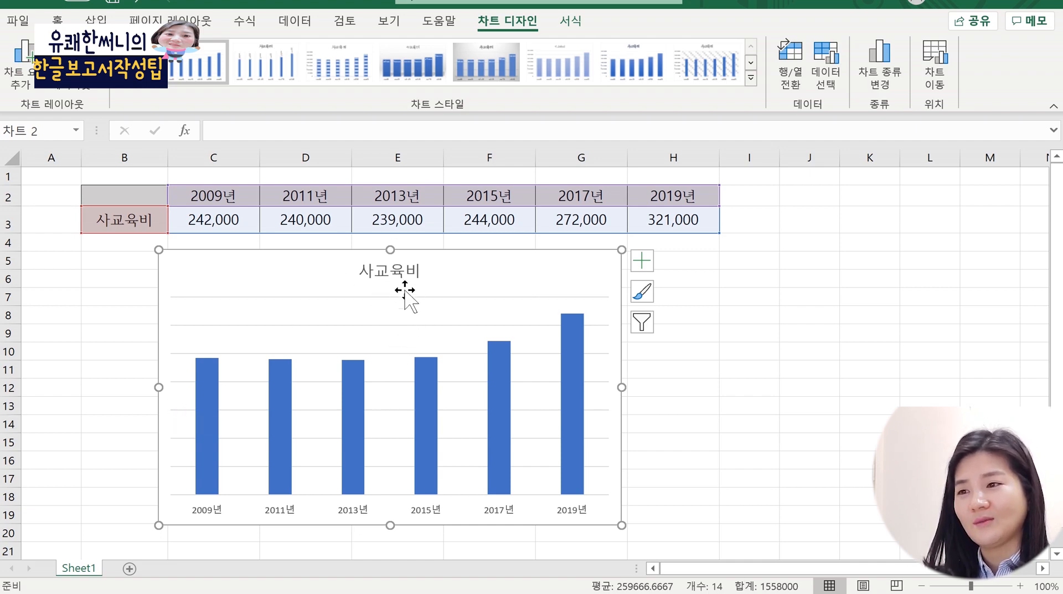
Step: Change the column chart's title to "1인당 평균 사교육비"
left_click(410, 273)
left_click(407, 271)
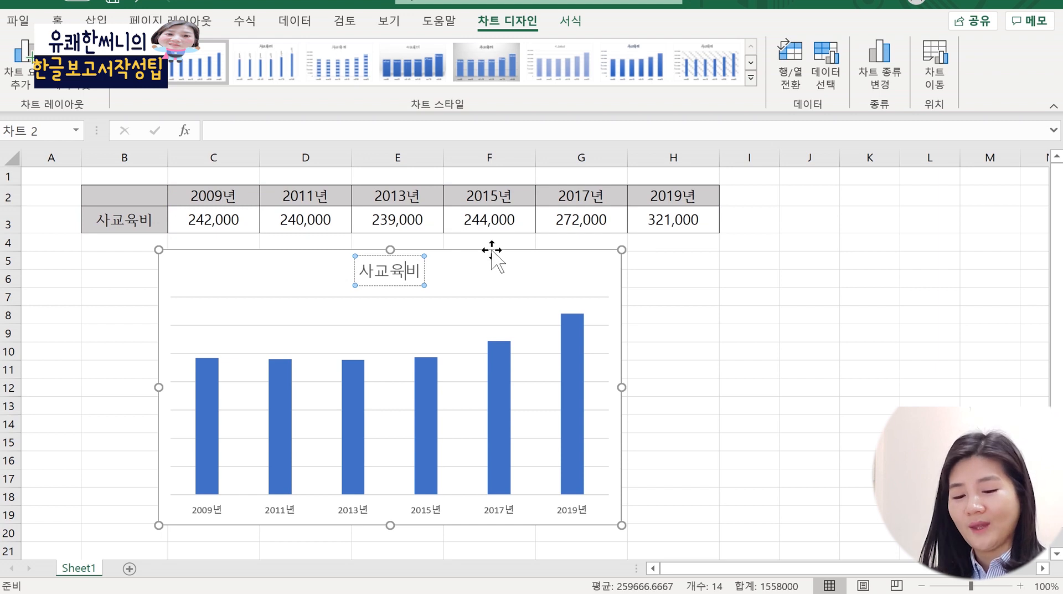
key("Delete")
key("BackSpace")
key("BackSpace")
key("BackSpace")
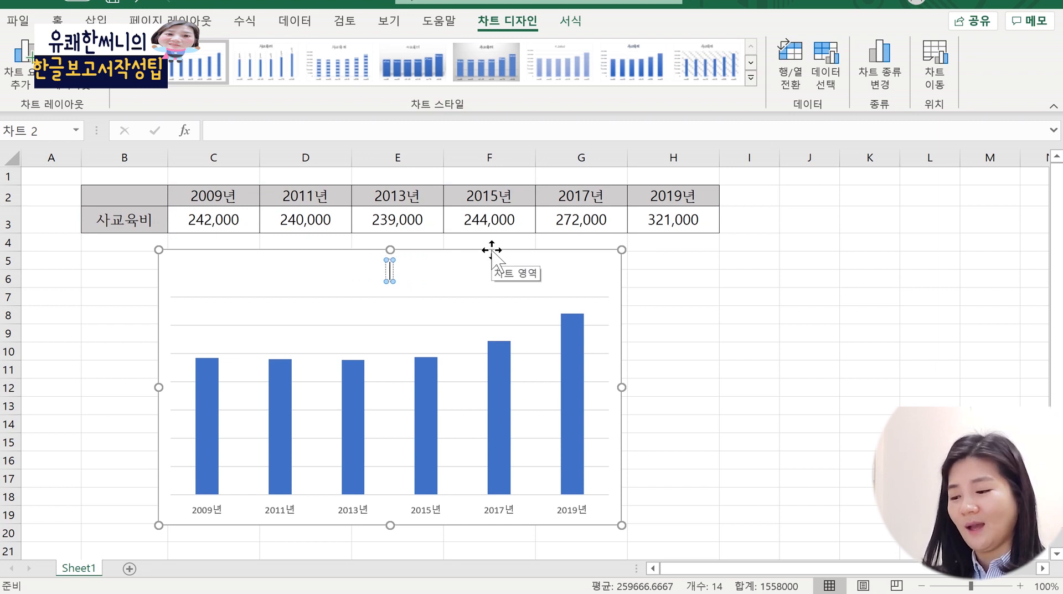
type("1인당 평균")
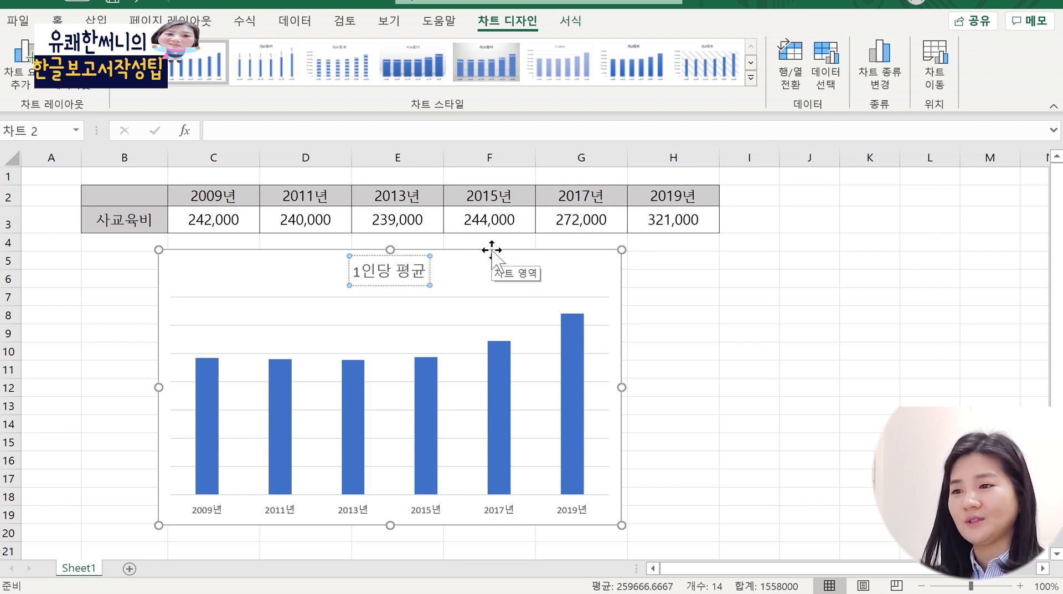
type(" 사공육비")
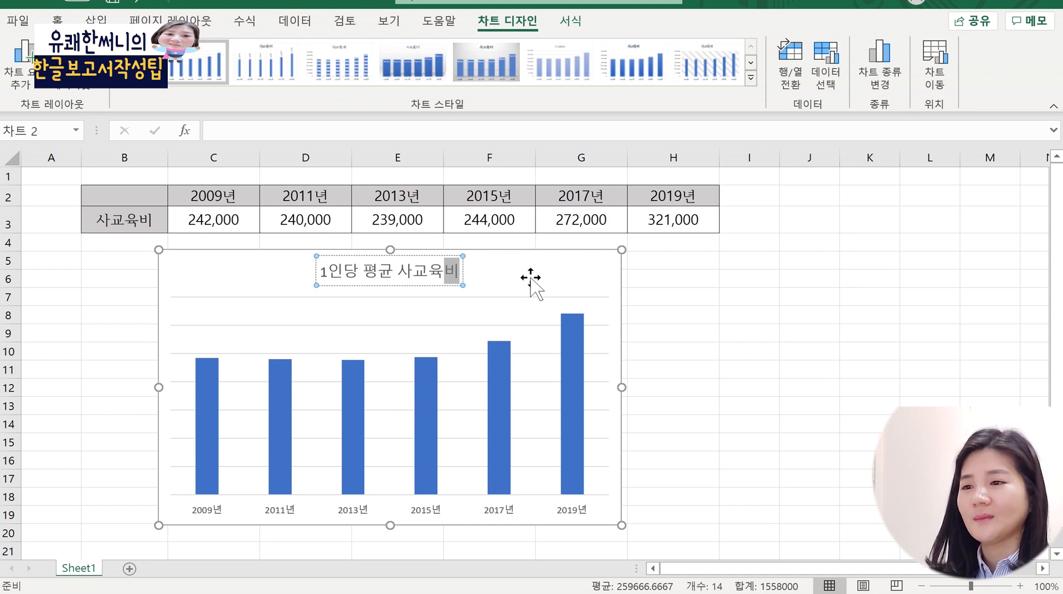
left_click(523, 271)
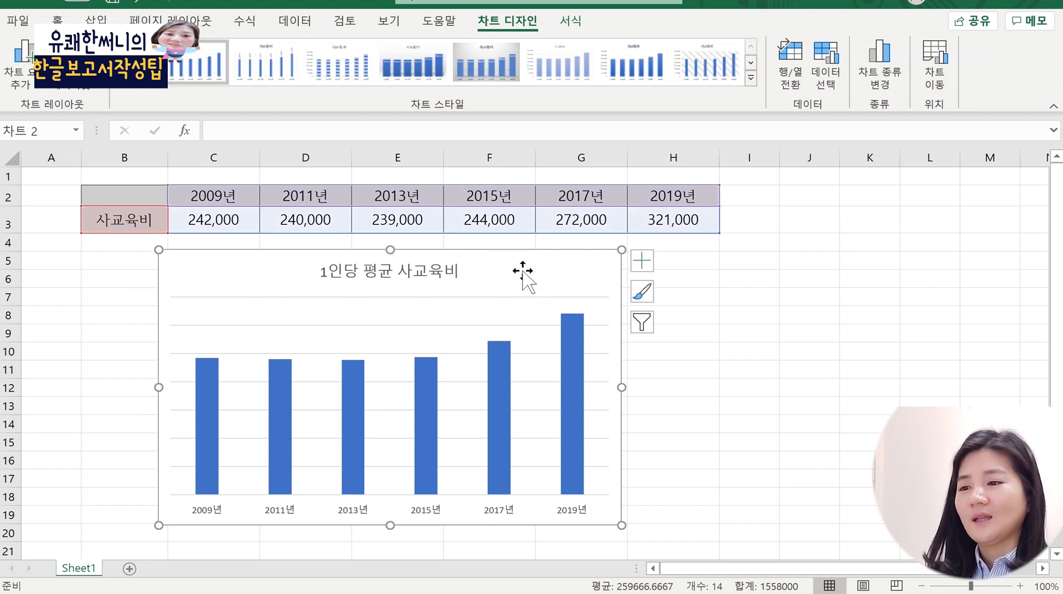
Step: Set the year labels on the horizontal axis to size 10.5 and the chart title to a serif font at size 16
left_click(355, 514)
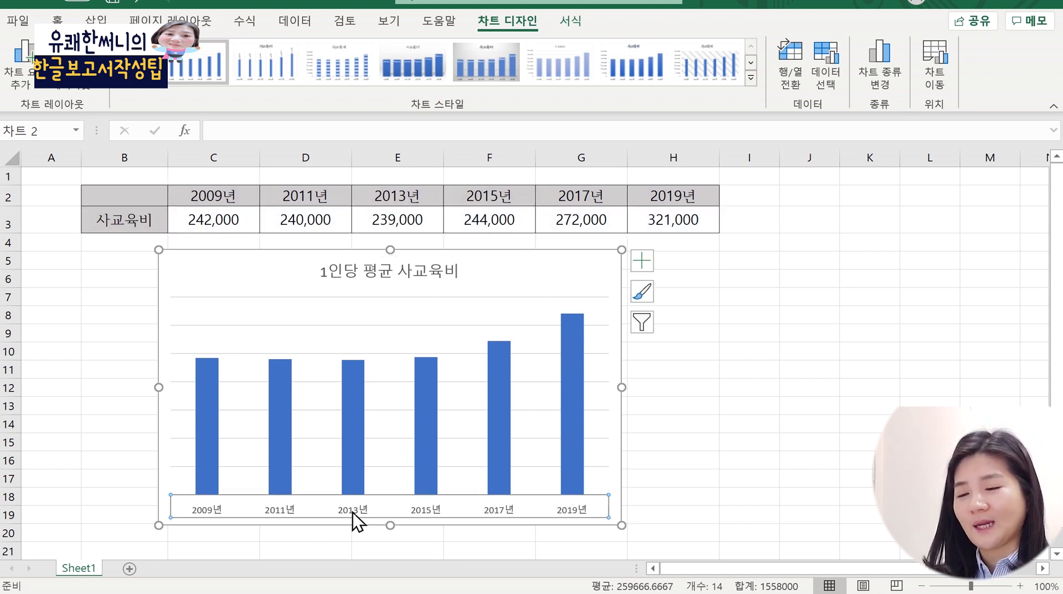
left_click(57, 20)
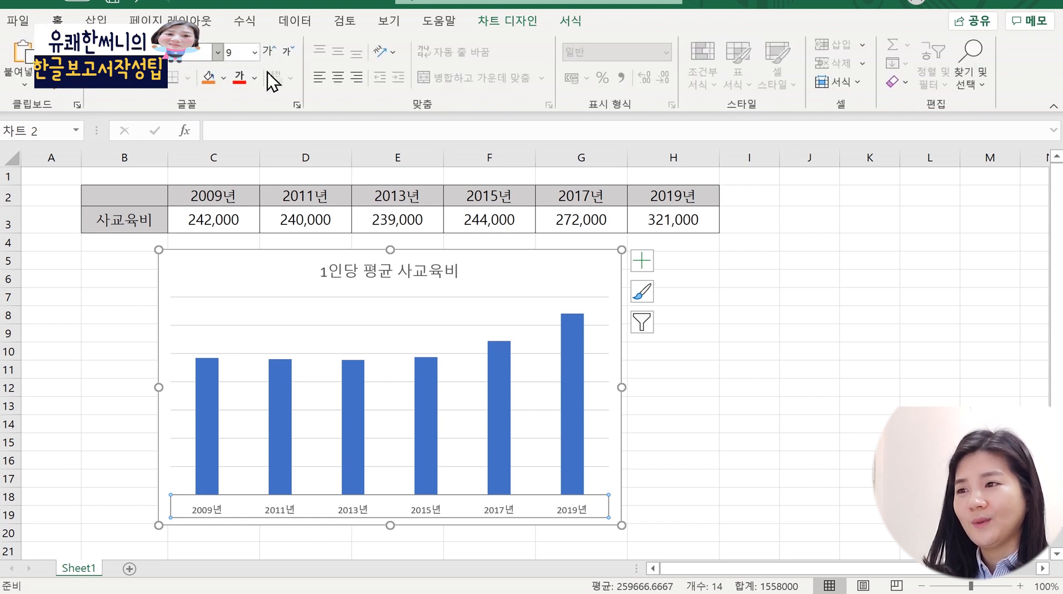
left_click(270, 52)
left_click(270, 51)
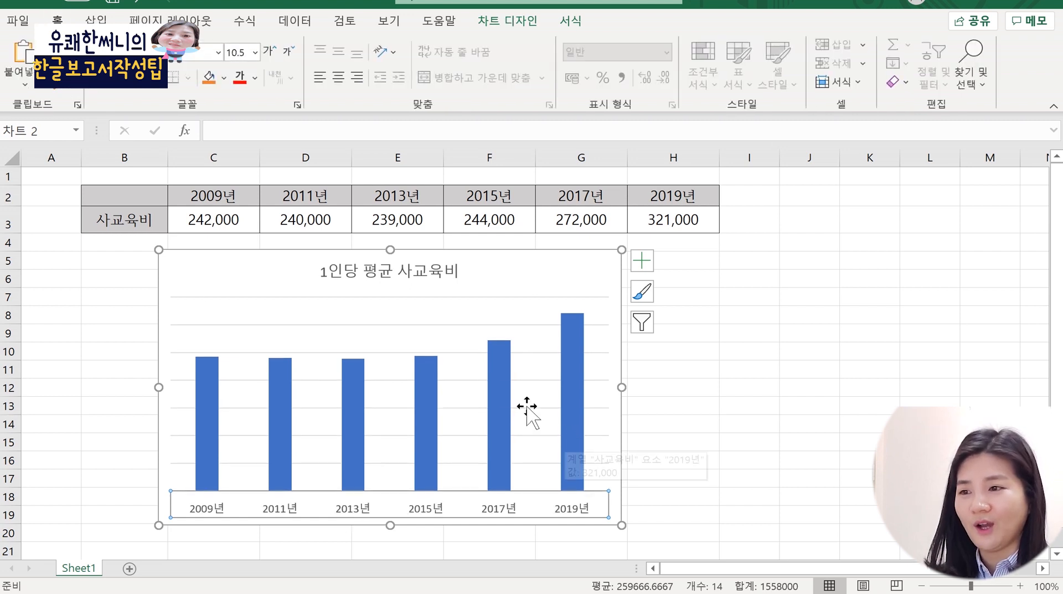
left_click(428, 270)
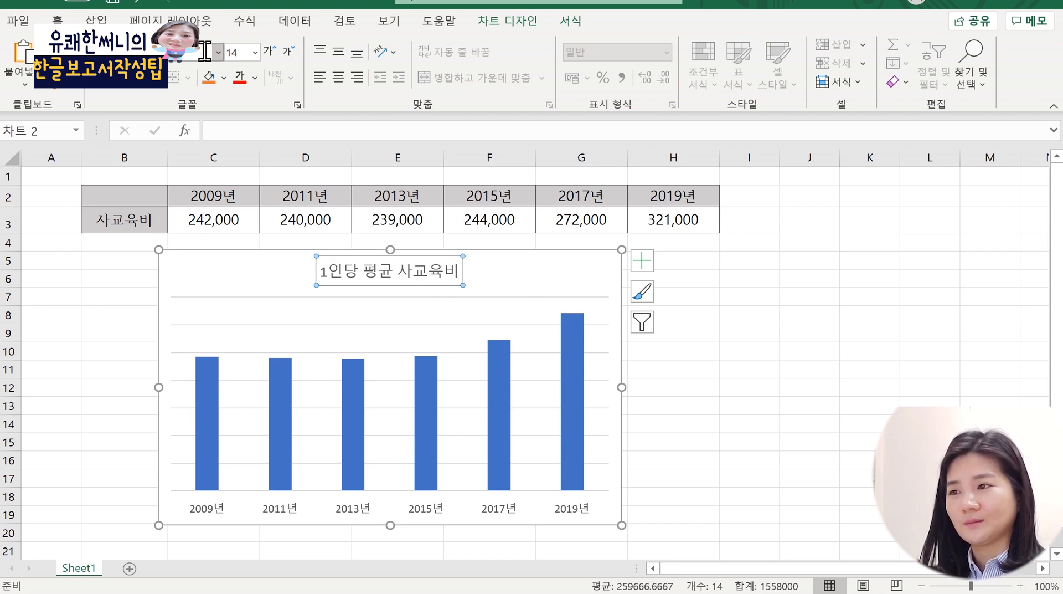
left_click(270, 51)
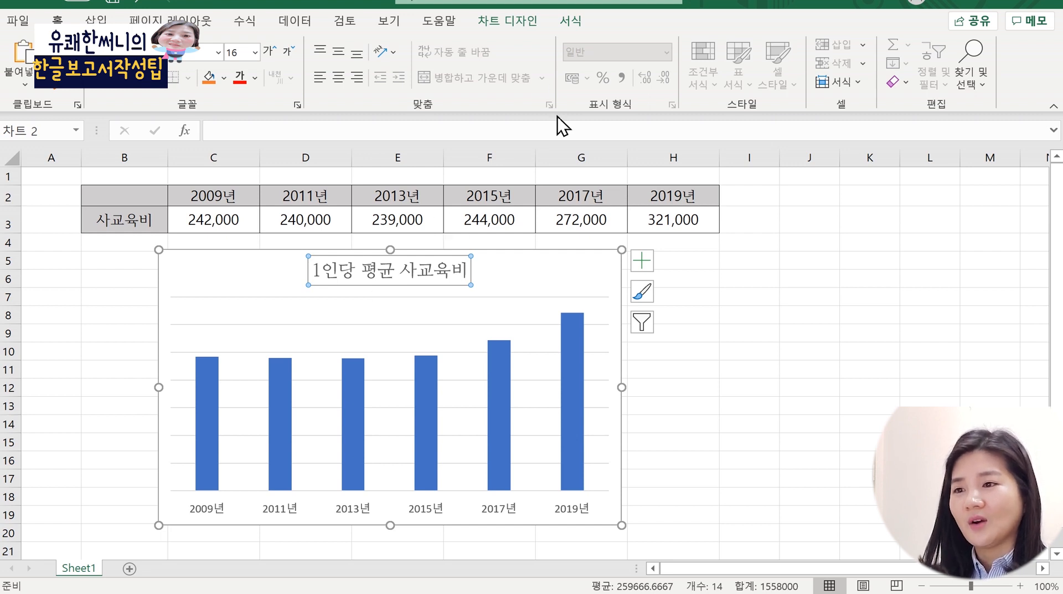
Step: Give the chart title box a light gray fill and a dark outline
left_click(571, 21)
left_click(490, 45)
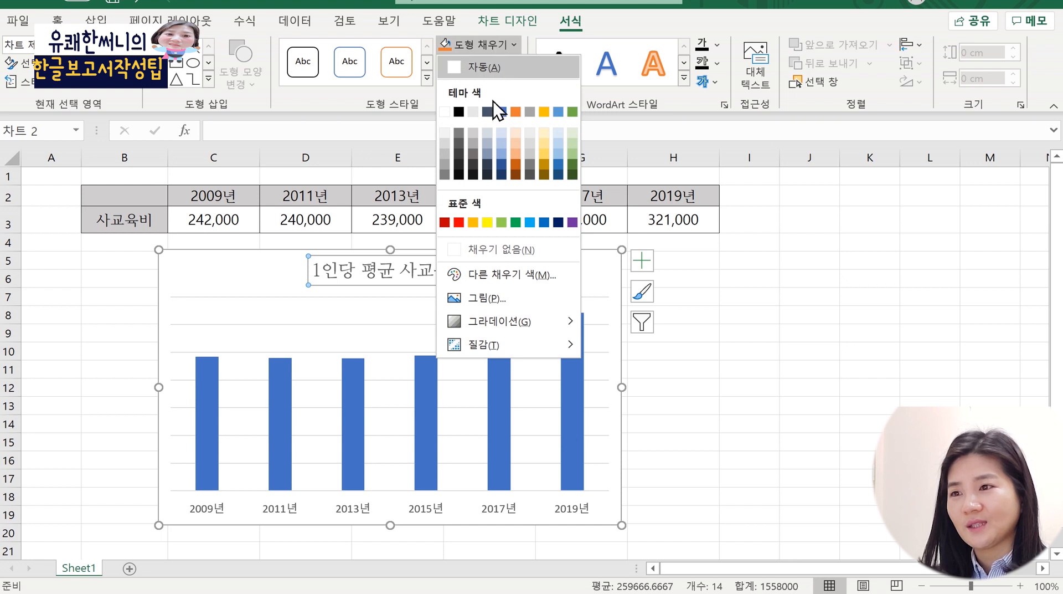
left_click(472, 111)
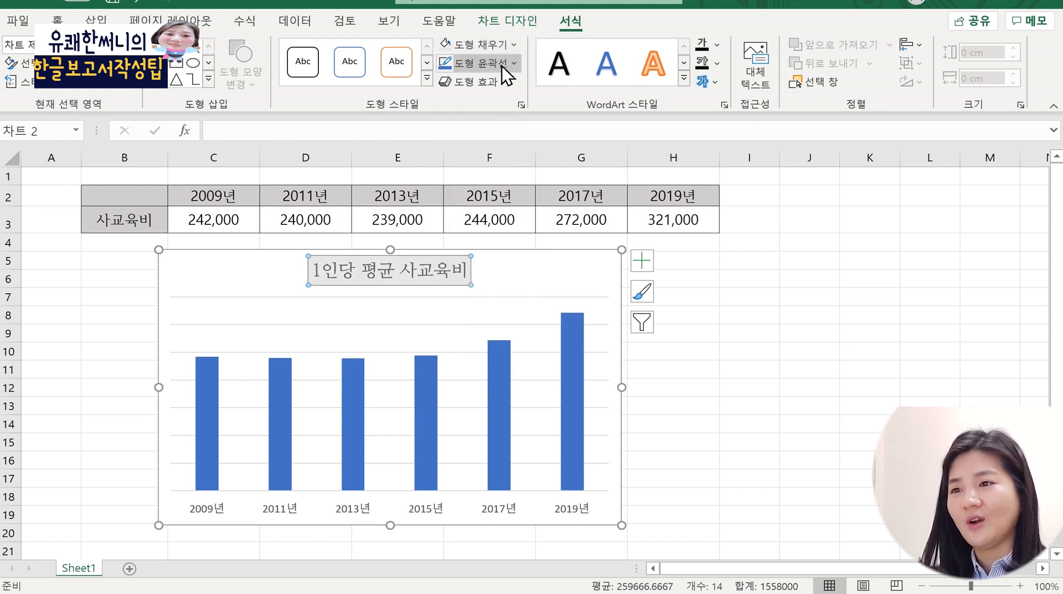
left_click(479, 63)
left_click(457, 88)
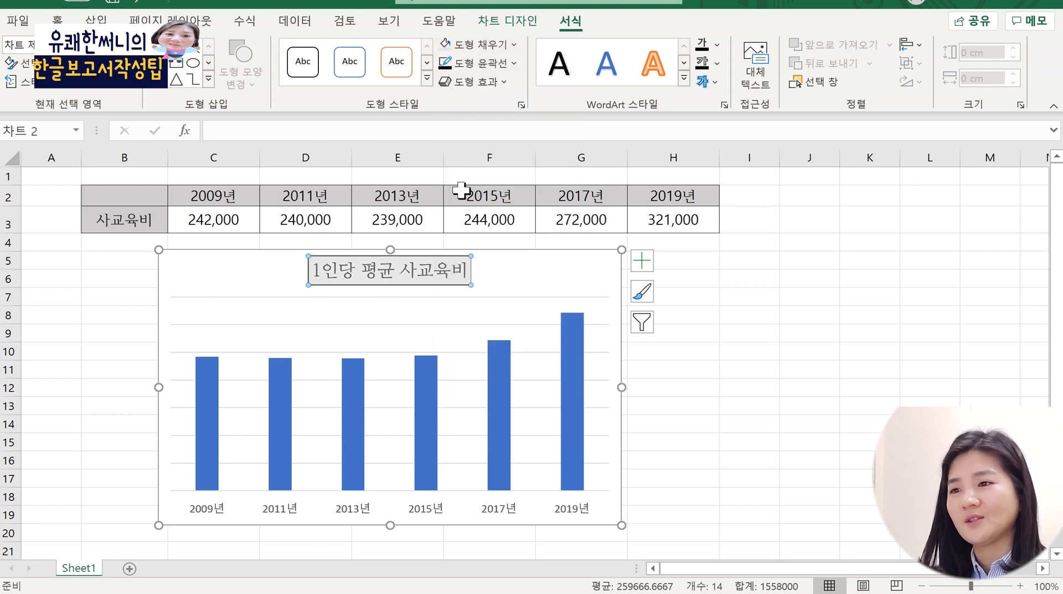
Step: Apply the first outer shadow, offset to the lower right, to the chart title box
left_click(485, 82)
mouse_move(515, 153)
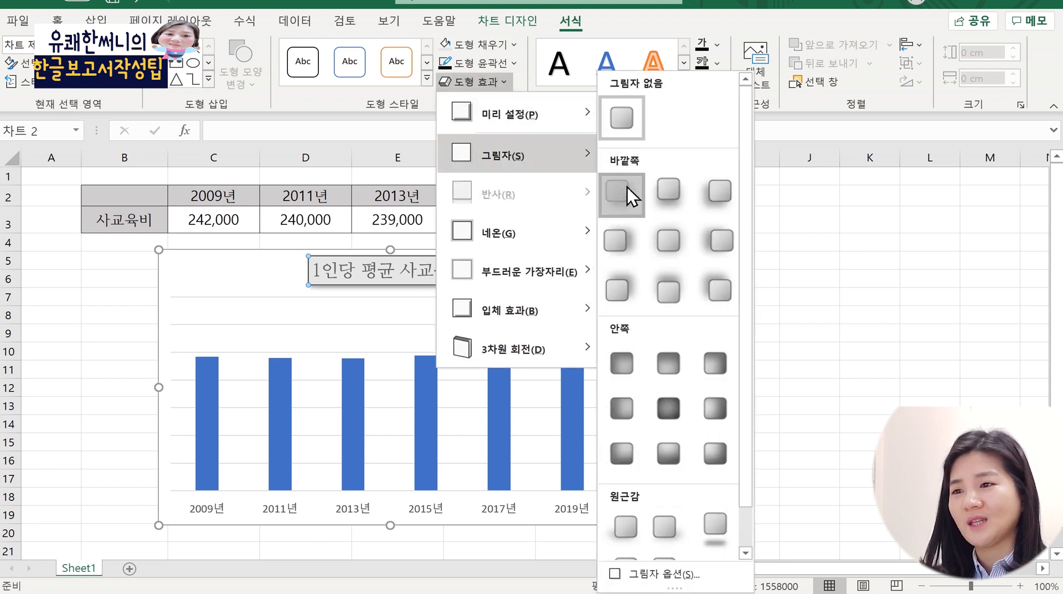
left_click(626, 195)
left_click(582, 277)
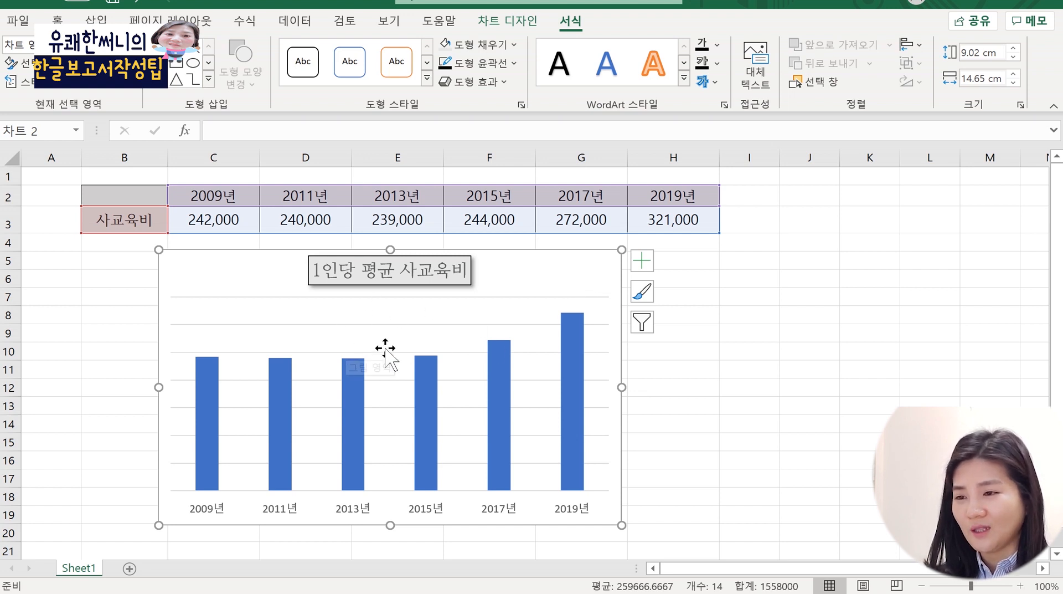
Step: Remove the horizontal gridlines from the column chart
left_click(420, 324)
key("Escape")
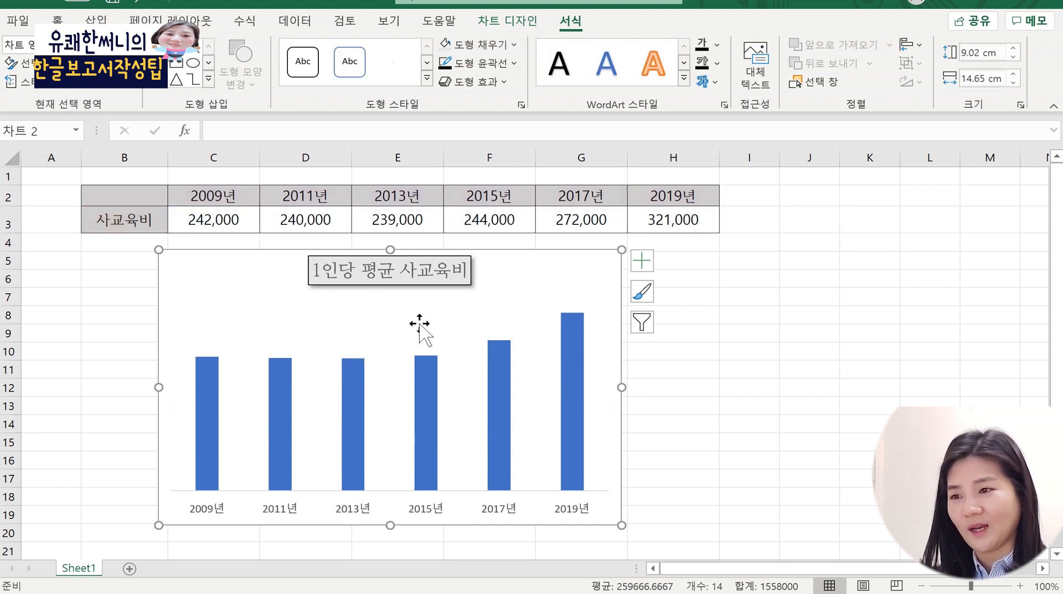
left_click(653, 411)
Step: Delete the whole column chart from the sheet
left_click_drag(600, 268, 552, 275)
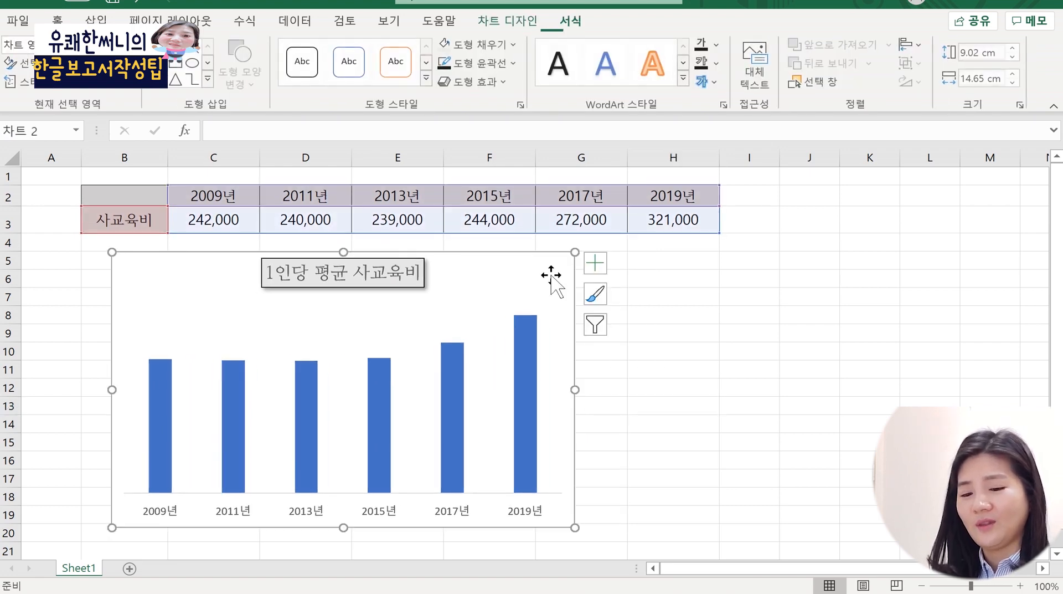
key("Delete")
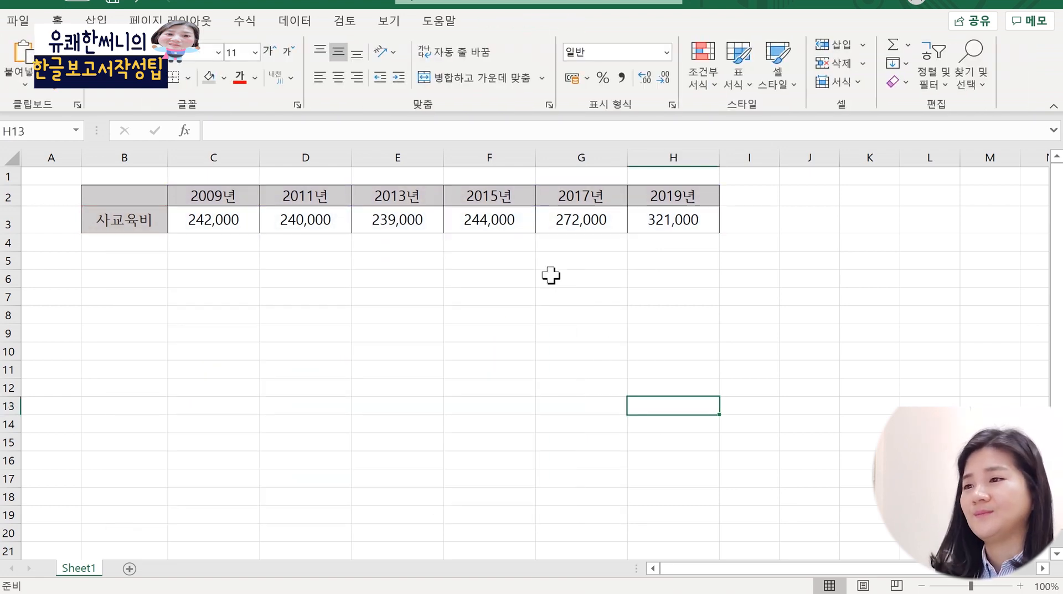
left_click(316, 350)
left_click(162, 284)
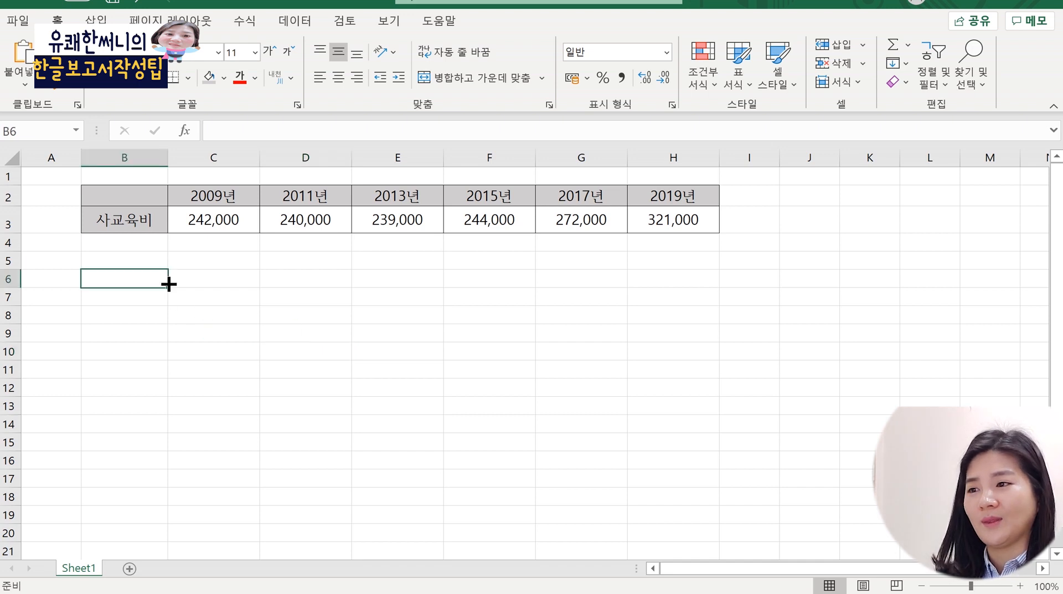
Step: Insert a 2-D line chart with markers from B2:H3 and enlarge it below the table to span about columns B to H
left_click_drag(140, 207, 652, 221)
left_click(95, 20)
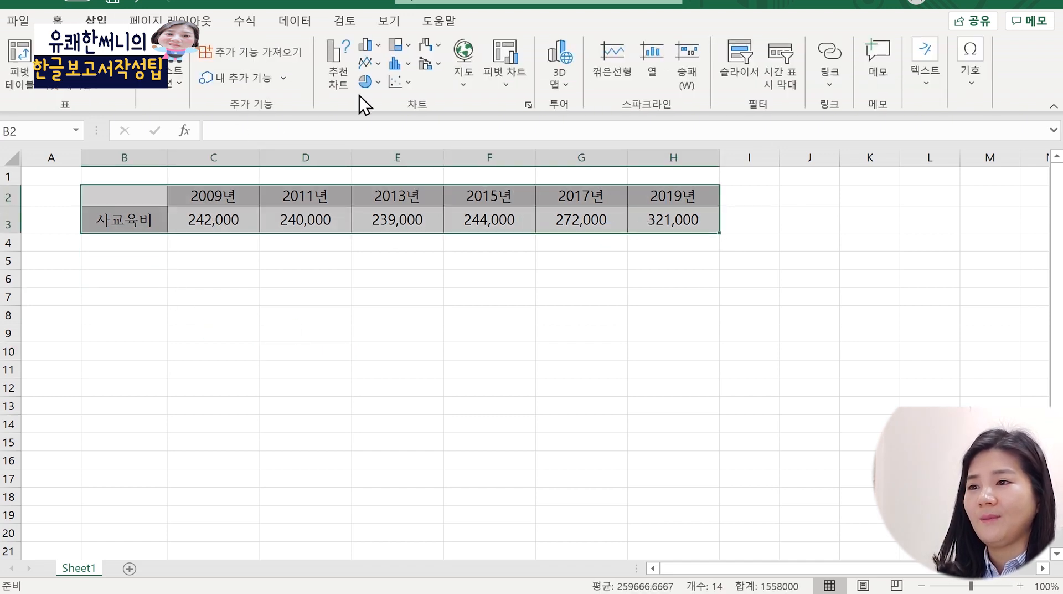
left_click(370, 64)
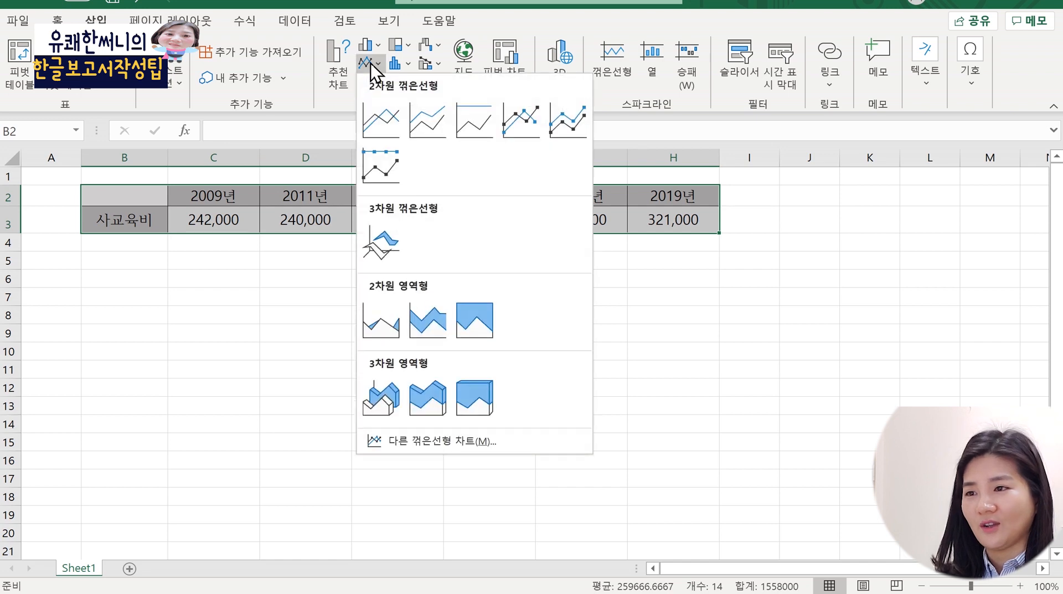
left_click(520, 133)
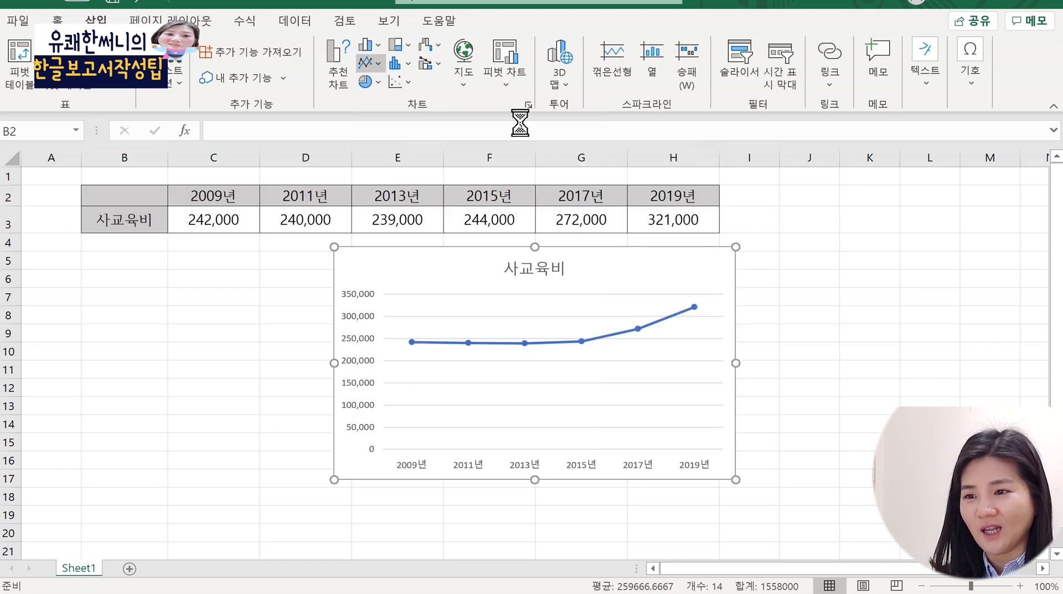
mouse_move(334, 479)
left_mouse_down()
mouse_move(121, 526)
mouse_move(91, 542)
left_mouse_up()
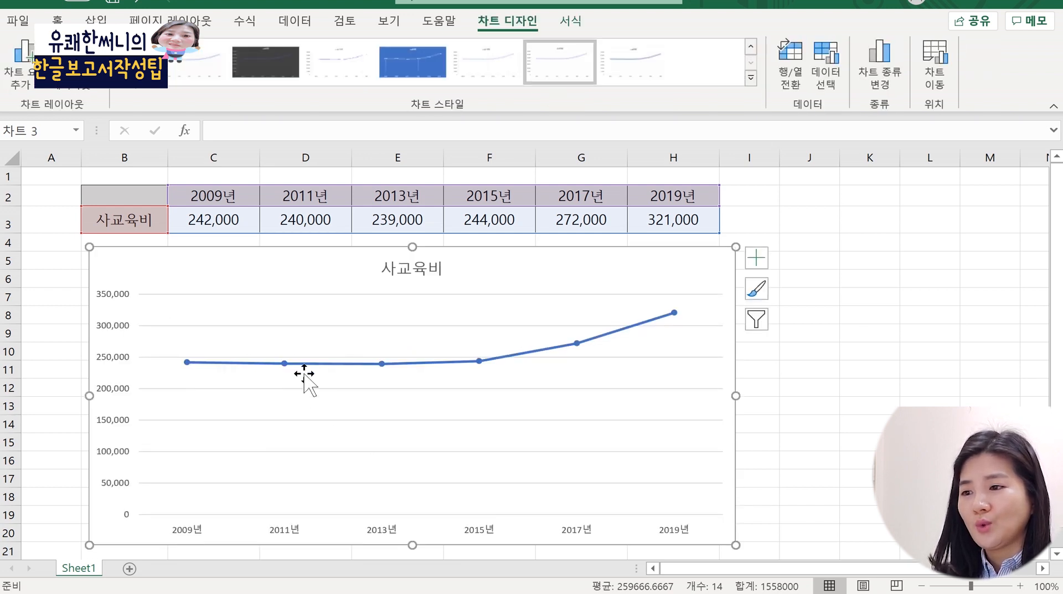
Step: Add data labels to the 사교육비 line series and select all of the labels
left_click(357, 364)
right_click(357, 364)
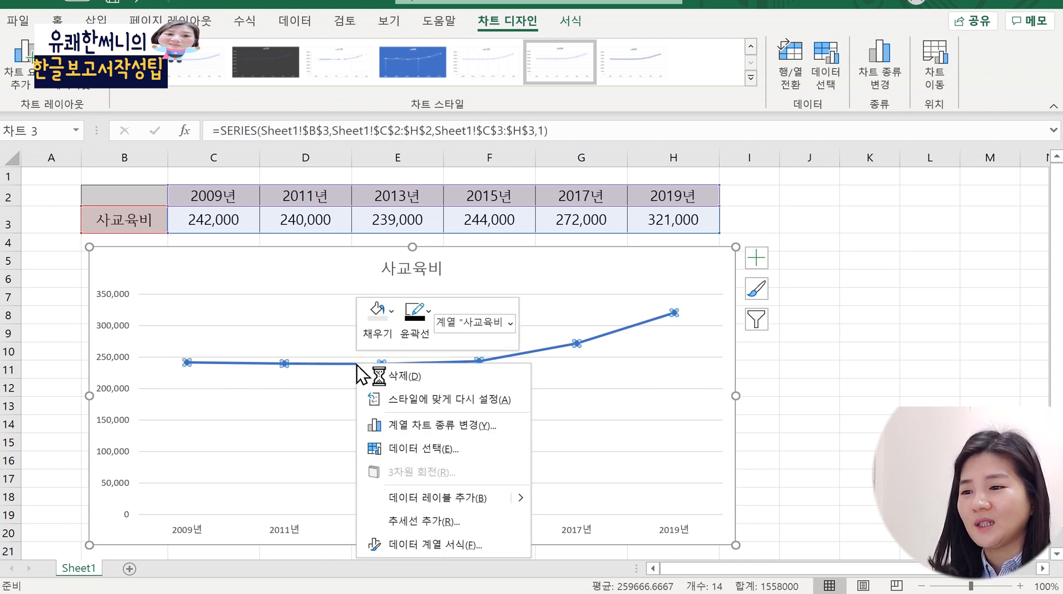
left_click(453, 498)
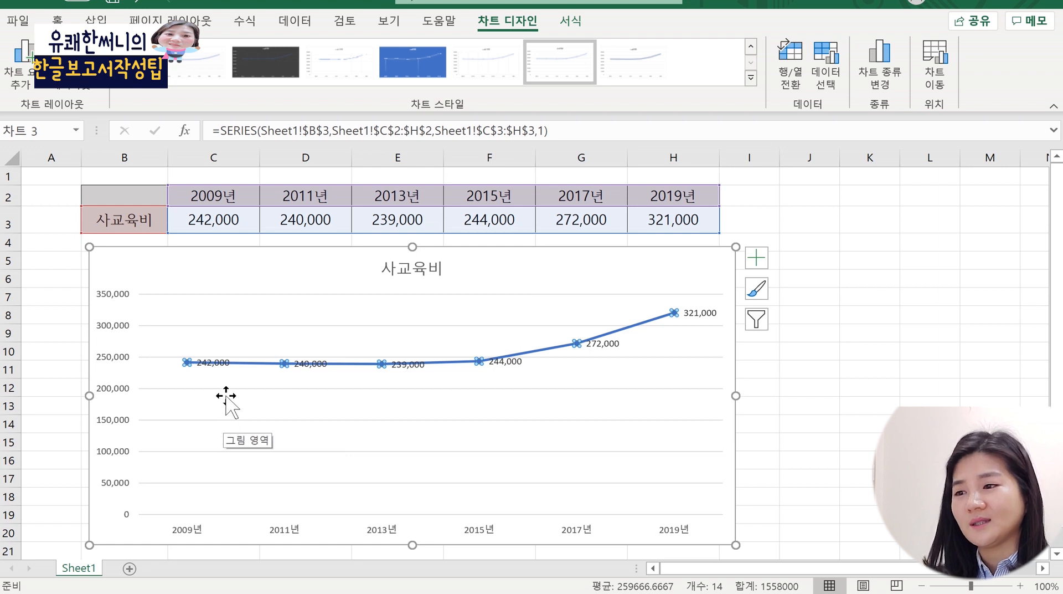
left_click(220, 364)
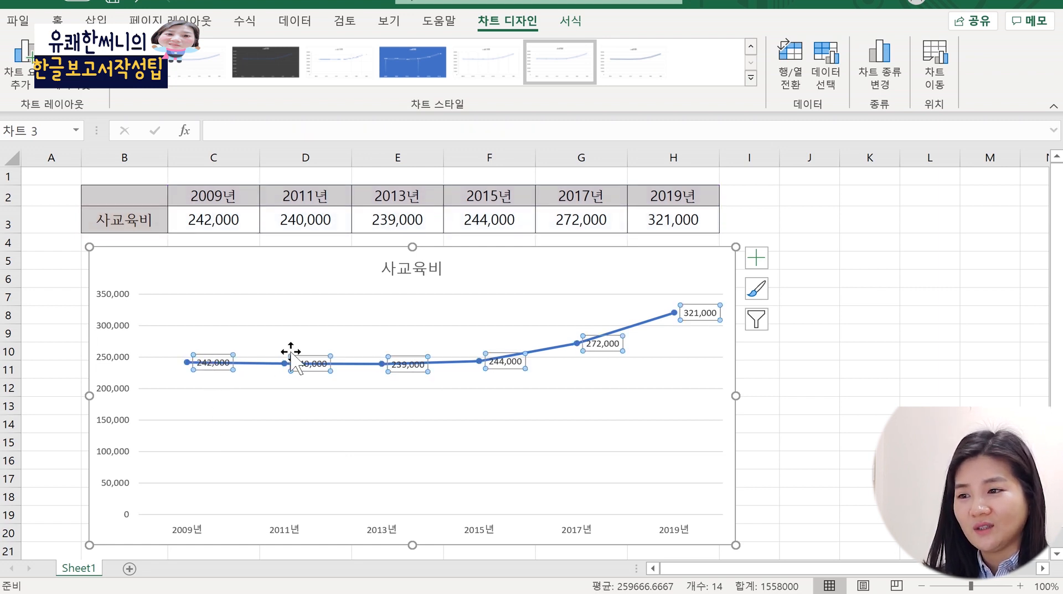
Step: Open the format settings of the 사교육비 data labels and set their label position to 위쪽 (above)
right_click(503, 370)
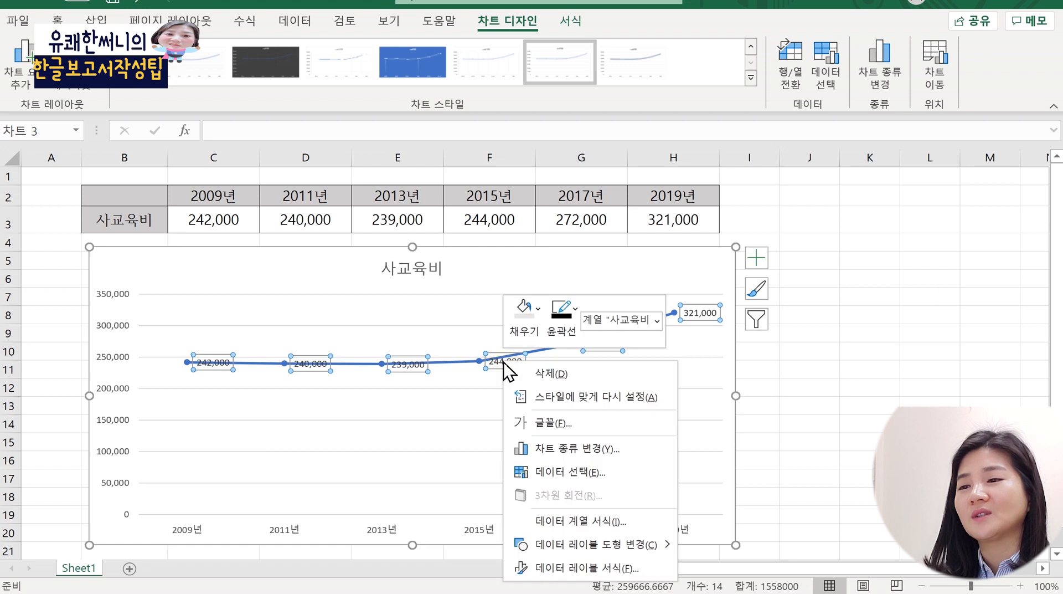
left_click(598, 569)
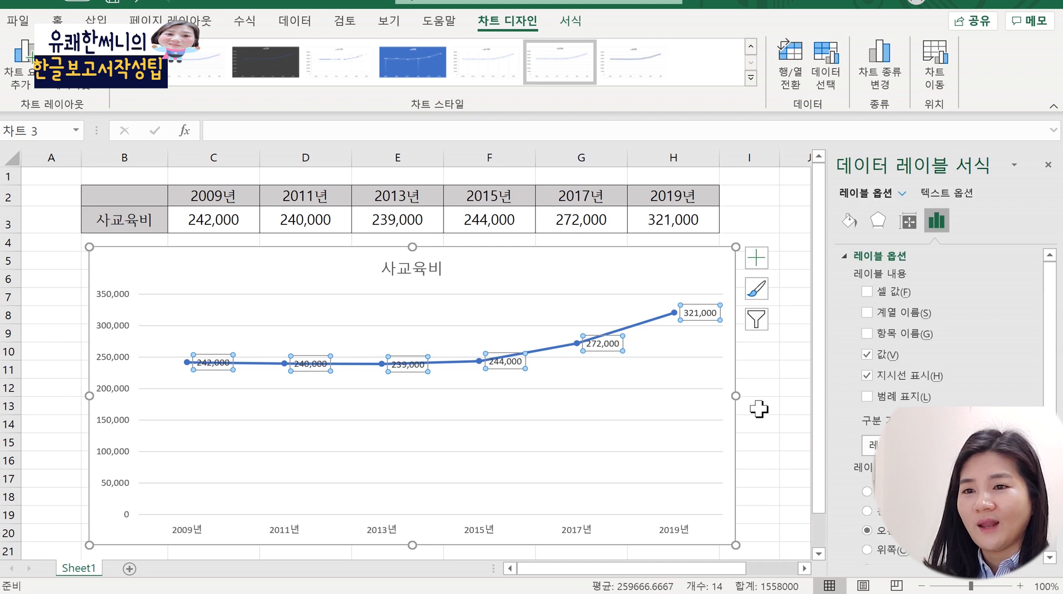
left_click_drag(1047, 296, 1046, 357)
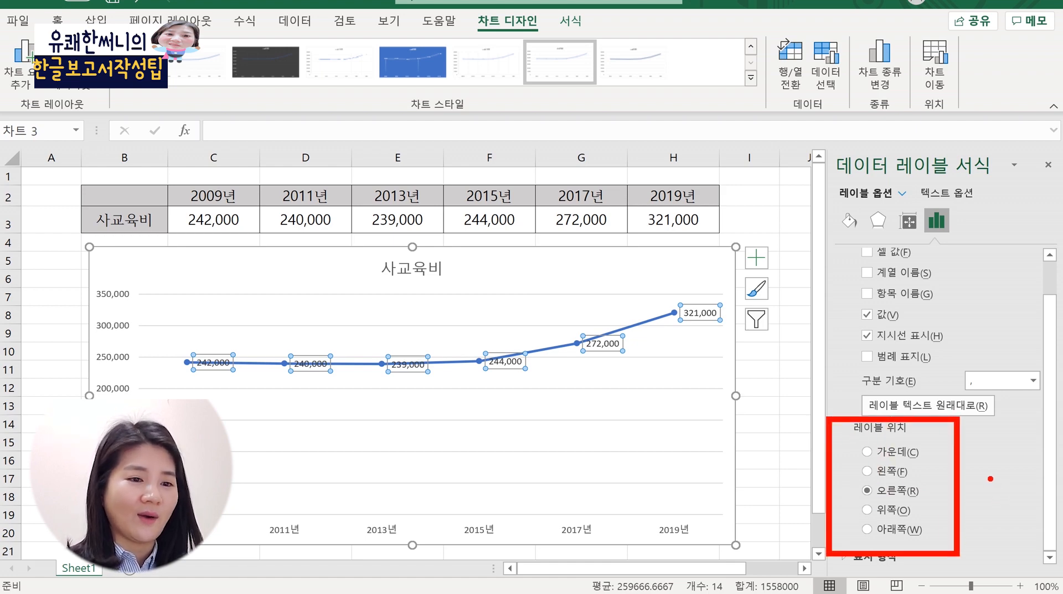
left_click(886, 511)
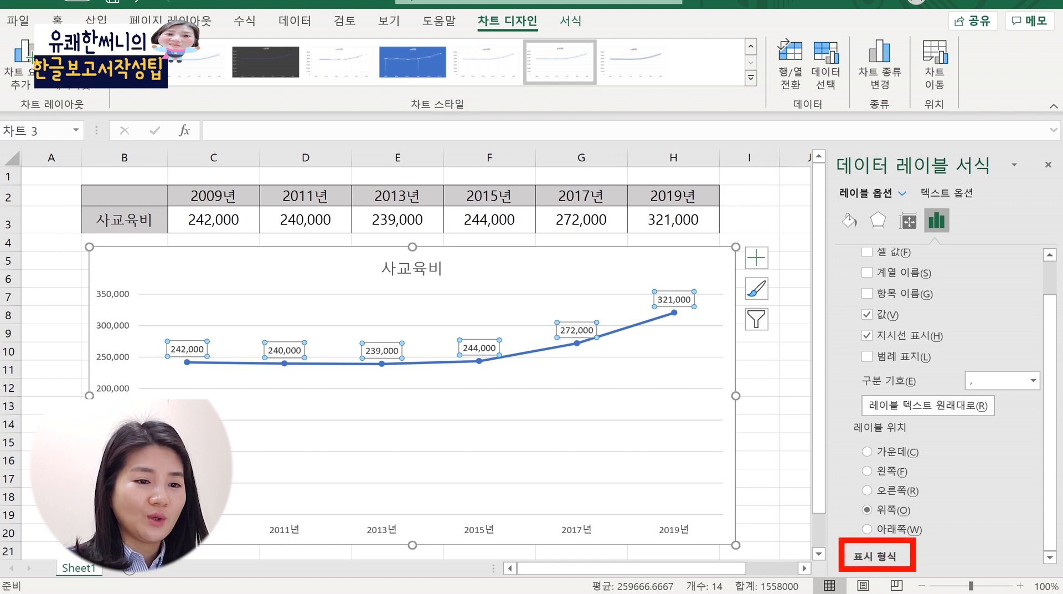
Step: Set the data labels' number format category to 숫자 with the 1000 단위 구분 기호 (thousands separator)
left_click(875, 556)
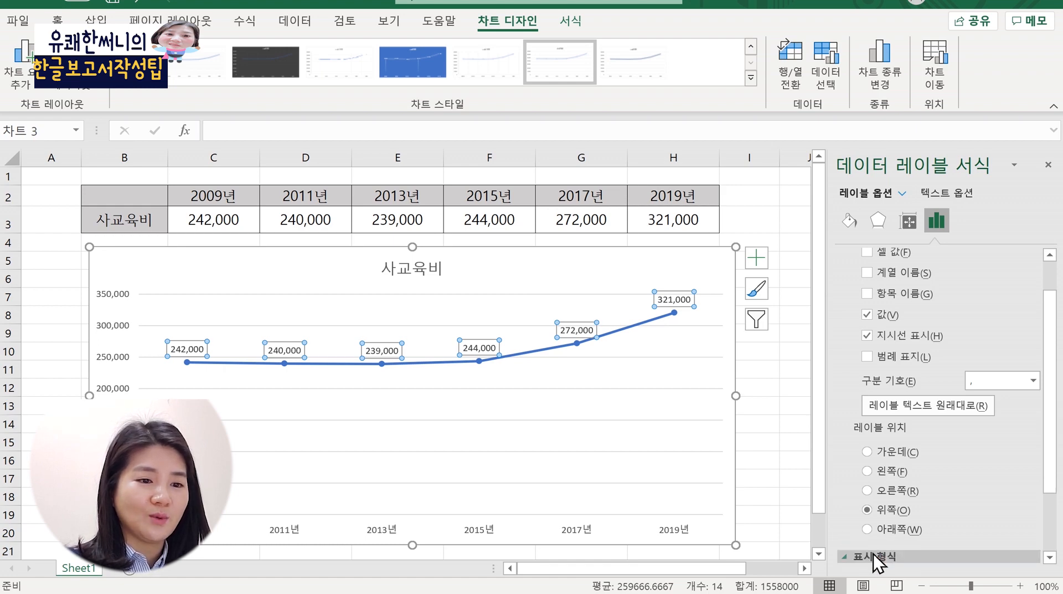
left_click(913, 477)
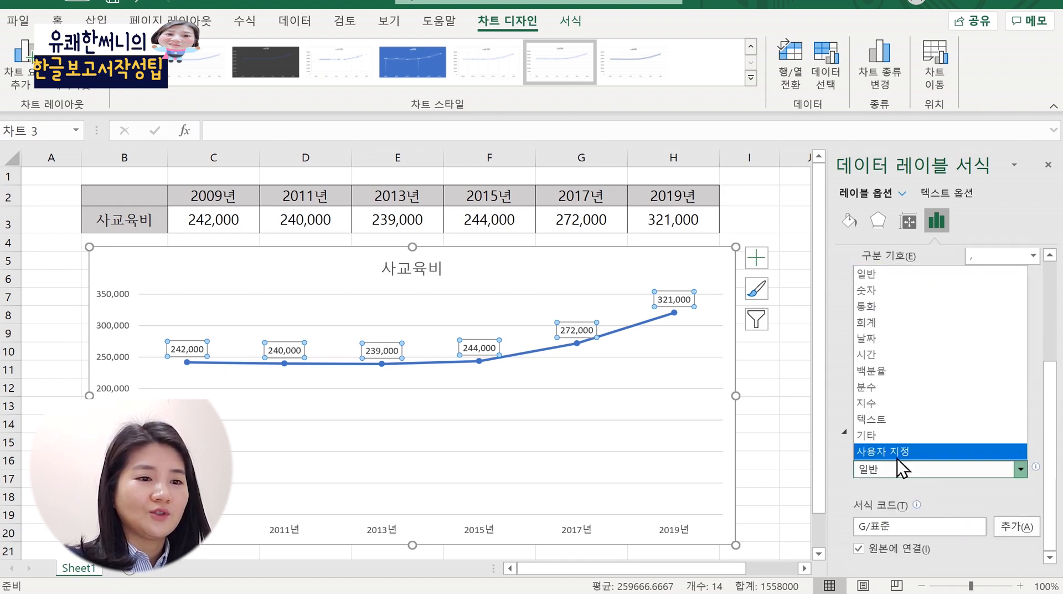
left_click(888, 289)
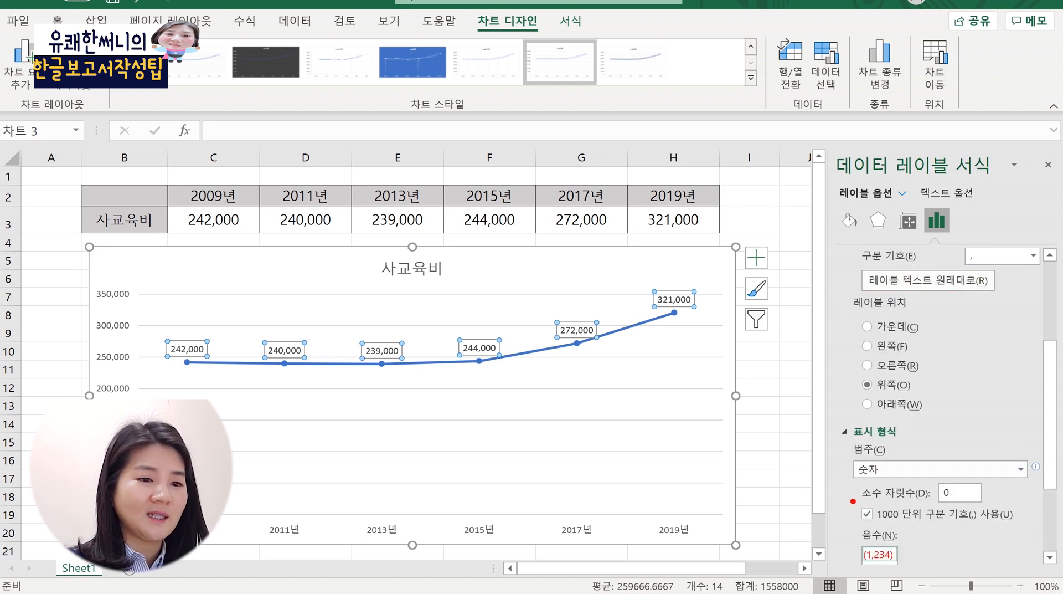
mouse_move(854, 499)
left_mouse_down()
mouse_move(900, 525)
mouse_move(1018, 528)
left_mouse_up()
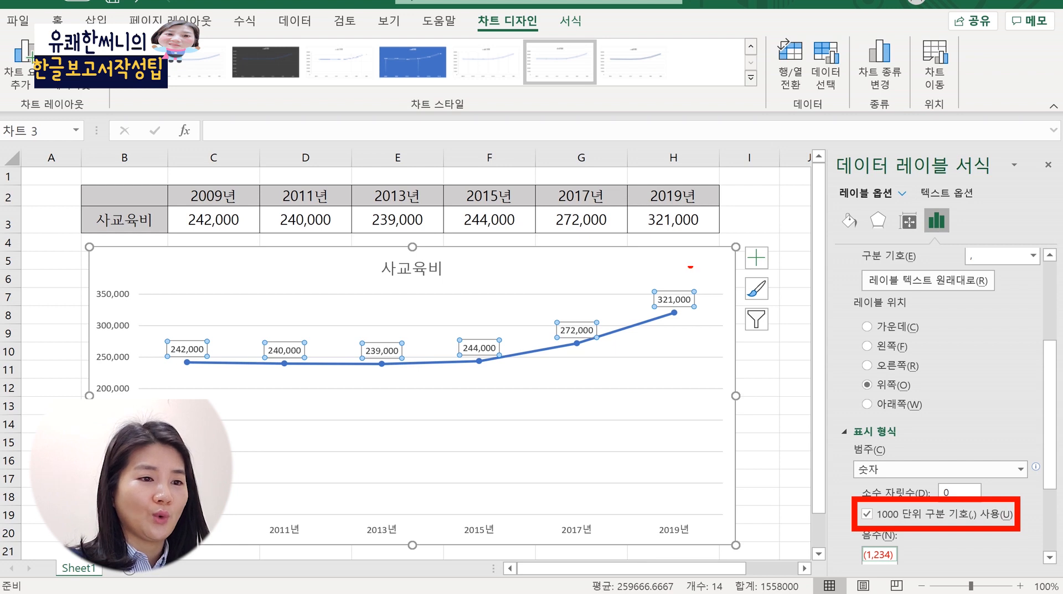
key("Escape")
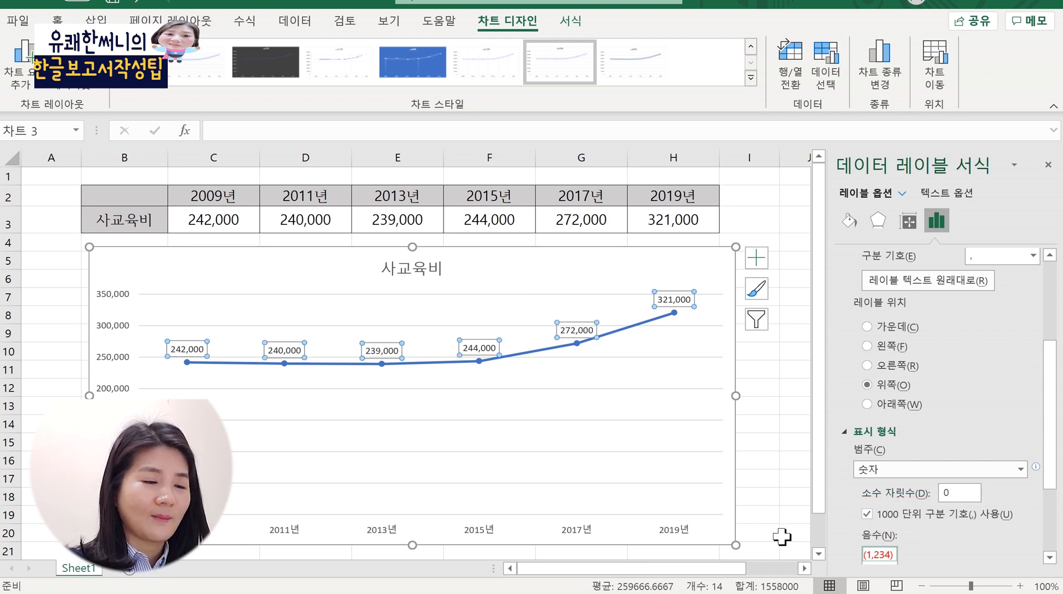
left_click(507, 277)
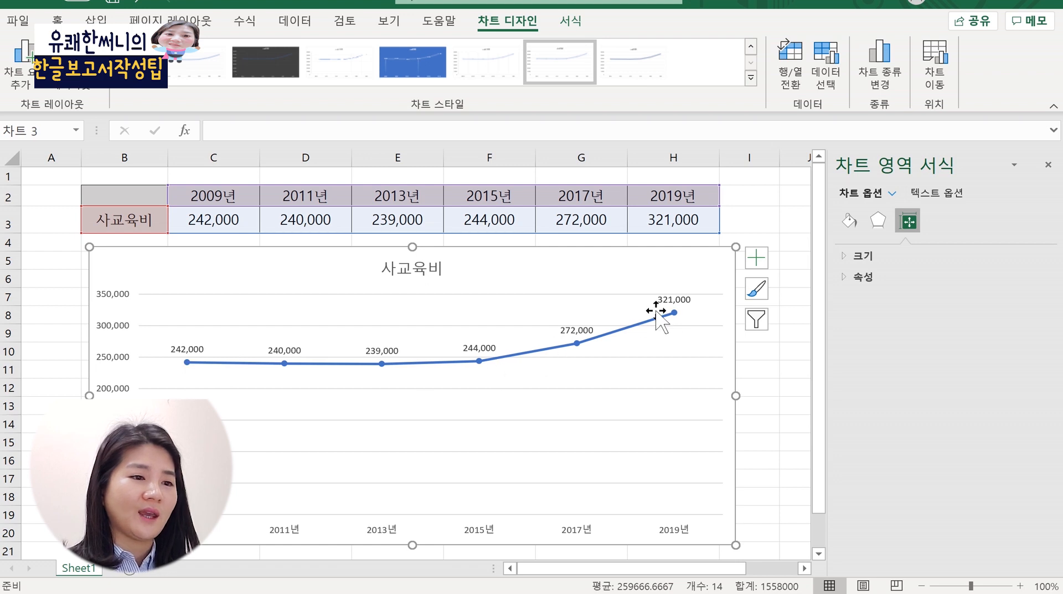
Step: Delete all data labels of the 사교육비 line series
left_click(178, 349)
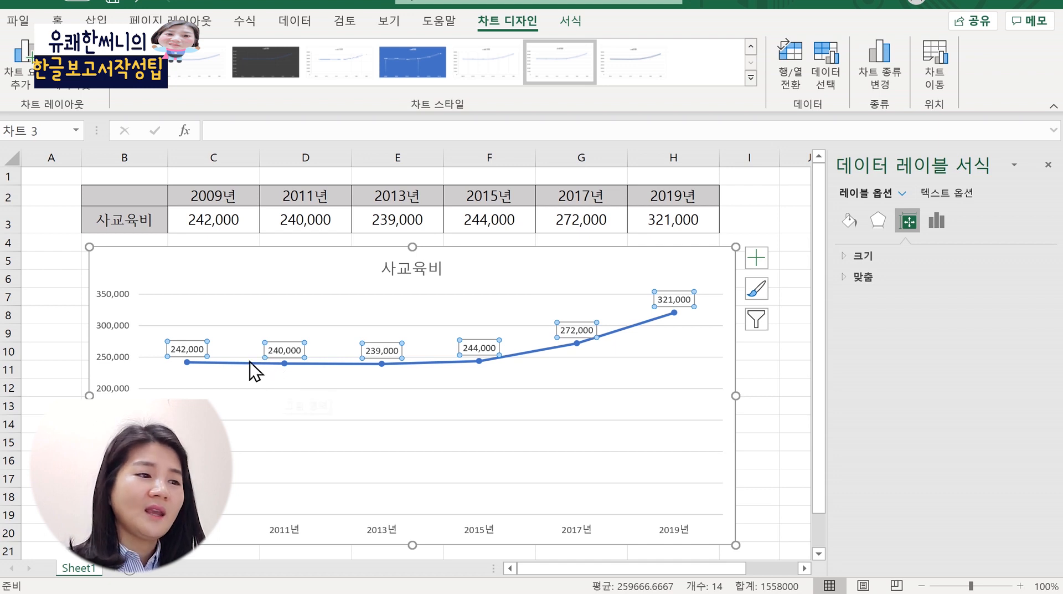
left_click(297, 364)
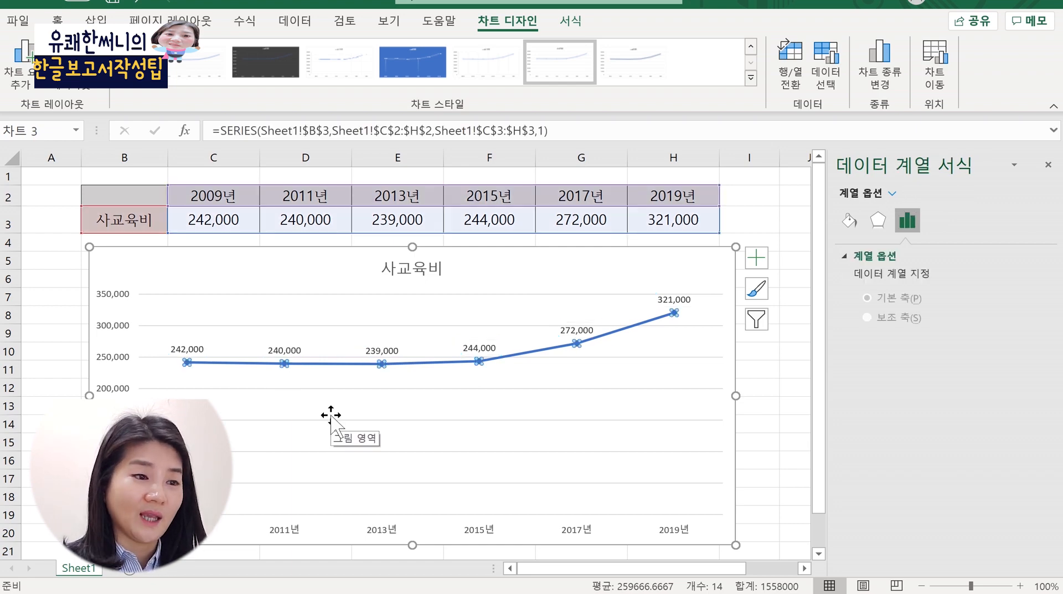
left_click(288, 350)
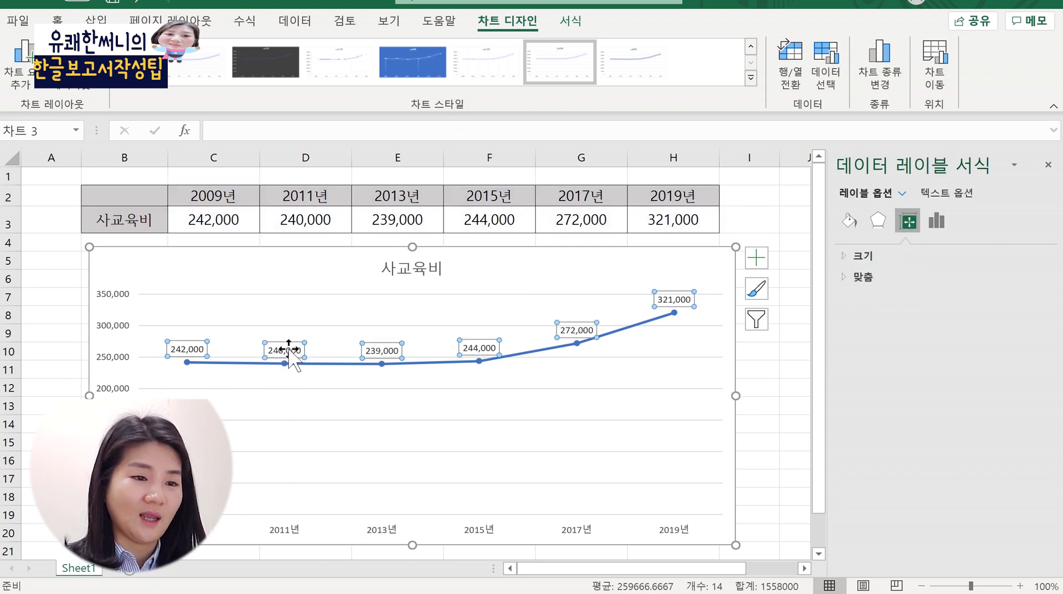
key("Delete")
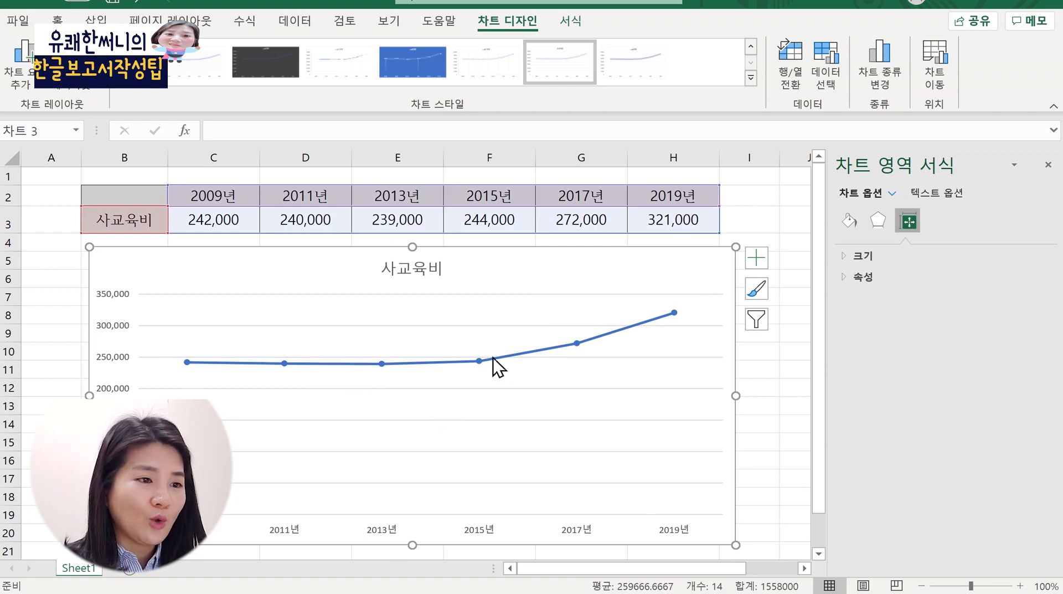
Step: Add a data label to only the 2019년 point of the 사교육비 line
mouse_move(579, 343)
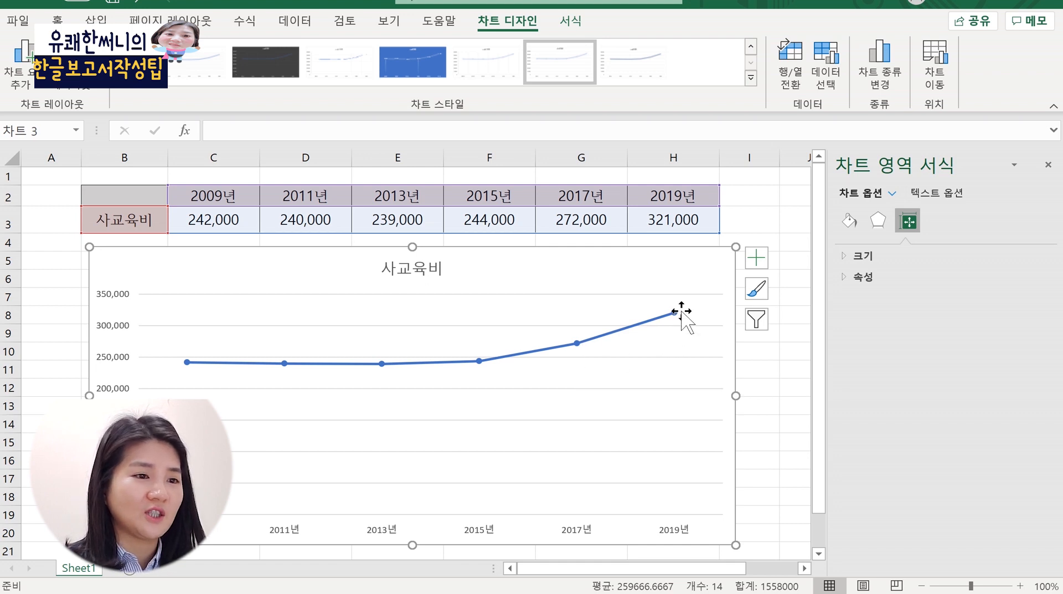
mouse_move(677, 315)
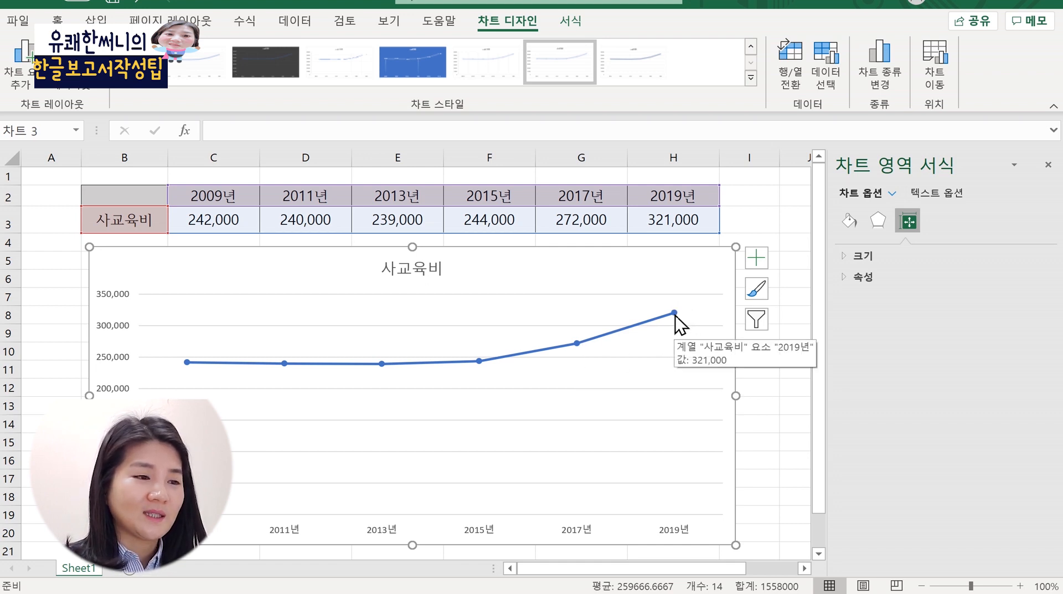
left_click(674, 313)
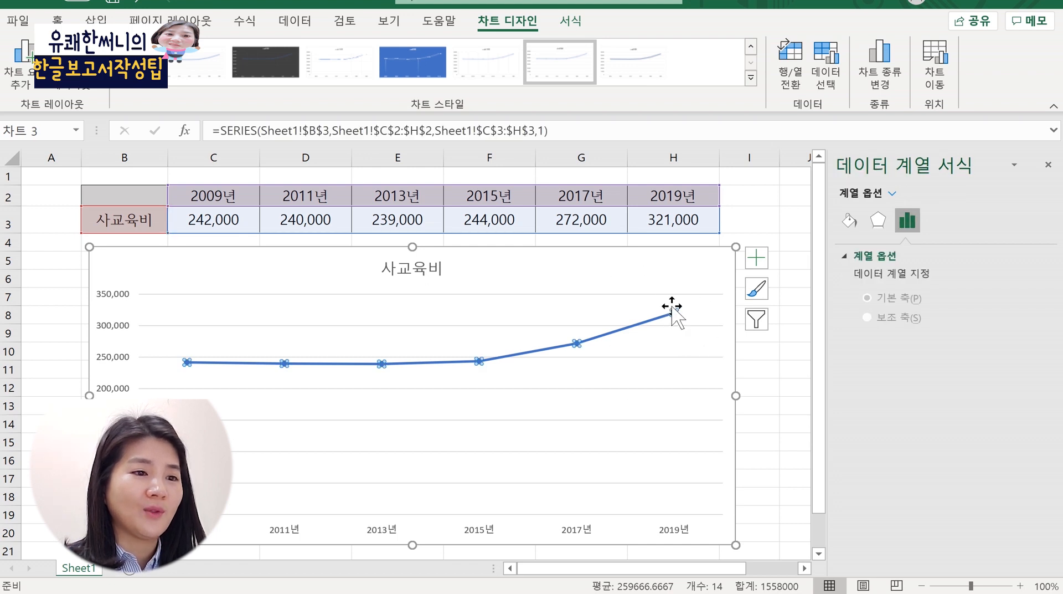
left_click(674, 313)
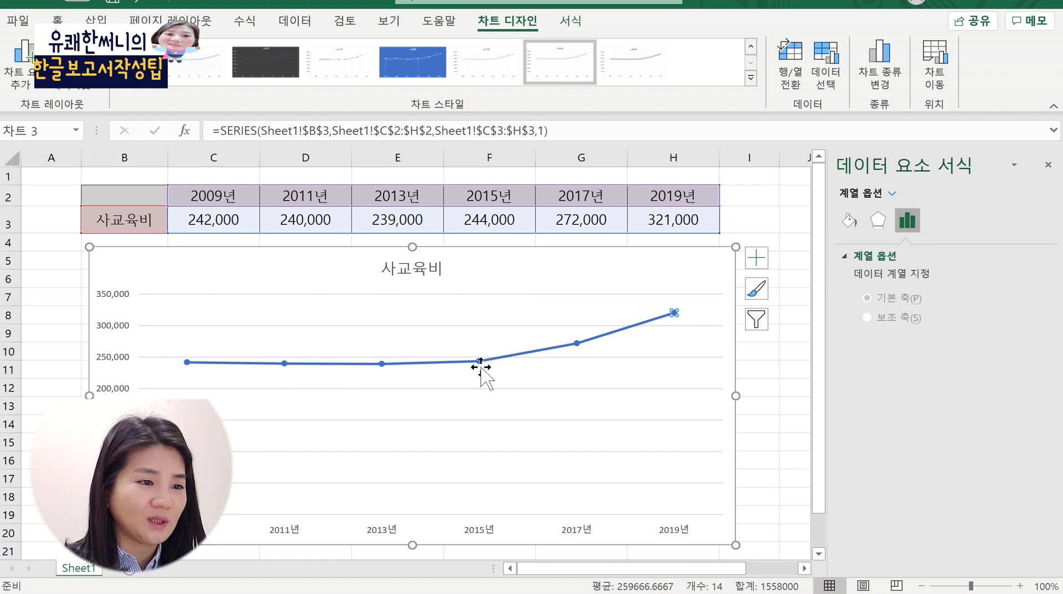
right_click(674, 311)
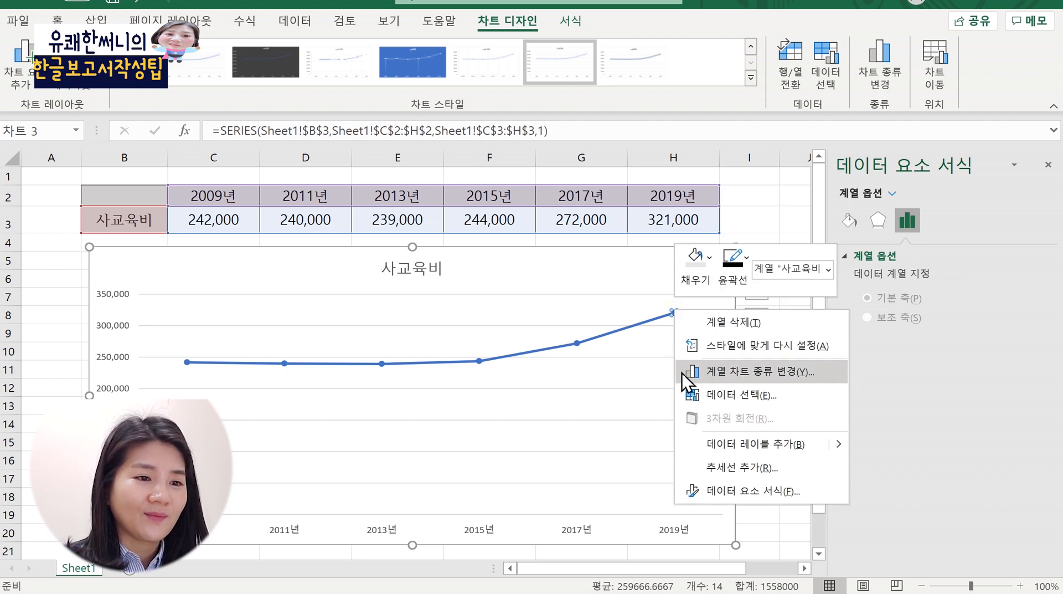
left_click(737, 444)
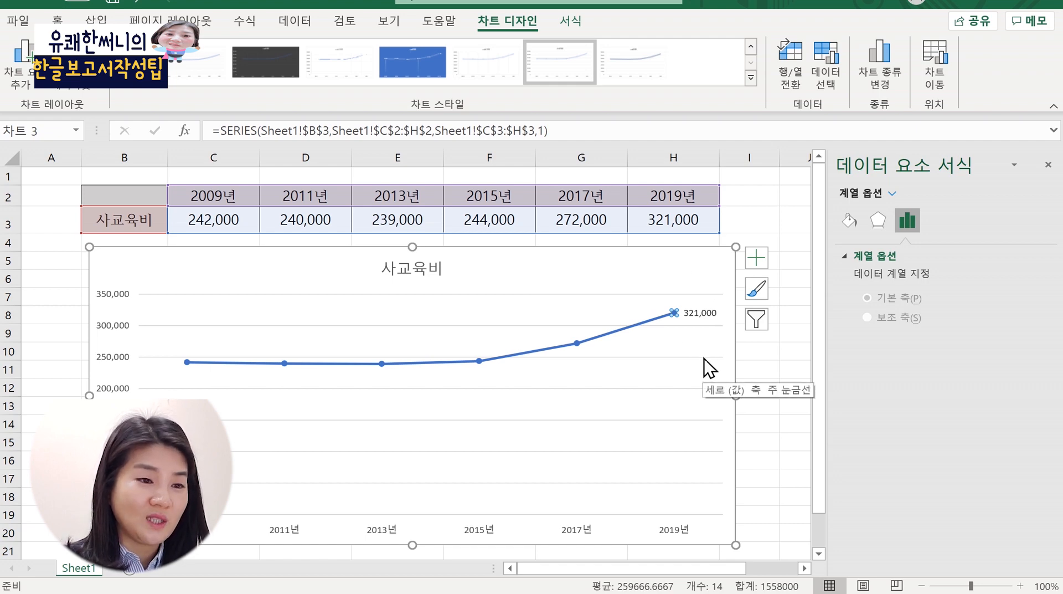
Step: Set the label position of the 2019년 data label to 위쪽 (above)
left_click(702, 313)
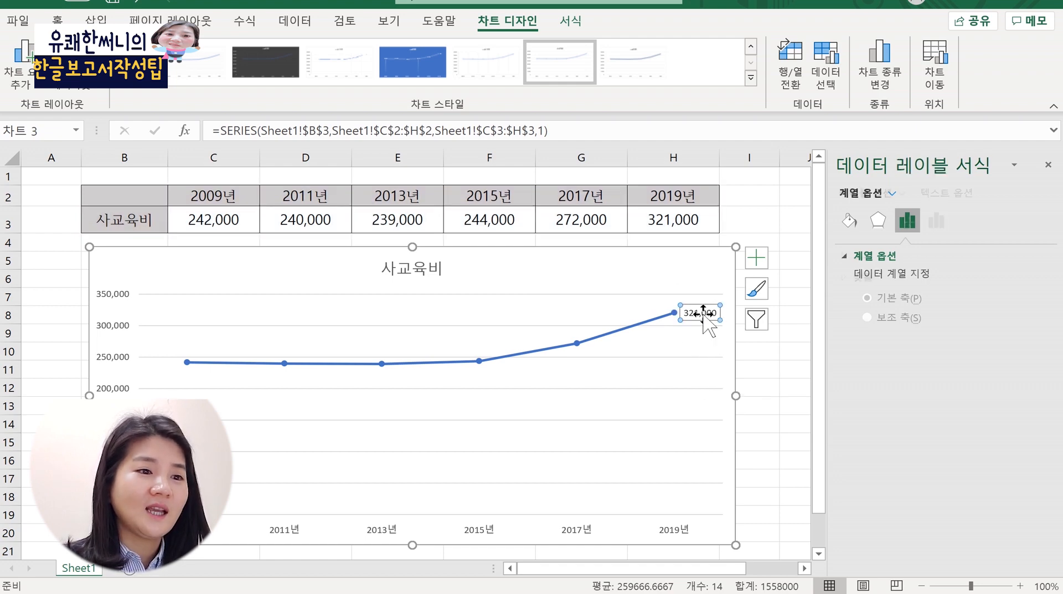
right_click(704, 317)
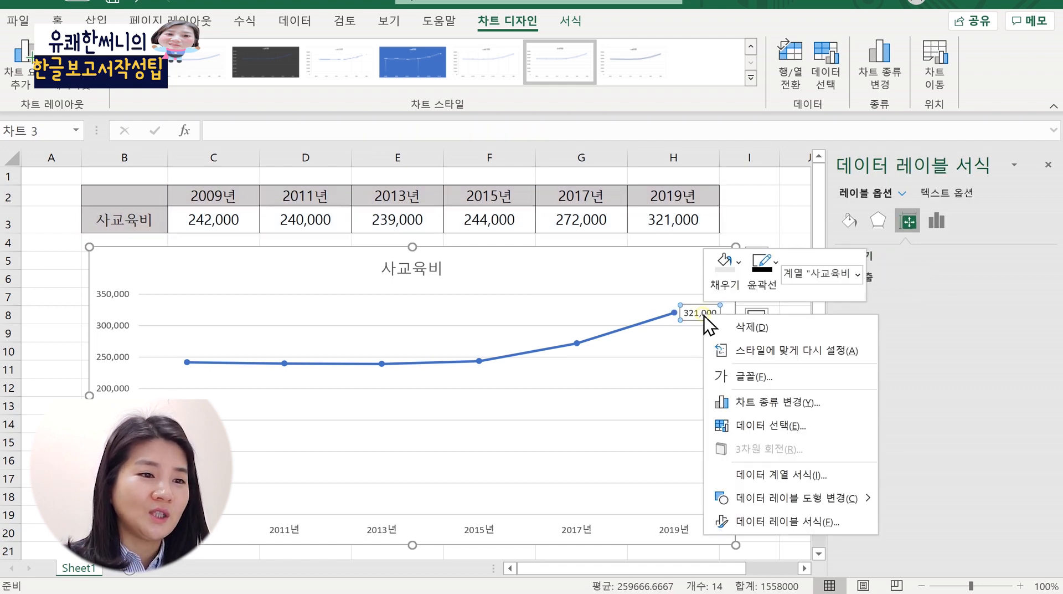
left_click(778, 522)
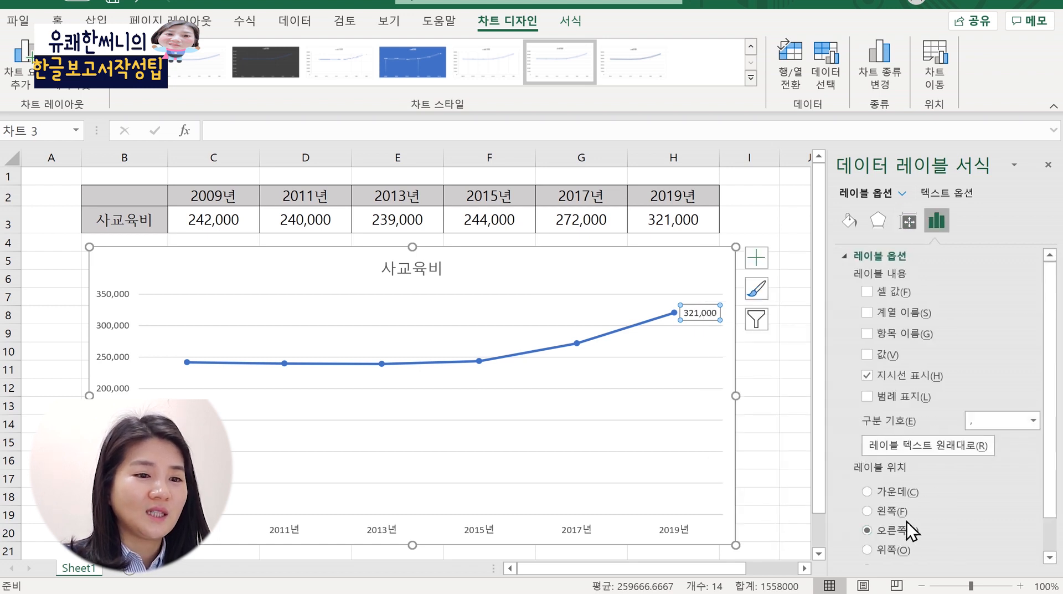
left_click(897, 553)
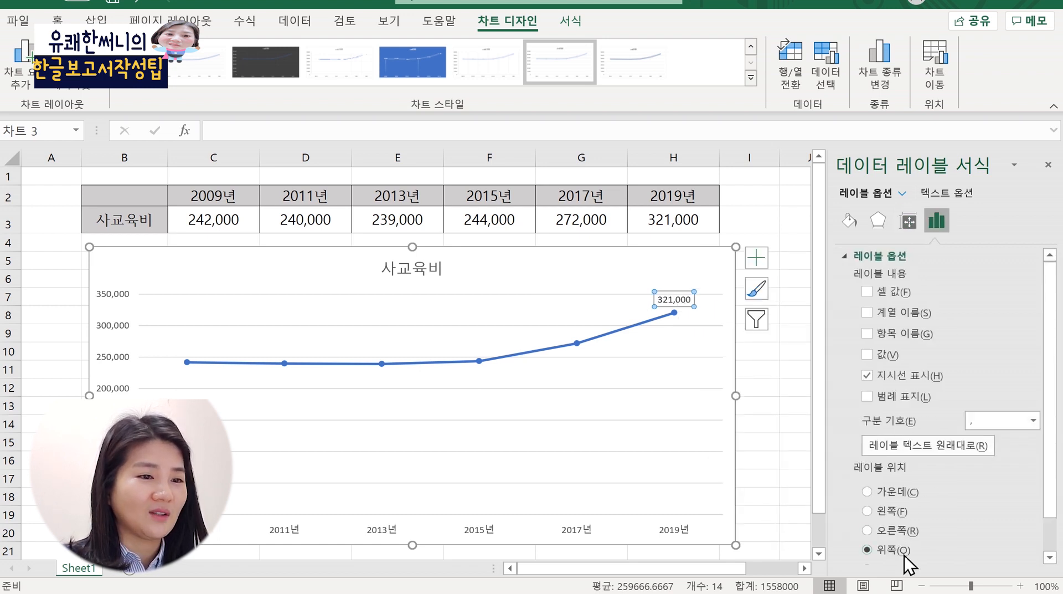
Step: Delete the vertical value axis and the horizontal gridlines from the line chart
left_click(113, 332)
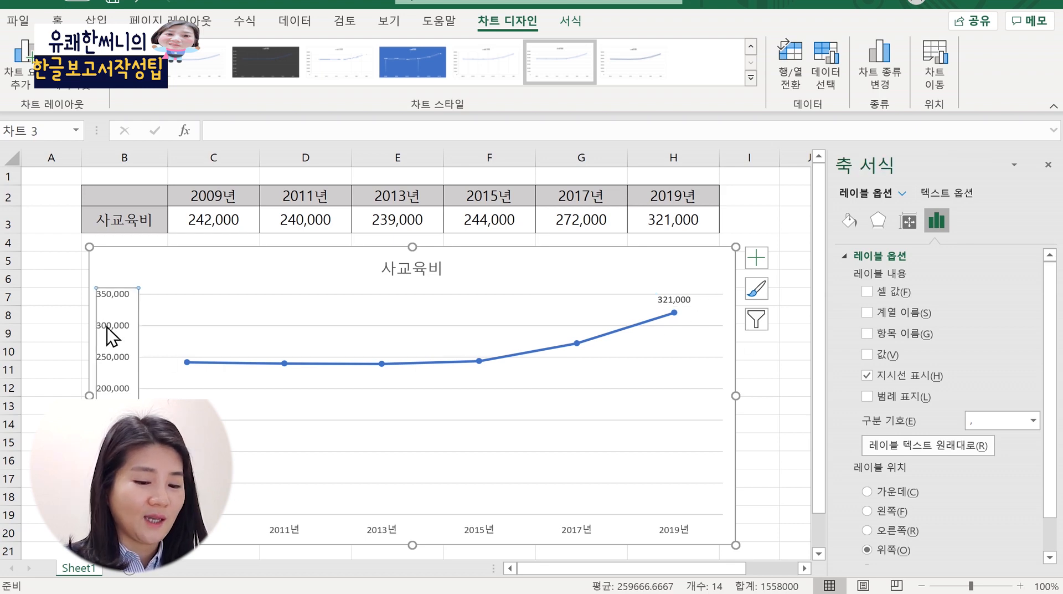
key("Delete")
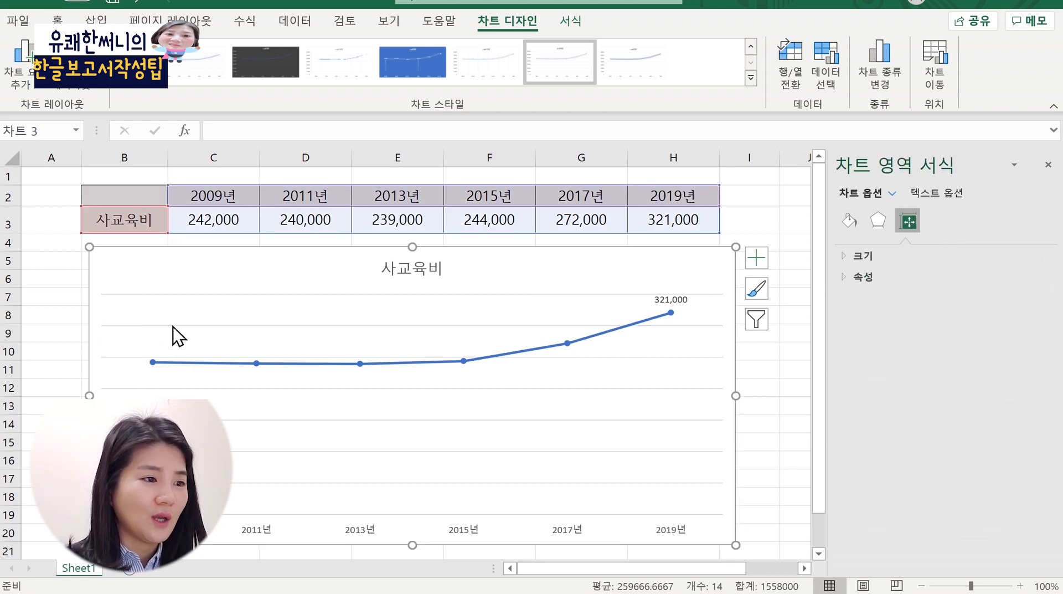
left_click(174, 326)
key("Delete")
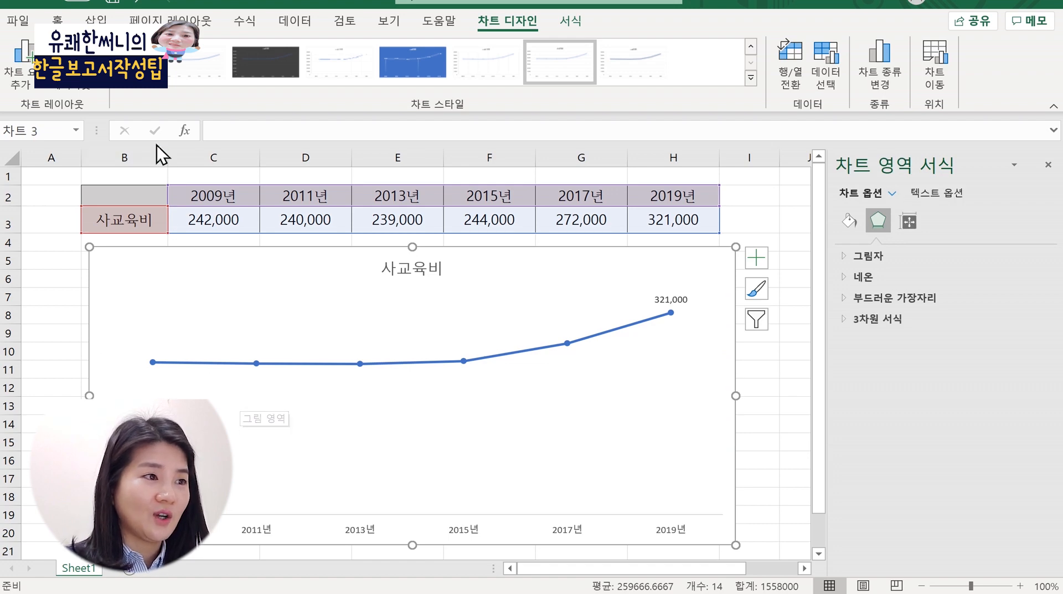
Step: Draw a closed freeform shape about 16.6 cm wide and 6.4 cm tall, tracing just under the 사교육비 line down to the horizontal axis
left_click(96, 21)
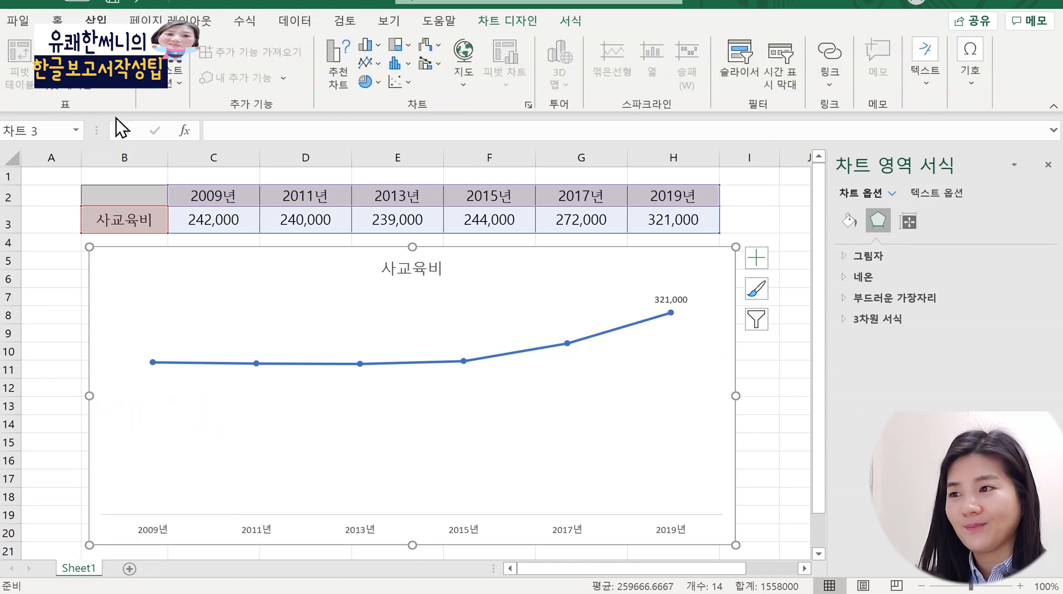
left_click(163, 94)
left_click(231, 151)
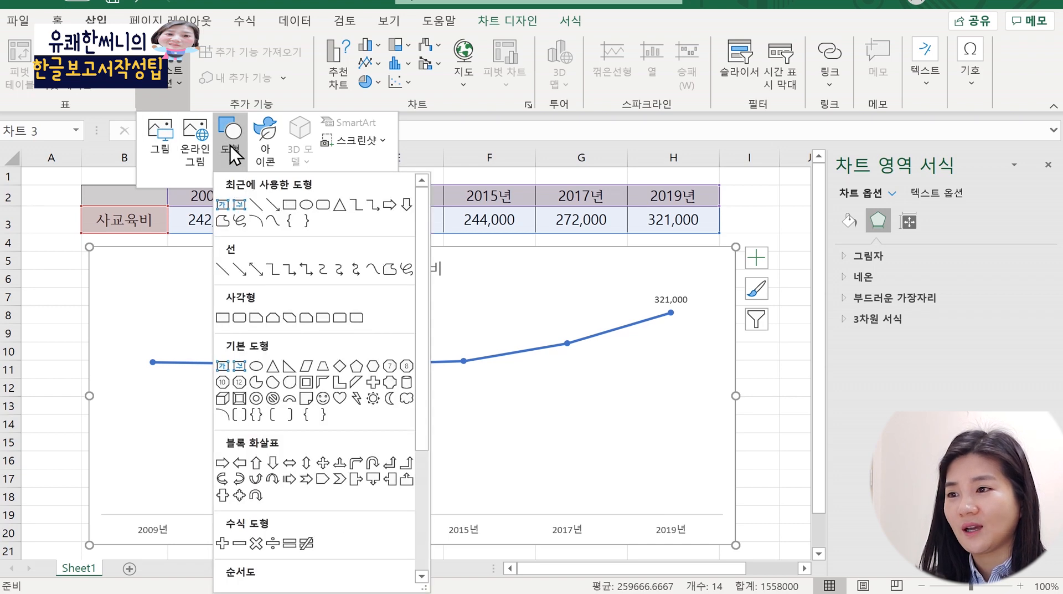
left_click(389, 270)
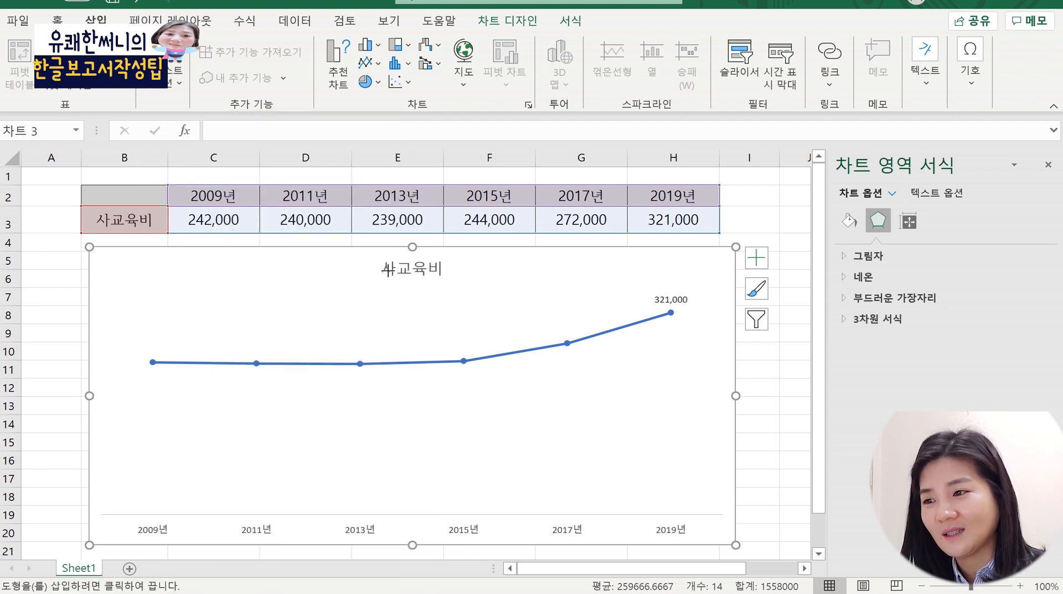
left_click(153, 365)
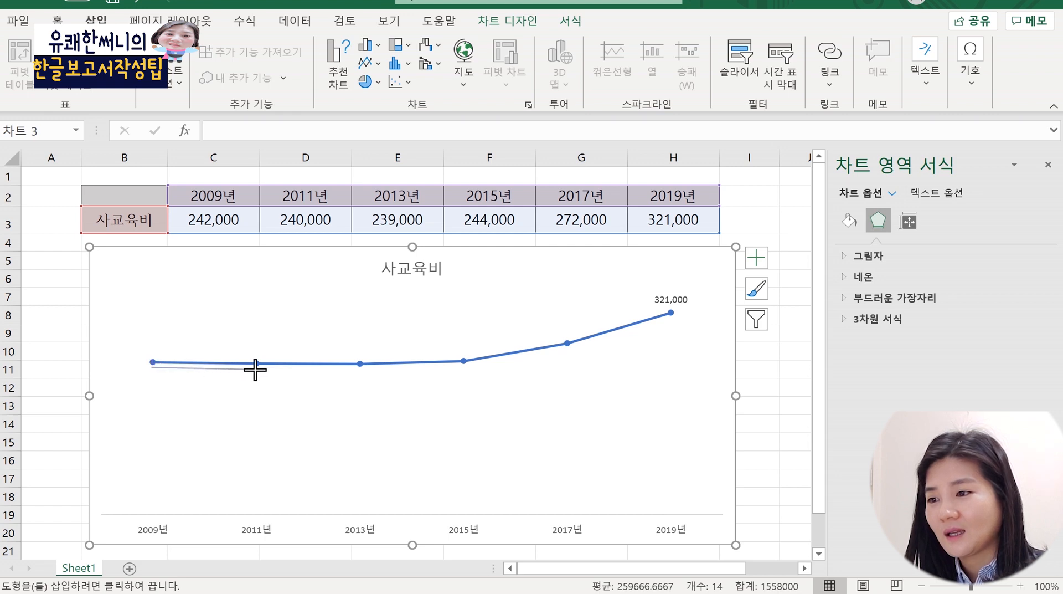
left_click(257, 370)
left_click(358, 371)
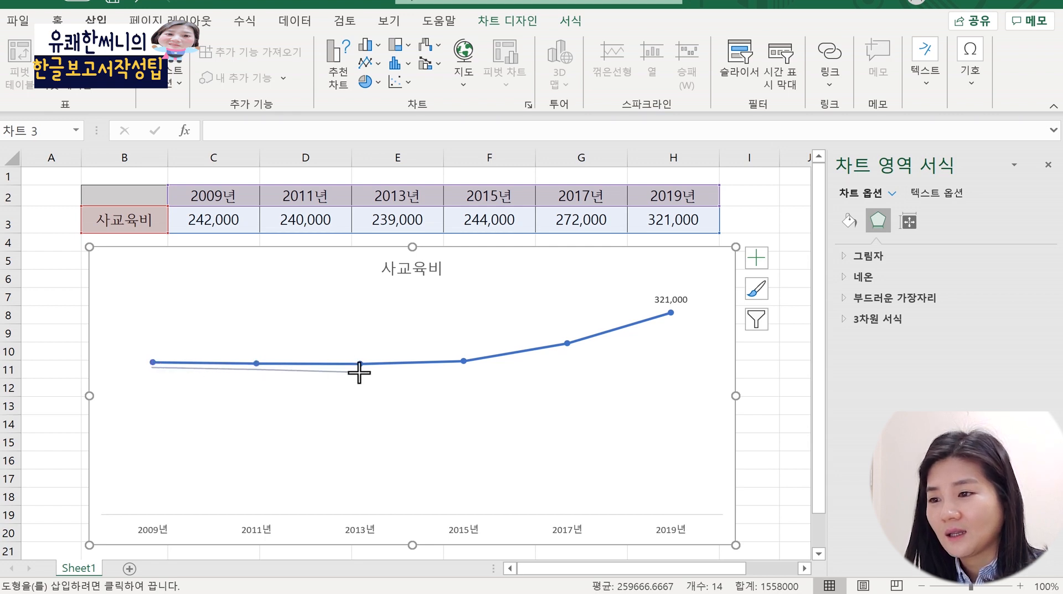
left_click(466, 368)
left_click(570, 349)
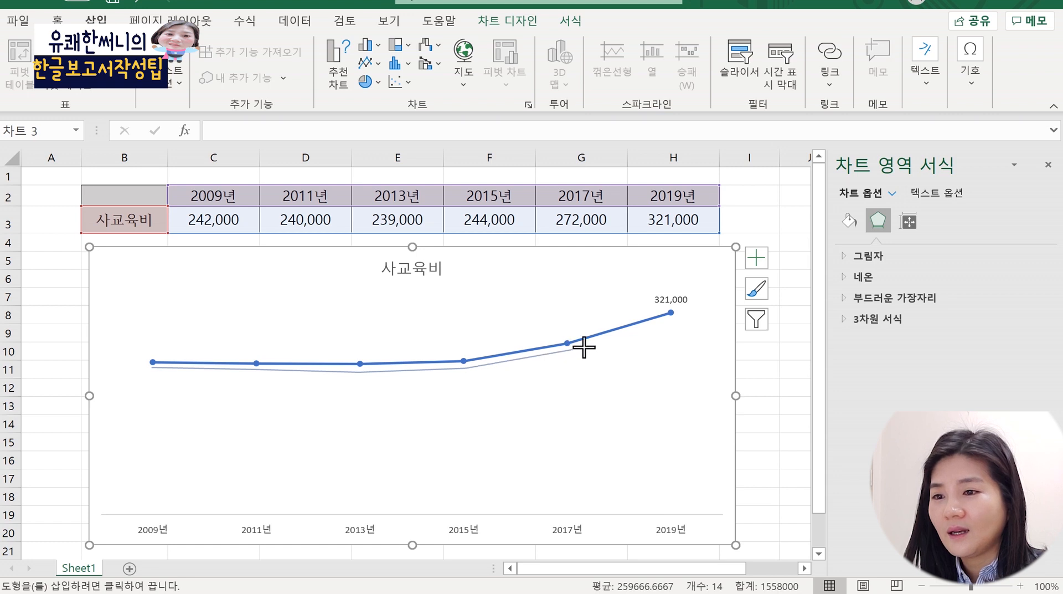
left_click(674, 321)
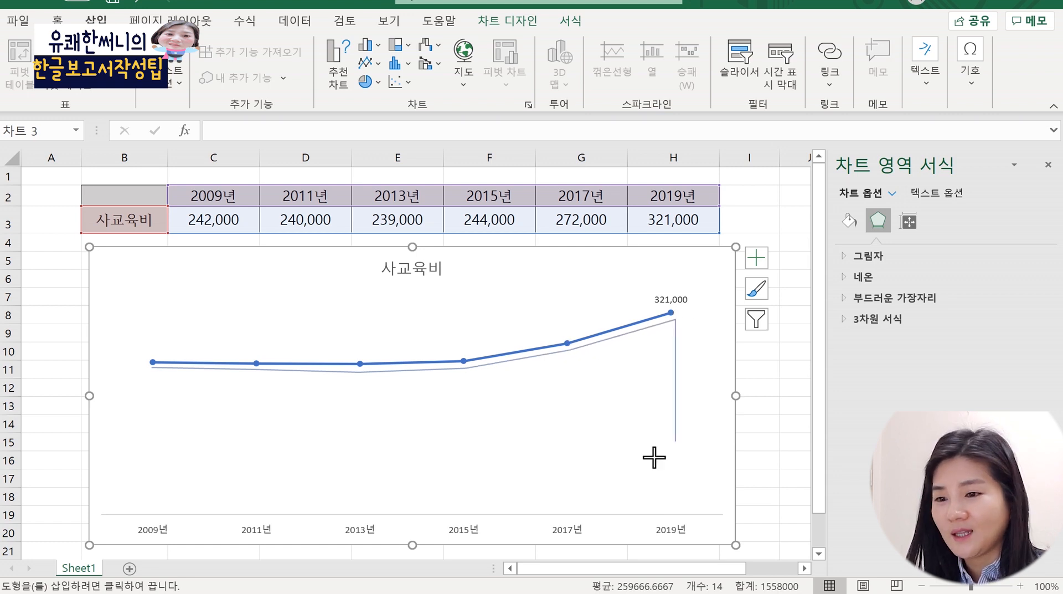
left_click(676, 514)
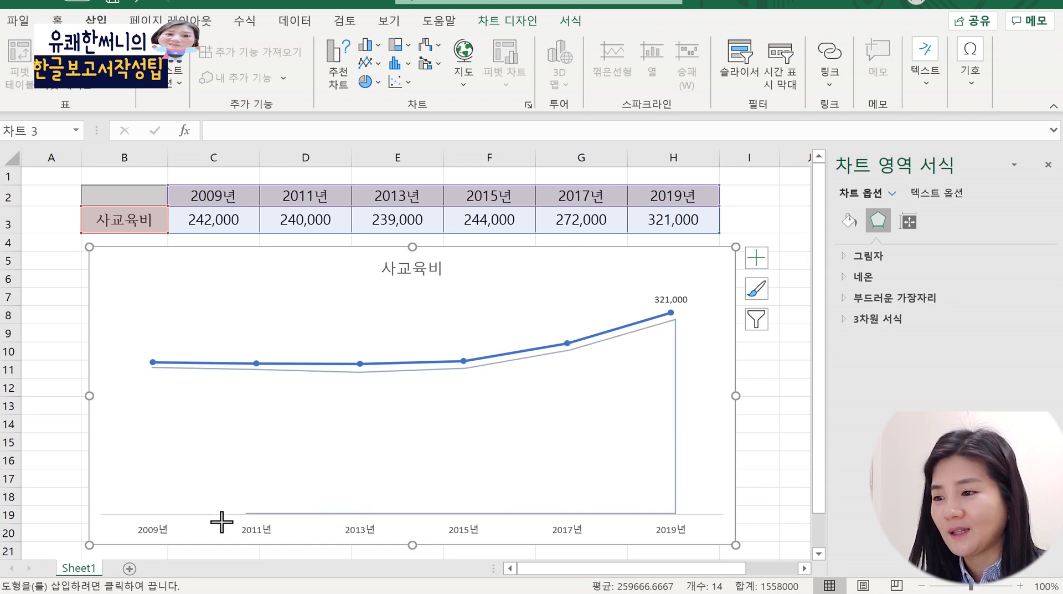
left_click(153, 513)
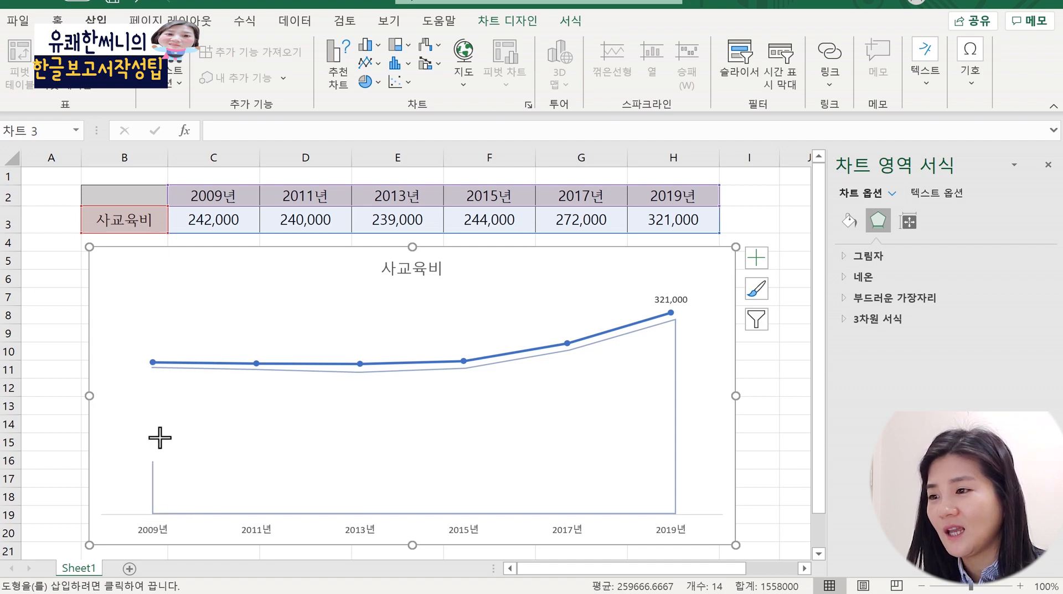
left_click(159, 364)
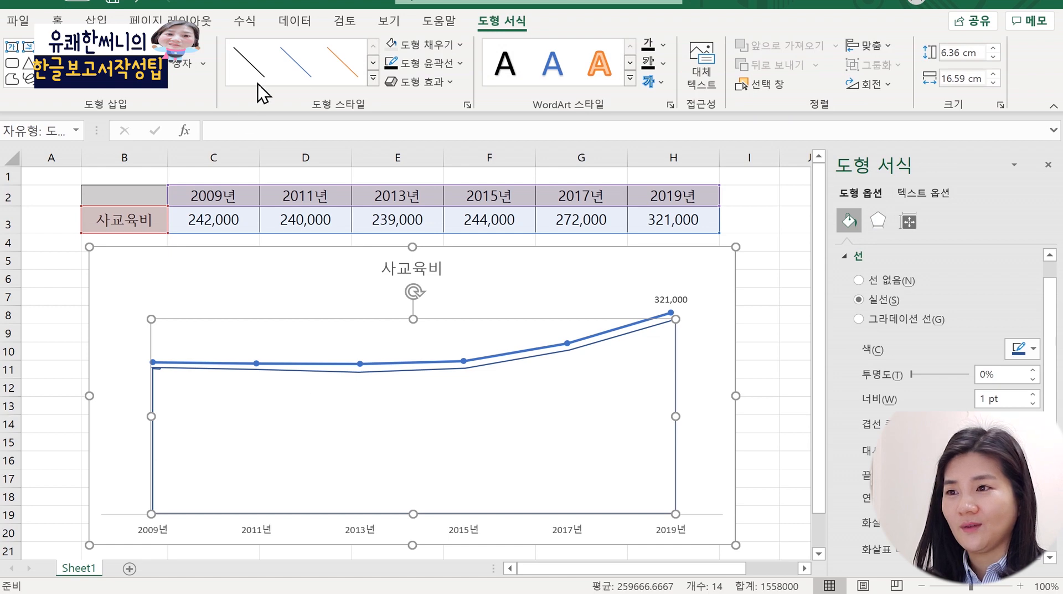
Step: Remove the freeform shape's outline and fill it with a lighter shade of the blue theme color
left_click(419, 63)
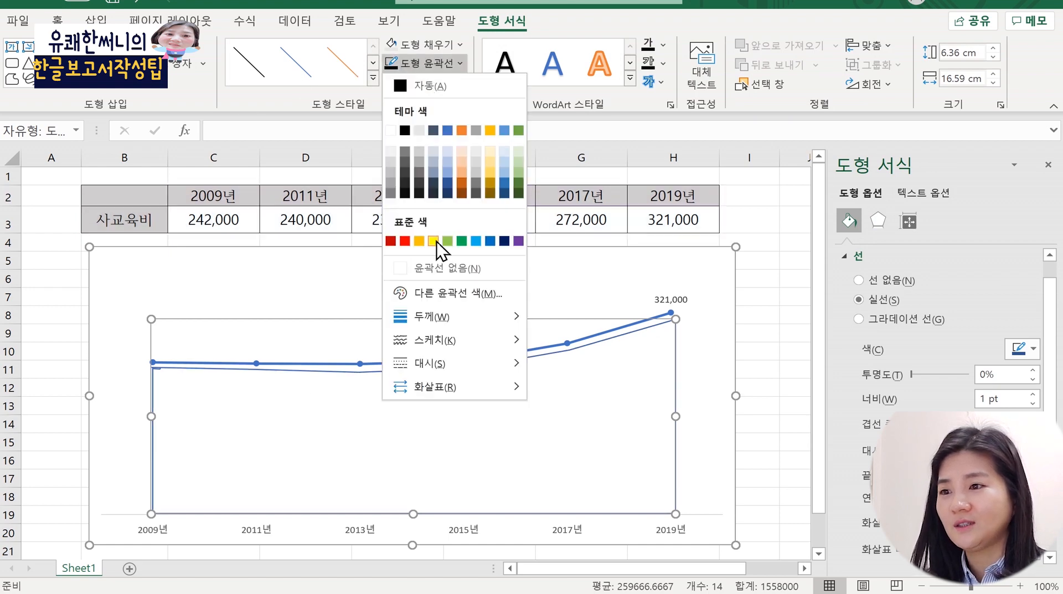
left_click(432, 268)
left_click(424, 44)
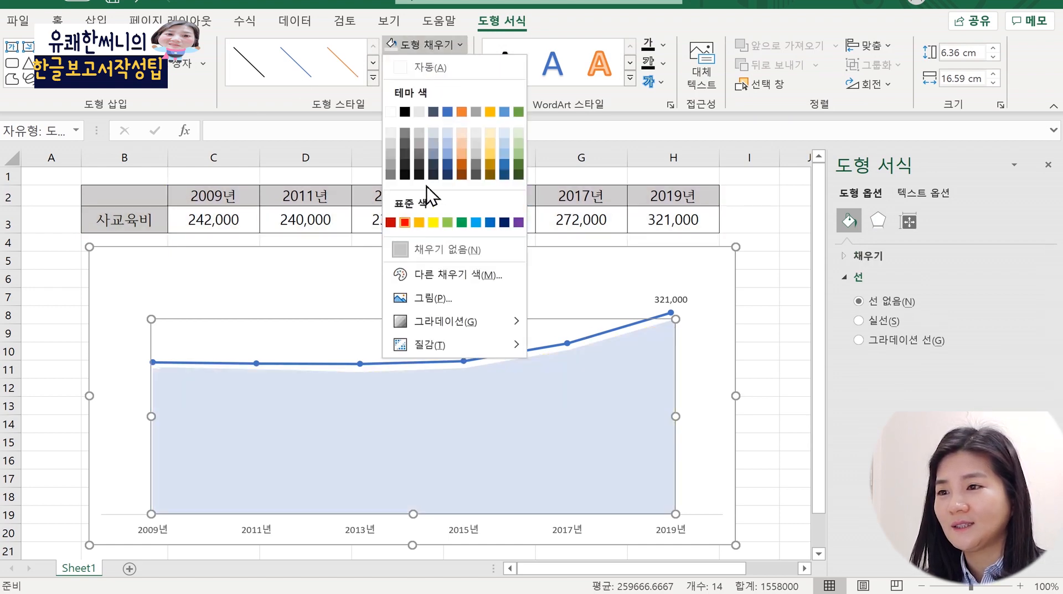
left_click(448, 154)
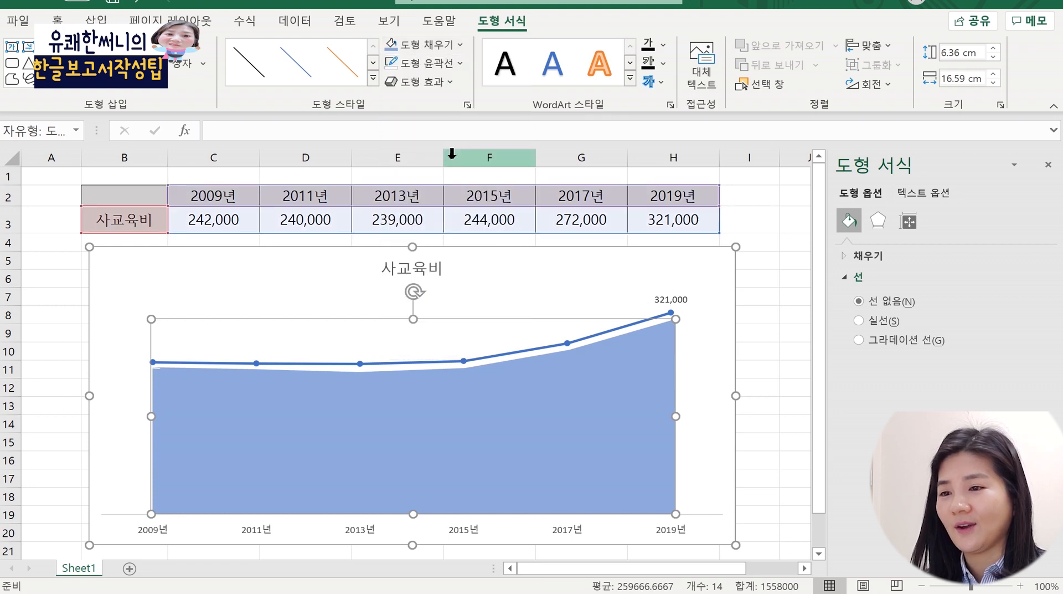
left_click(759, 389)
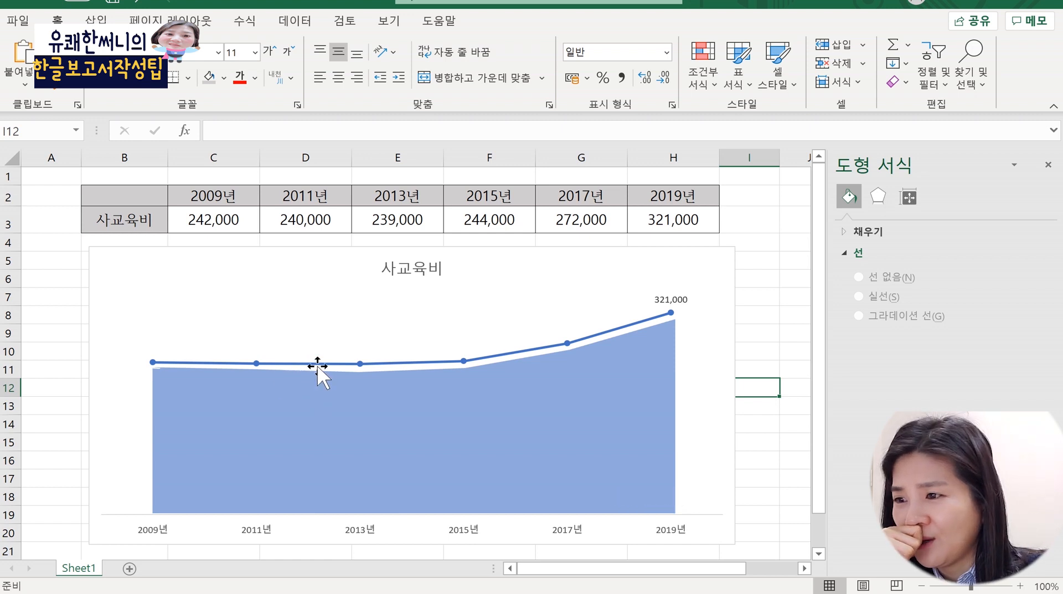
Step: Change the 사교육비 line's markers to the built-in (기본 제공) diamond type with size 9
left_click(360, 365)
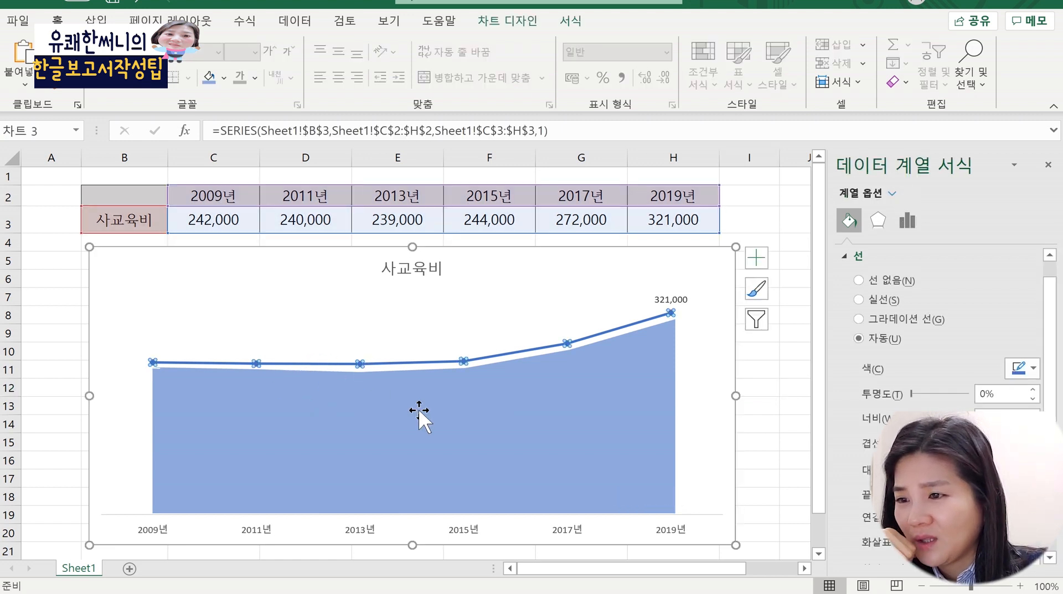
right_click(360, 364)
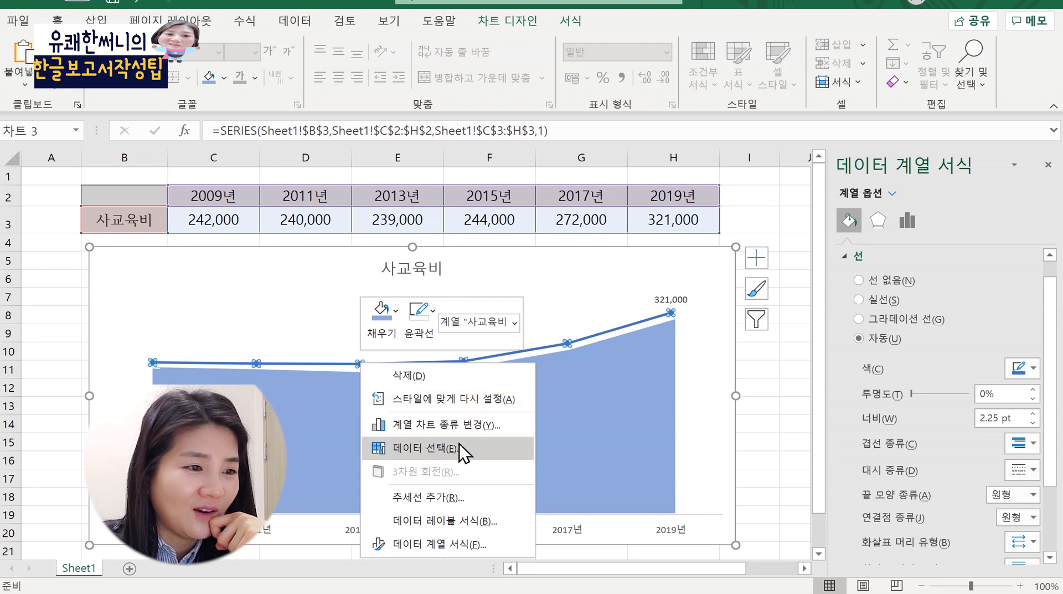
left_click(481, 543)
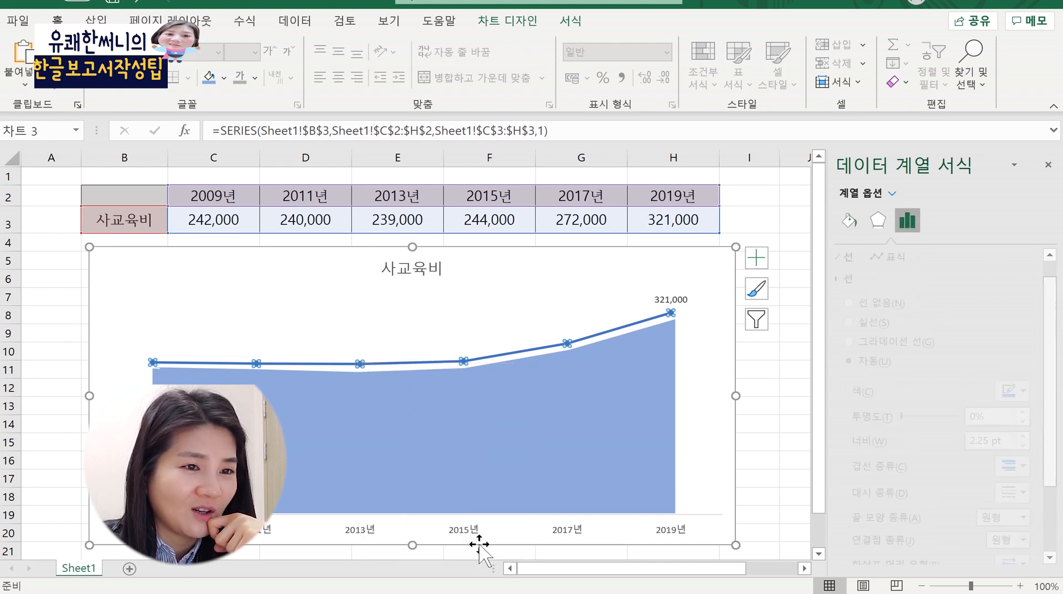
left_click(849, 220)
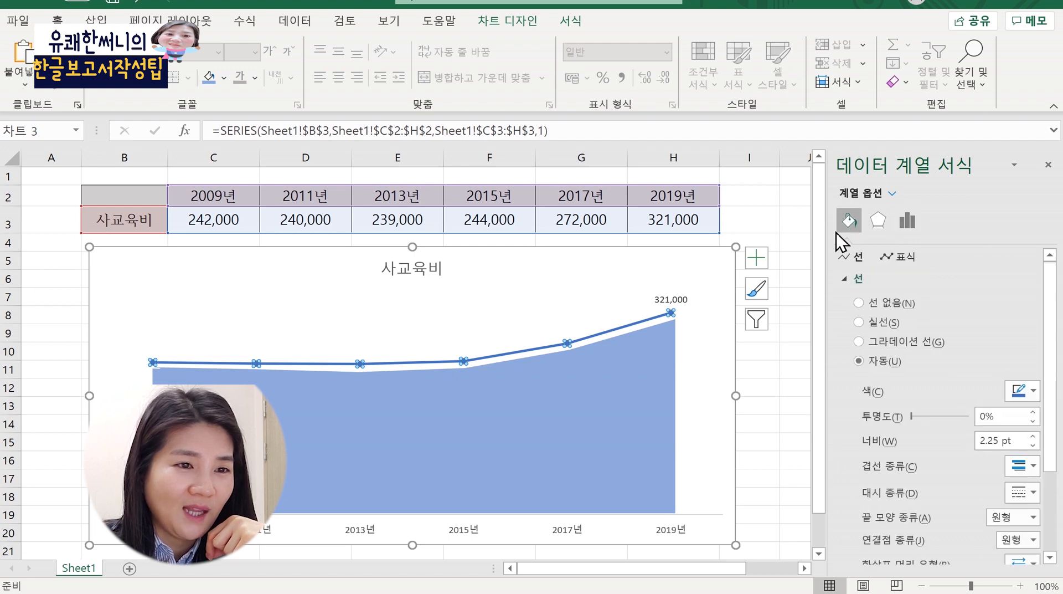
left_click(899, 256)
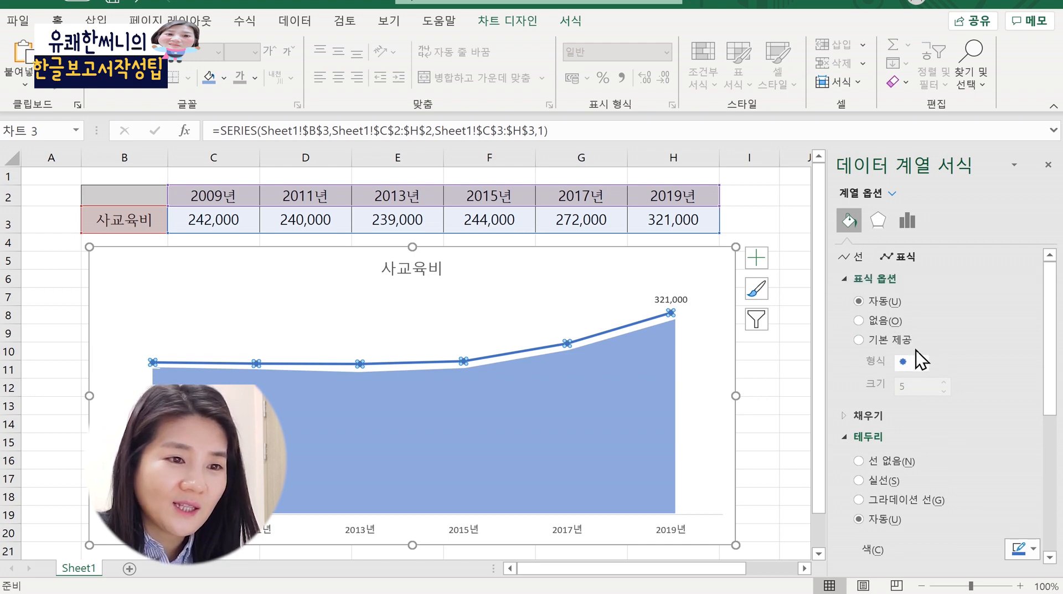
left_click(862, 340)
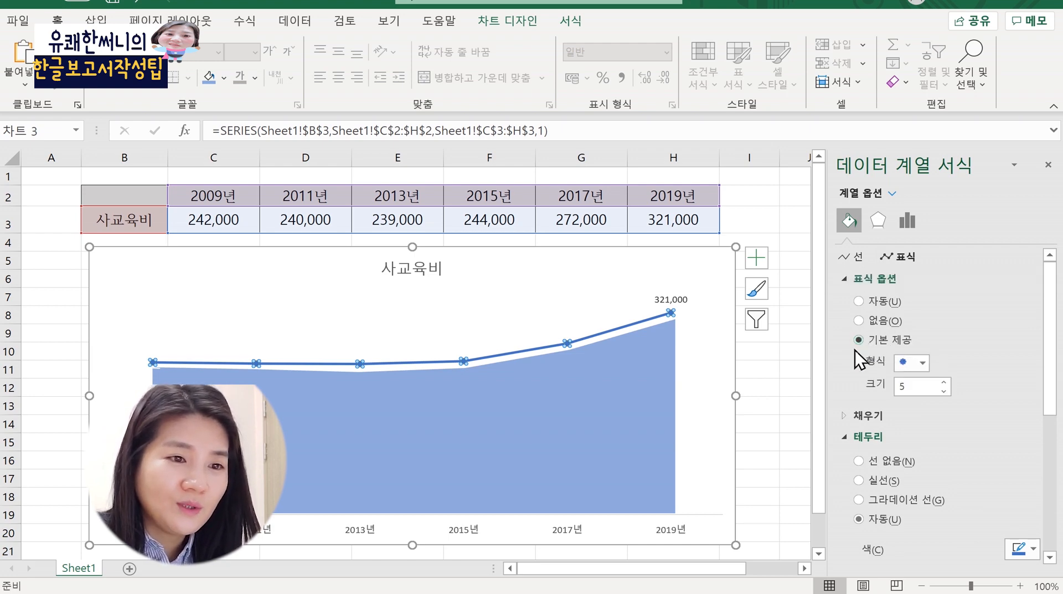
left_click(923, 362)
left_click(908, 396)
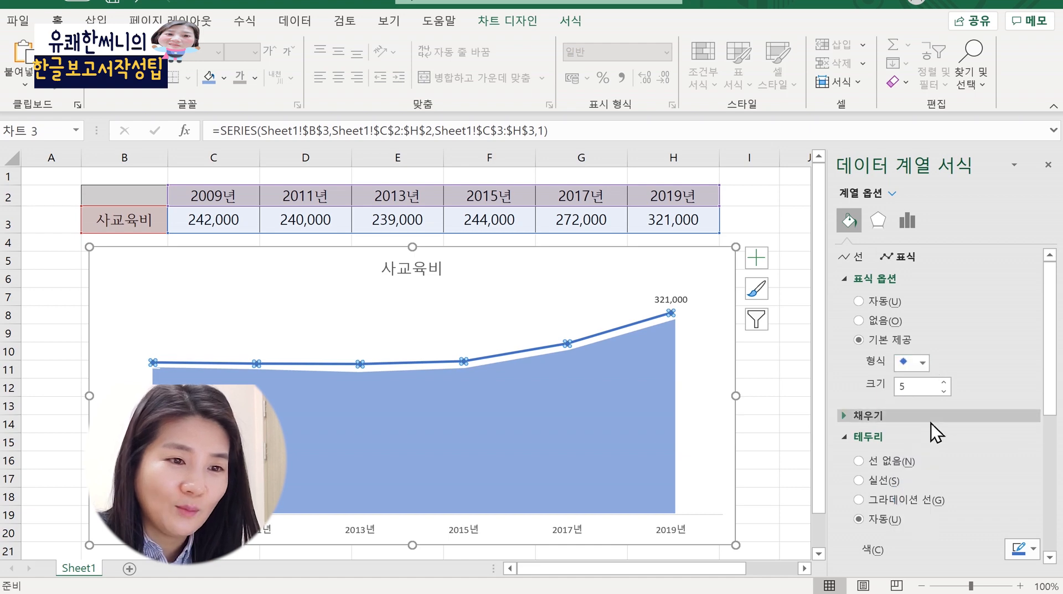
left_click(944, 381)
left_click(944, 381)
left_click(944, 382)
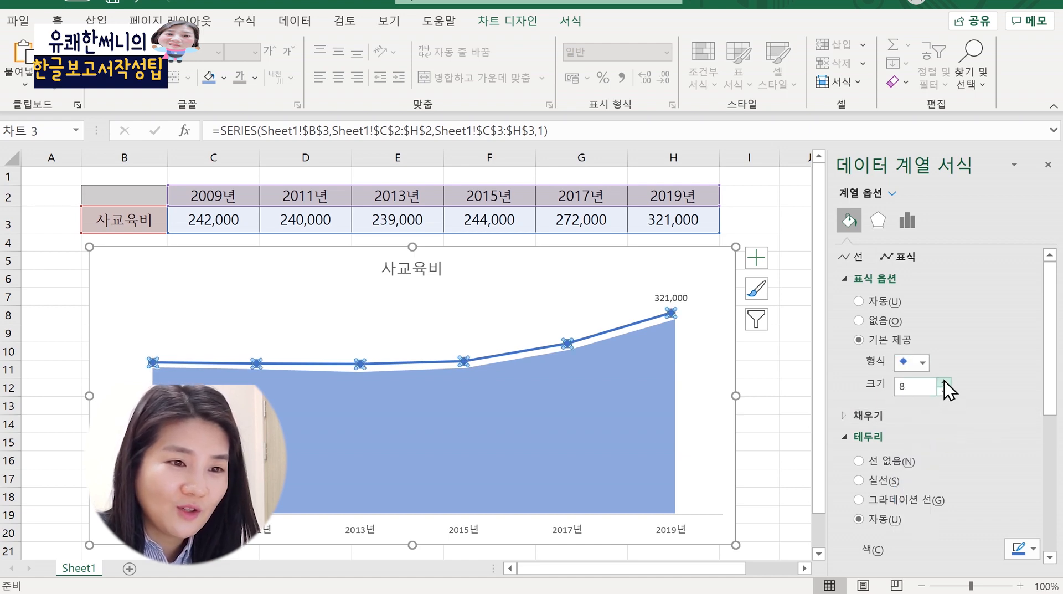
left_click(944, 382)
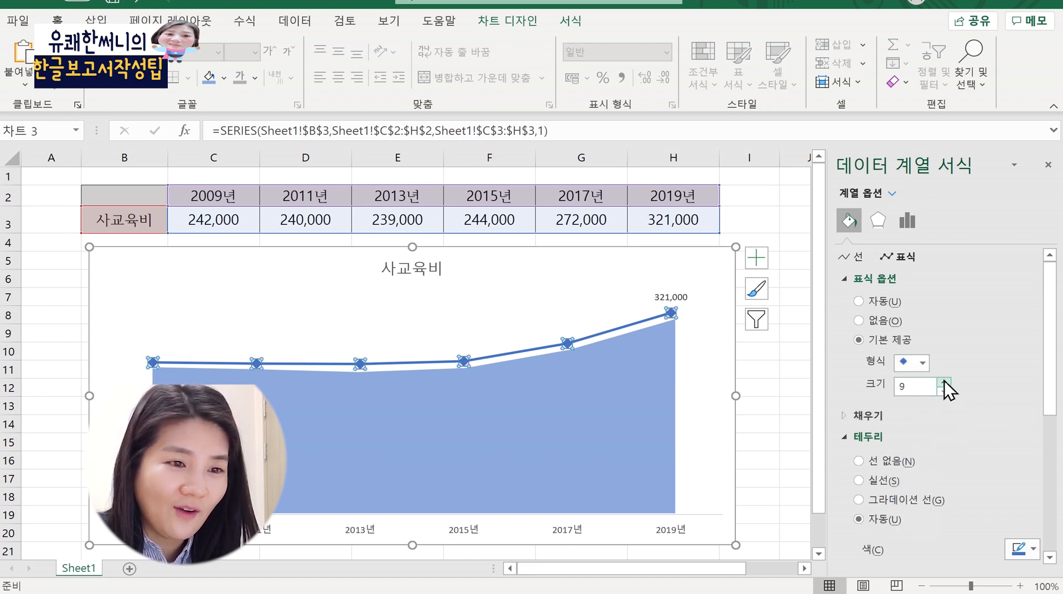
Step: Fill the diamond markers of the 사교육비 line with white
left_click(855, 416)
scroll(1047, 398, "down", 3)
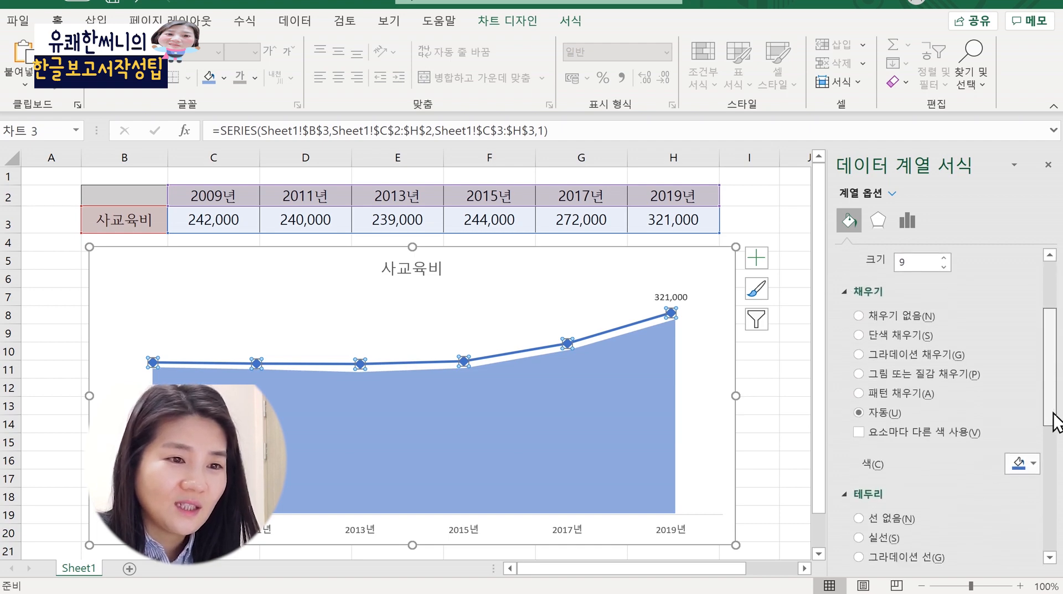
left_click(1022, 464)
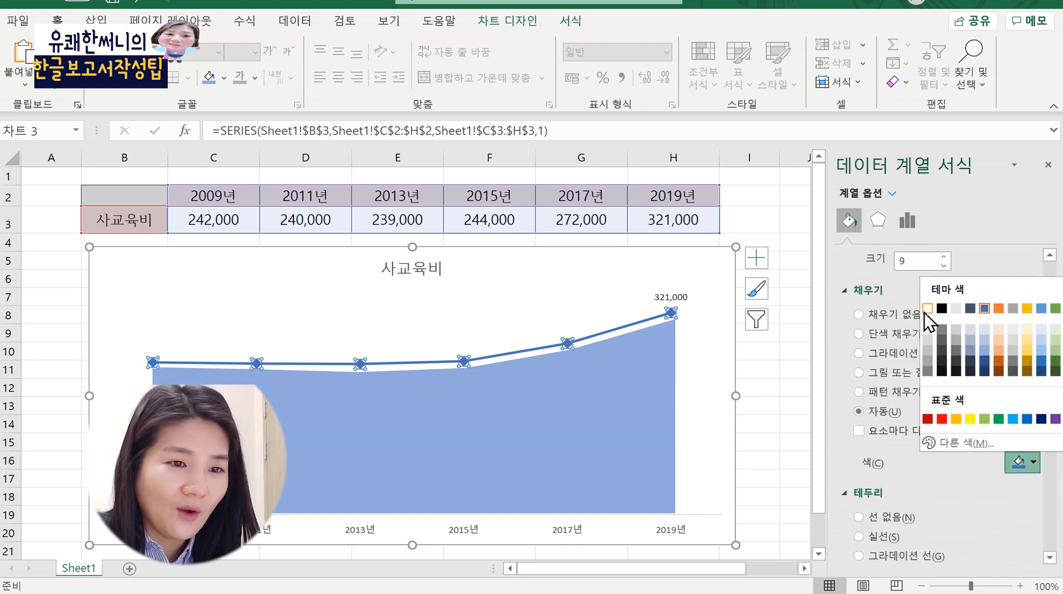
left_click(932, 313)
Step: Give the diamond markers a solid red border with a width of 2.5 pt
scroll(977, 394, "down", 5)
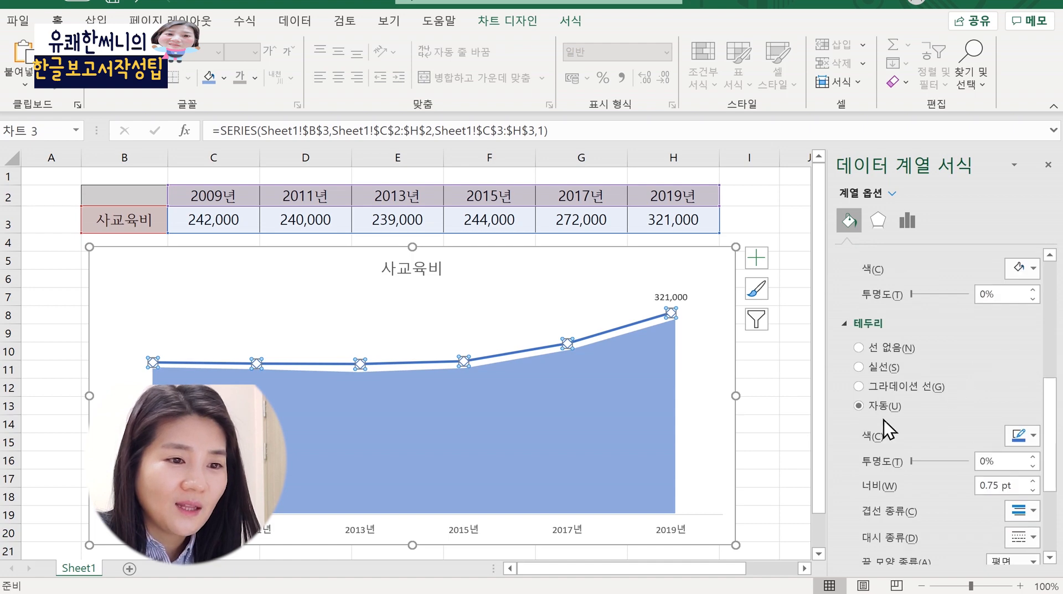
left_click(1012, 437)
left_click(942, 392)
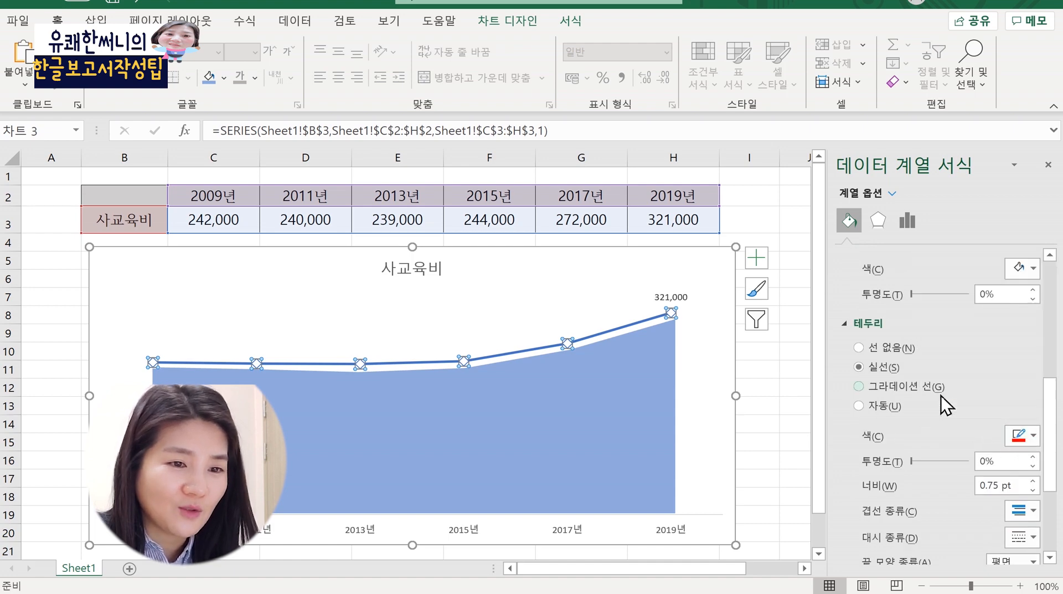
left_click(1032, 480)
left_click(1032, 480)
left_click(1033, 481)
left_click(1033, 481)
left_click(1033, 480)
left_click(1033, 480)
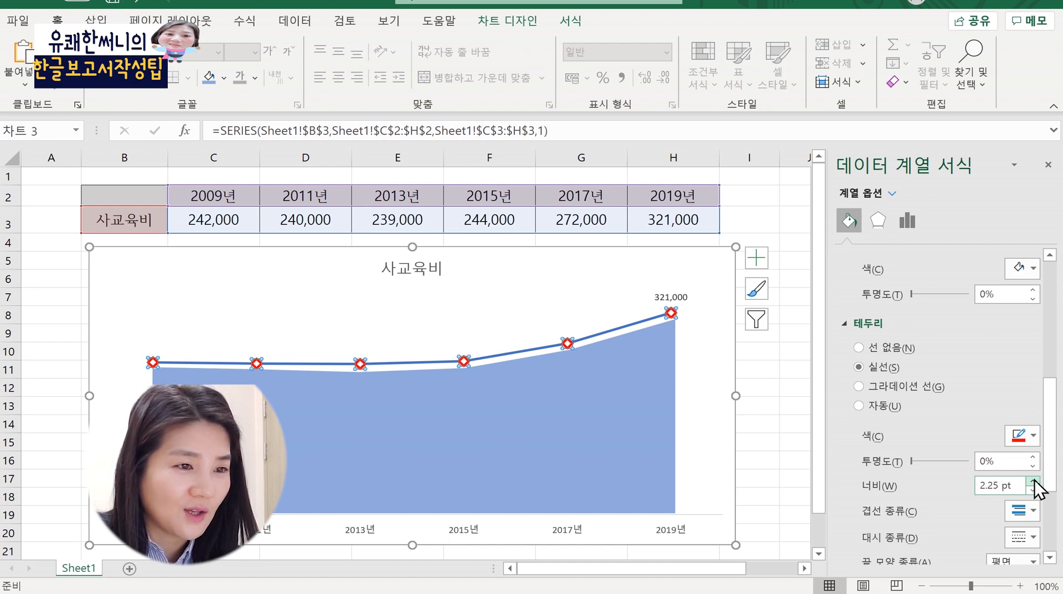
left_click(1033, 480)
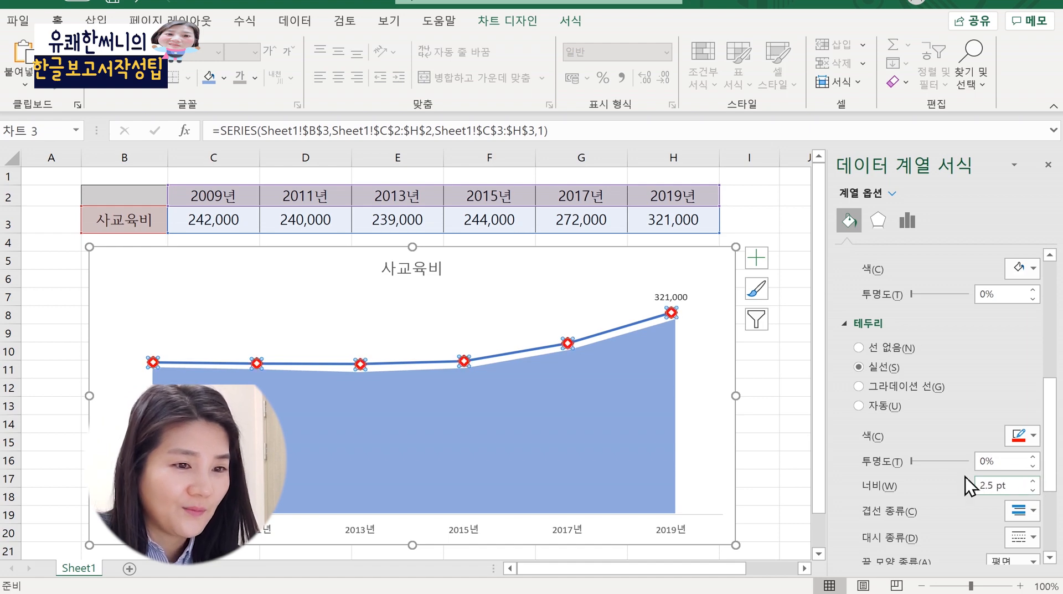
left_click(712, 408)
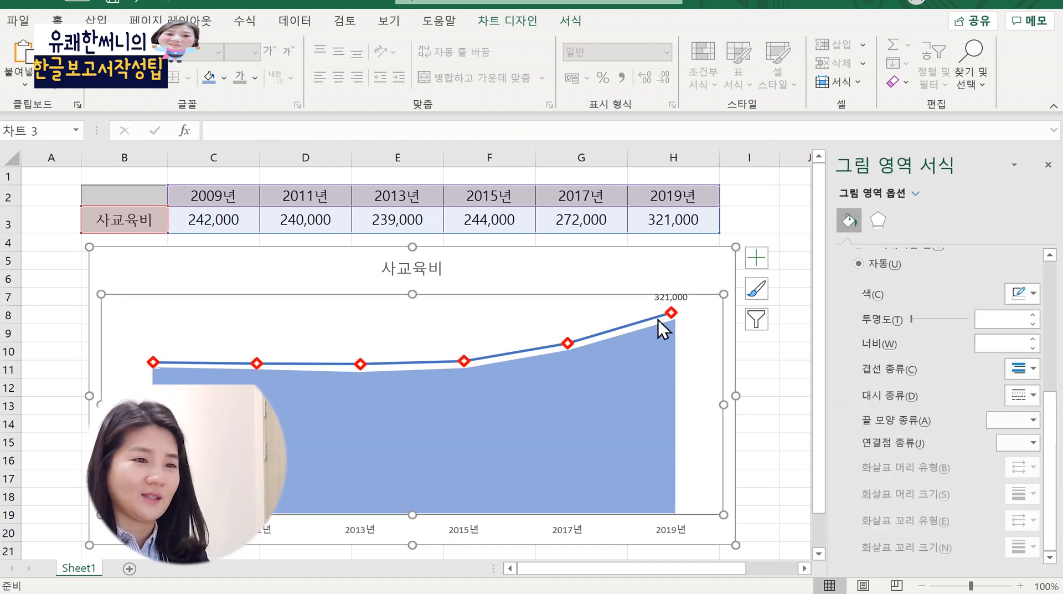
Step: Enlarge the 2019년 data label to 18 pt and make it bold
left_click(672, 297)
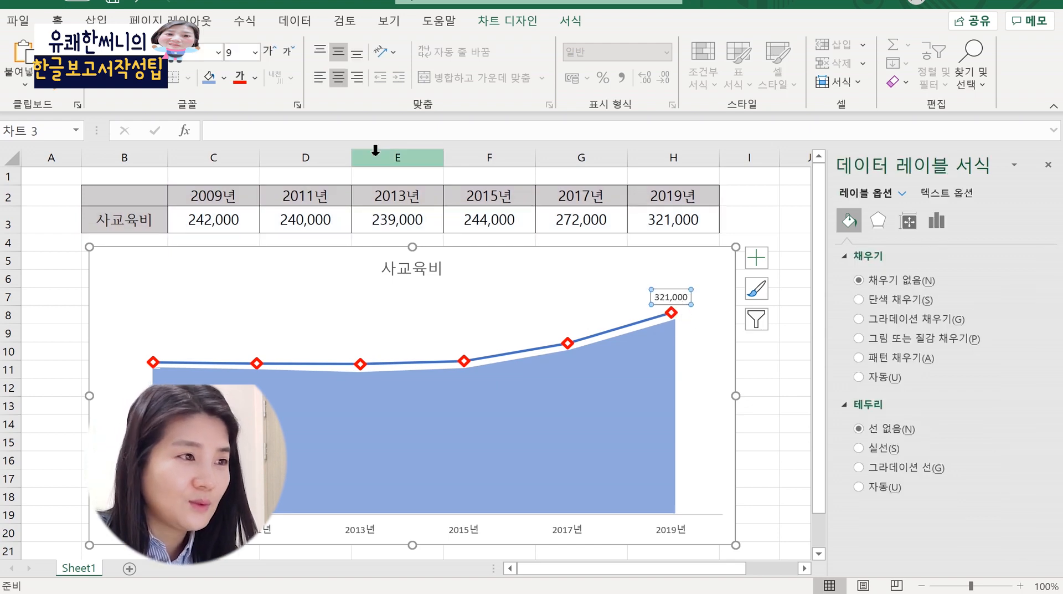
left_click(270, 52)
left_click(270, 52)
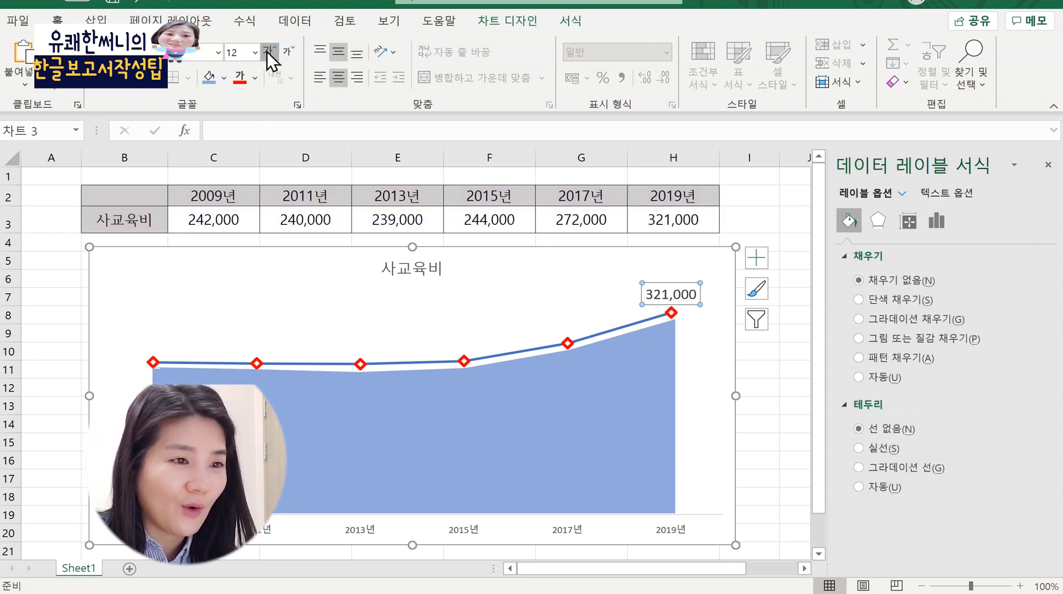
left_click(270, 52)
left_click(269, 52)
left_click(269, 52)
left_click(95, 83)
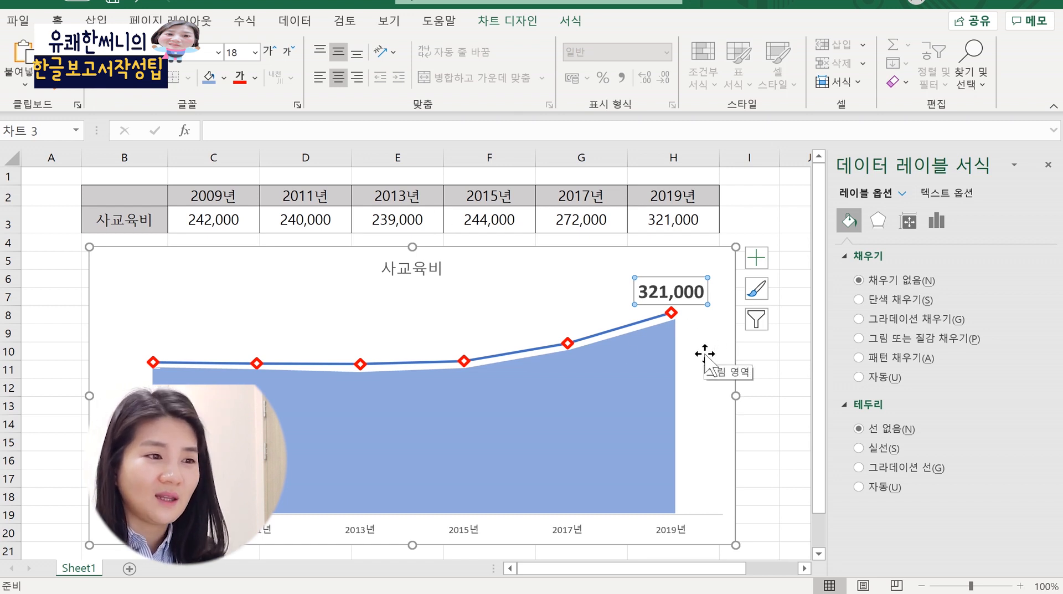
left_click(754, 370)
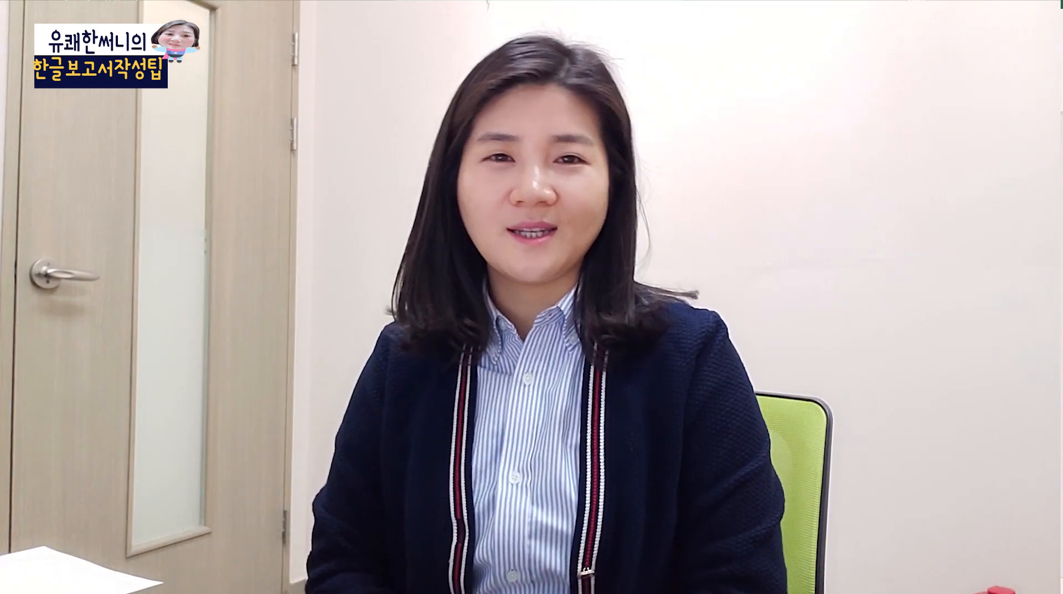